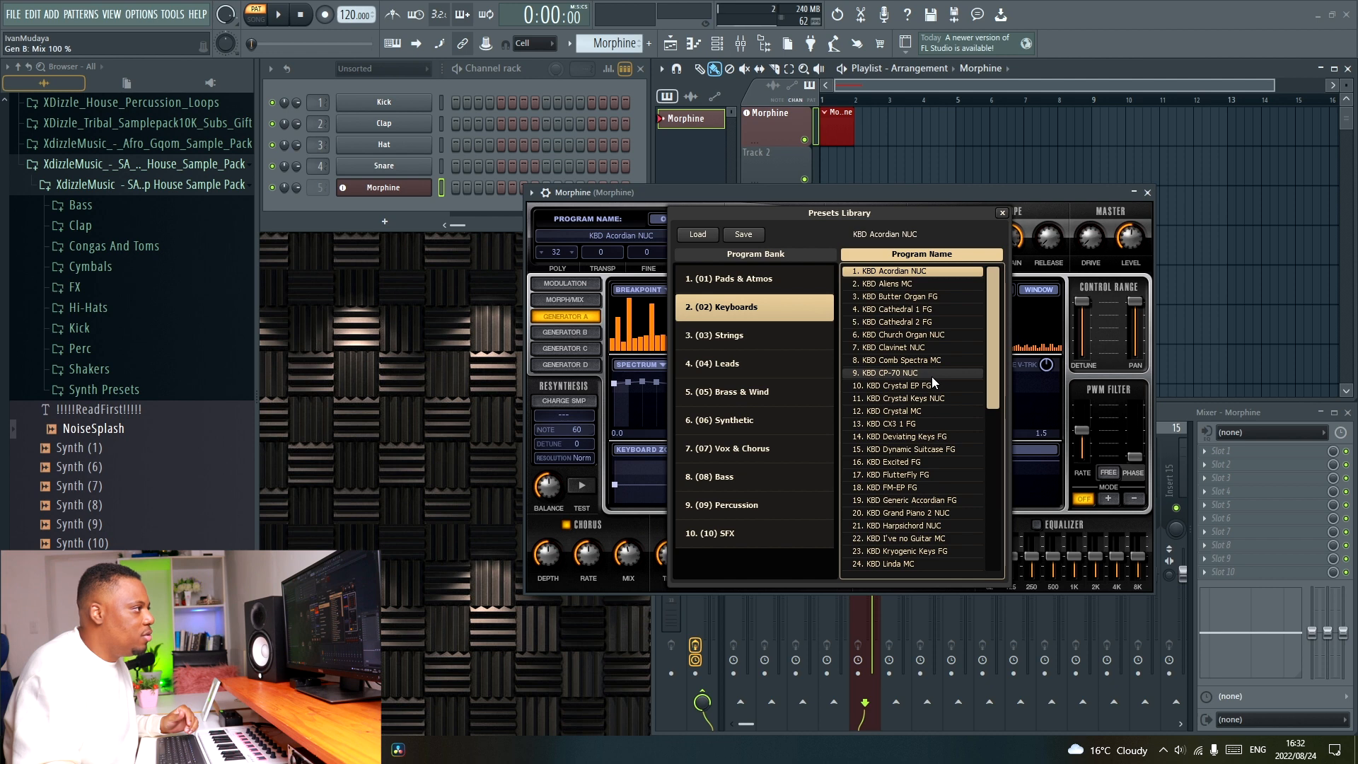
# Load the KBD FlutterFly FG preset from Morphine's Keyboards bank and raise the Morphine channel's volume.
pyautogui.click(923, 476)
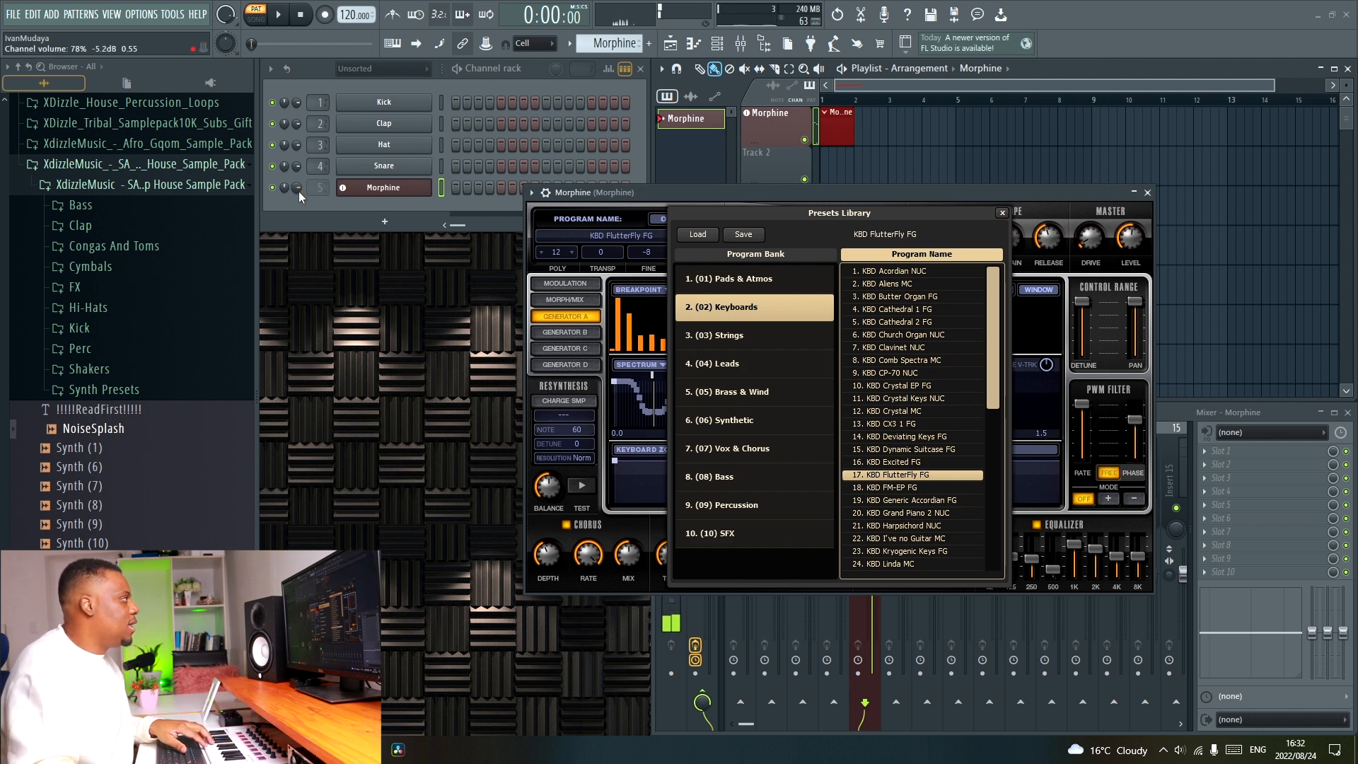
pyautogui.moveTo(300, 192); pyautogui.dragTo(300, 181)
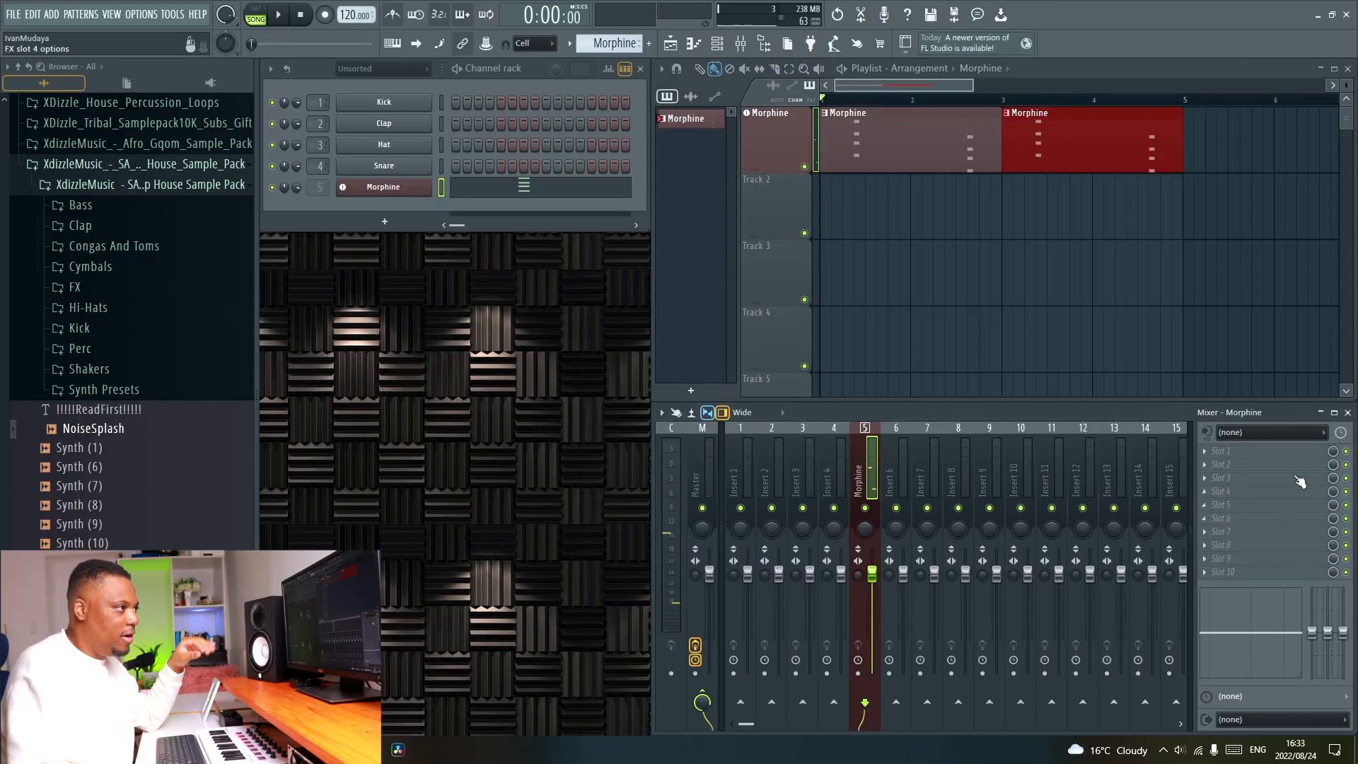
# Insert Fruity Parametric EQ 2 in the first effect slot of the Morphine mixer track and place its window below the channel rack.
pyautogui.click(1249, 450)
pyautogui.click(1050, 478)
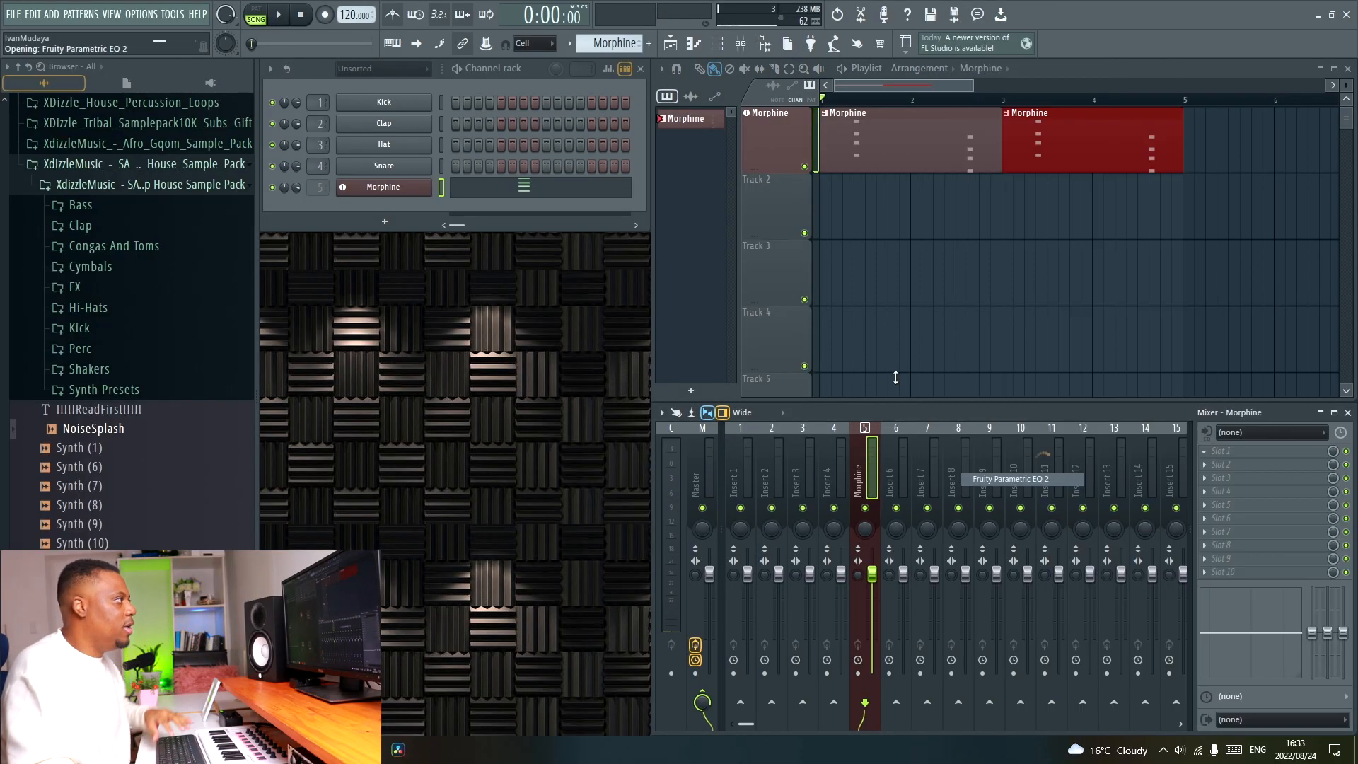
pyautogui.moveTo(414, 148); pyautogui.dragTo(600, 242)
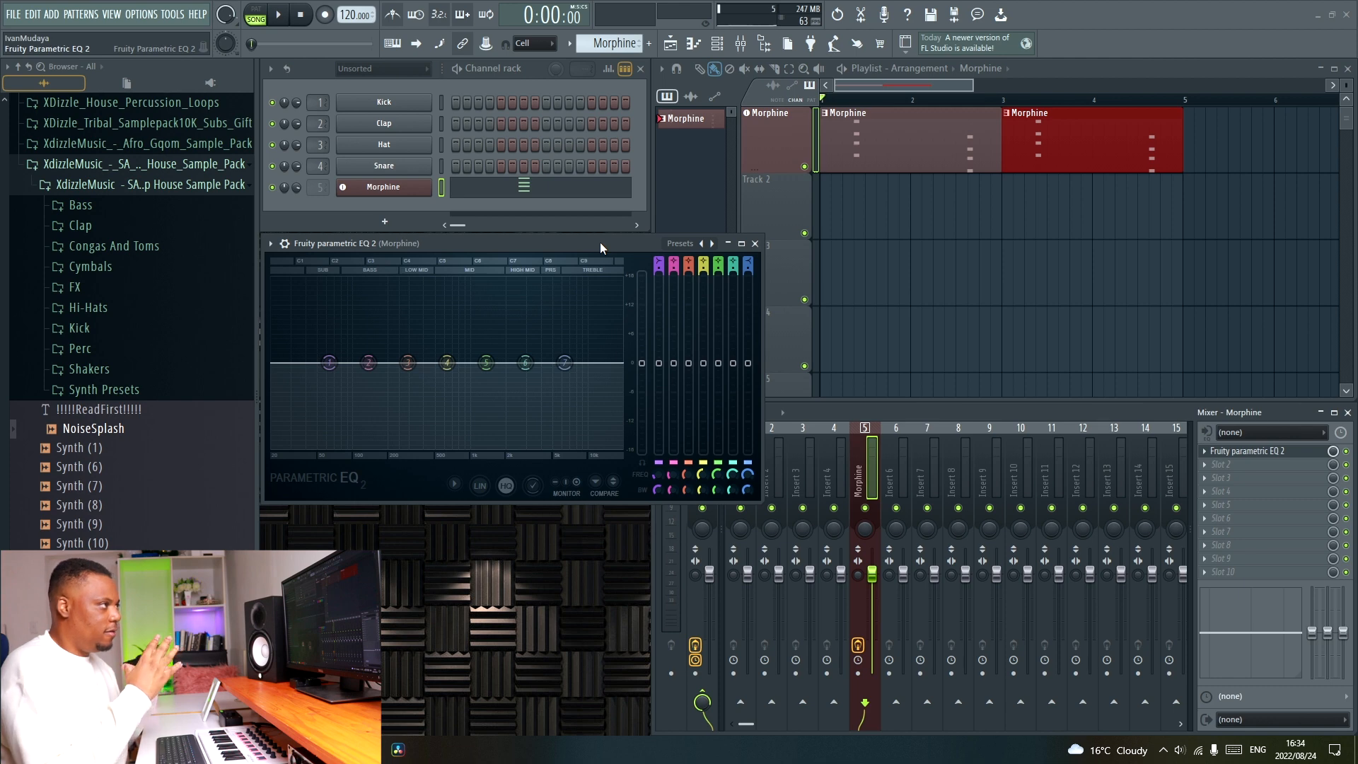
pyautogui.press('space')
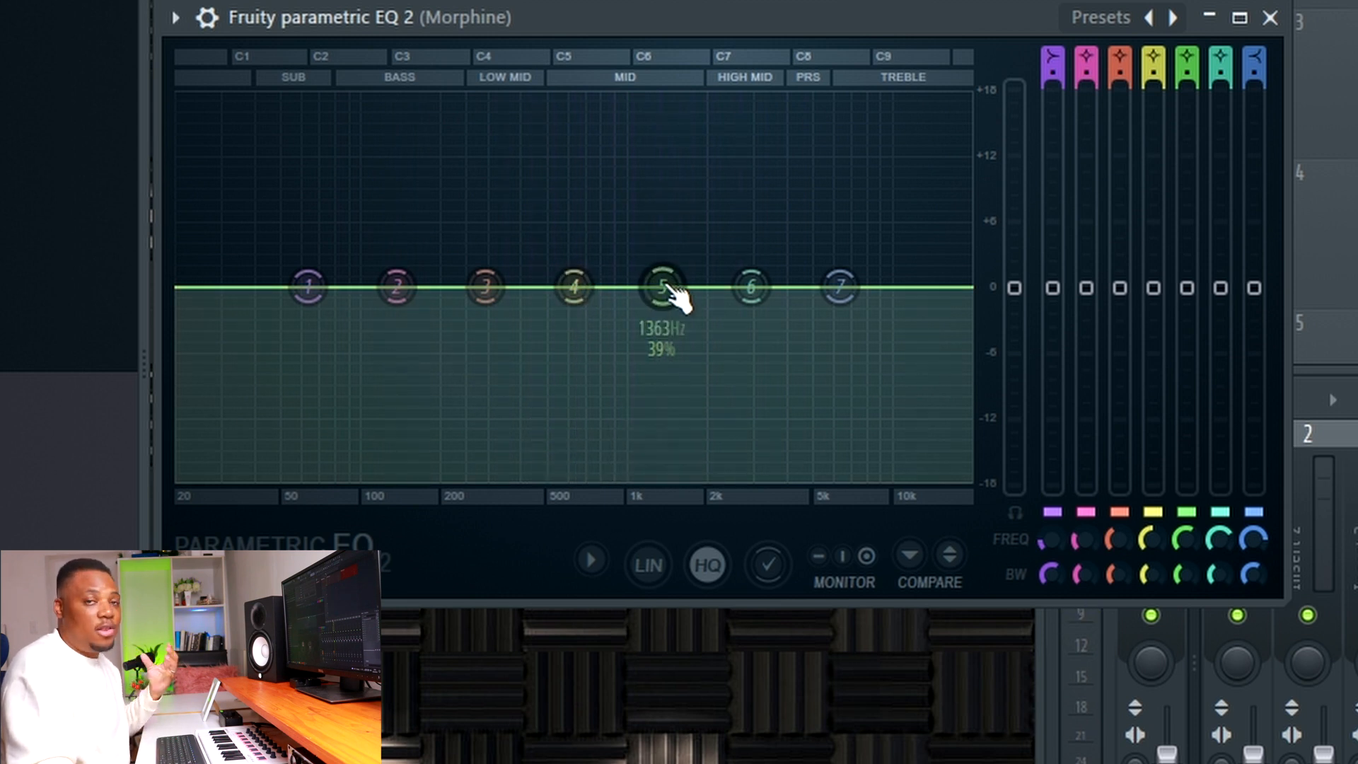
# Cut Morphine's lows and highs by pulling EQ bands 1 and 7 to about -15 dB, with band 7 near 1.4 kHz.
pyautogui.moveTo(309, 287); pyautogui.dragTo(418, 417)
pyautogui.moveTo(841, 290); pyautogui.dragTo(738, 437)
pyautogui.moveTo(418, 417); pyautogui.dragTo(411, 423)
pyautogui.moveTo(738, 436); pyautogui.dragTo(756, 442)
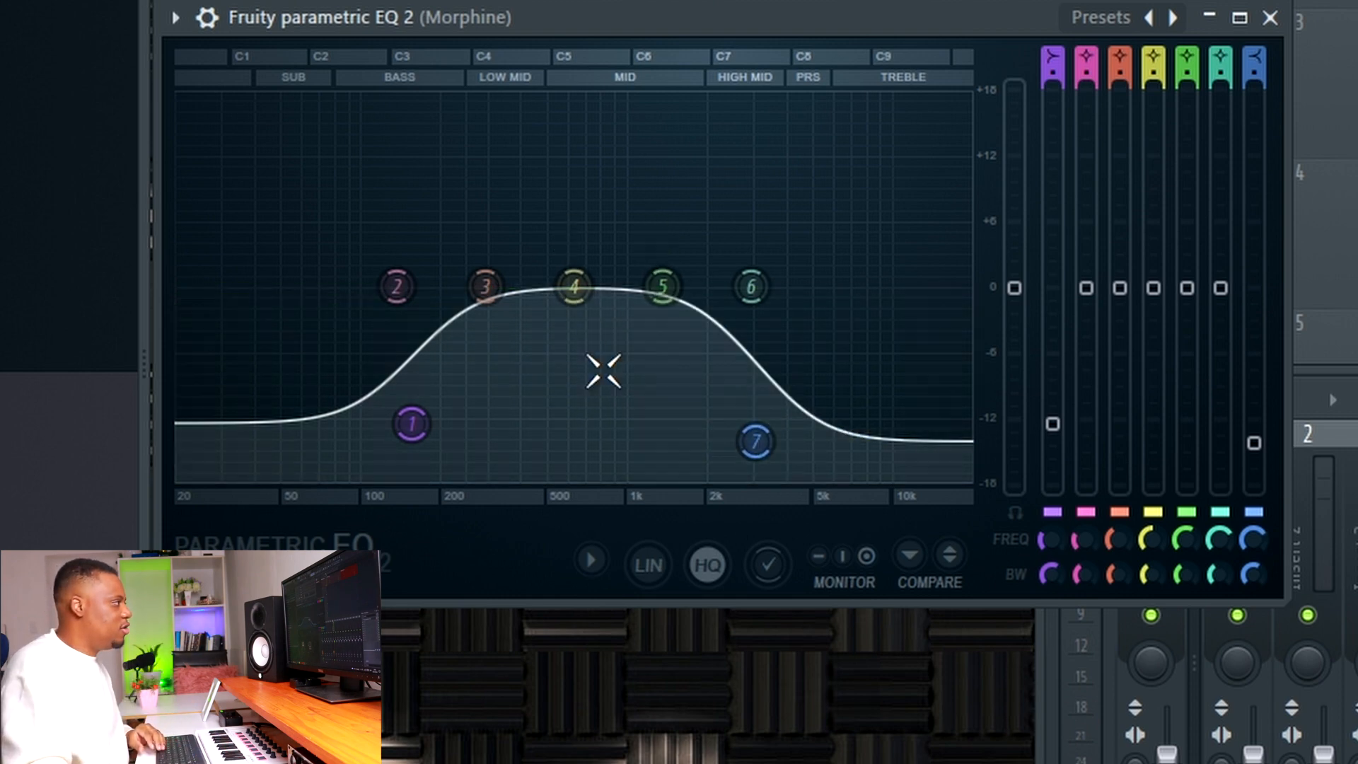
pyautogui.moveTo(411, 424); pyautogui.dragTo(414, 441)
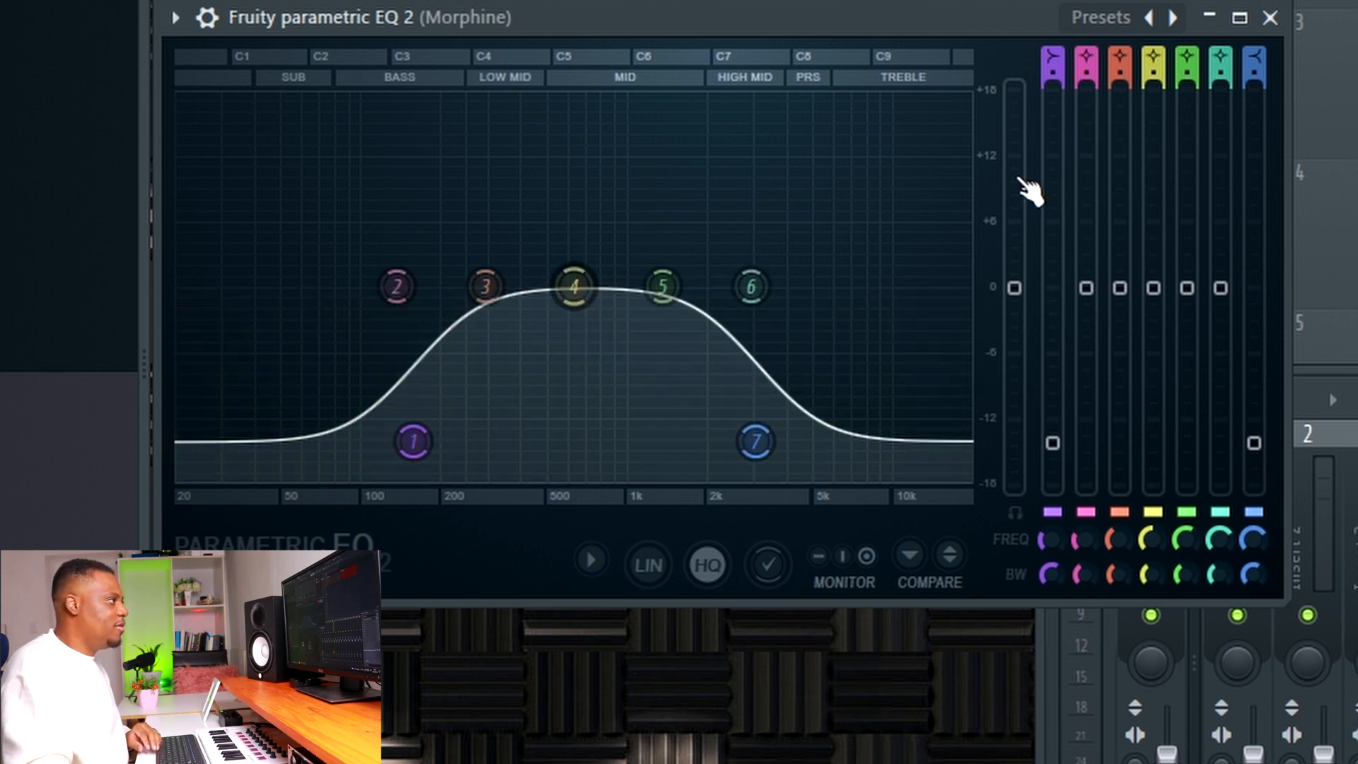
pyautogui.press('space')
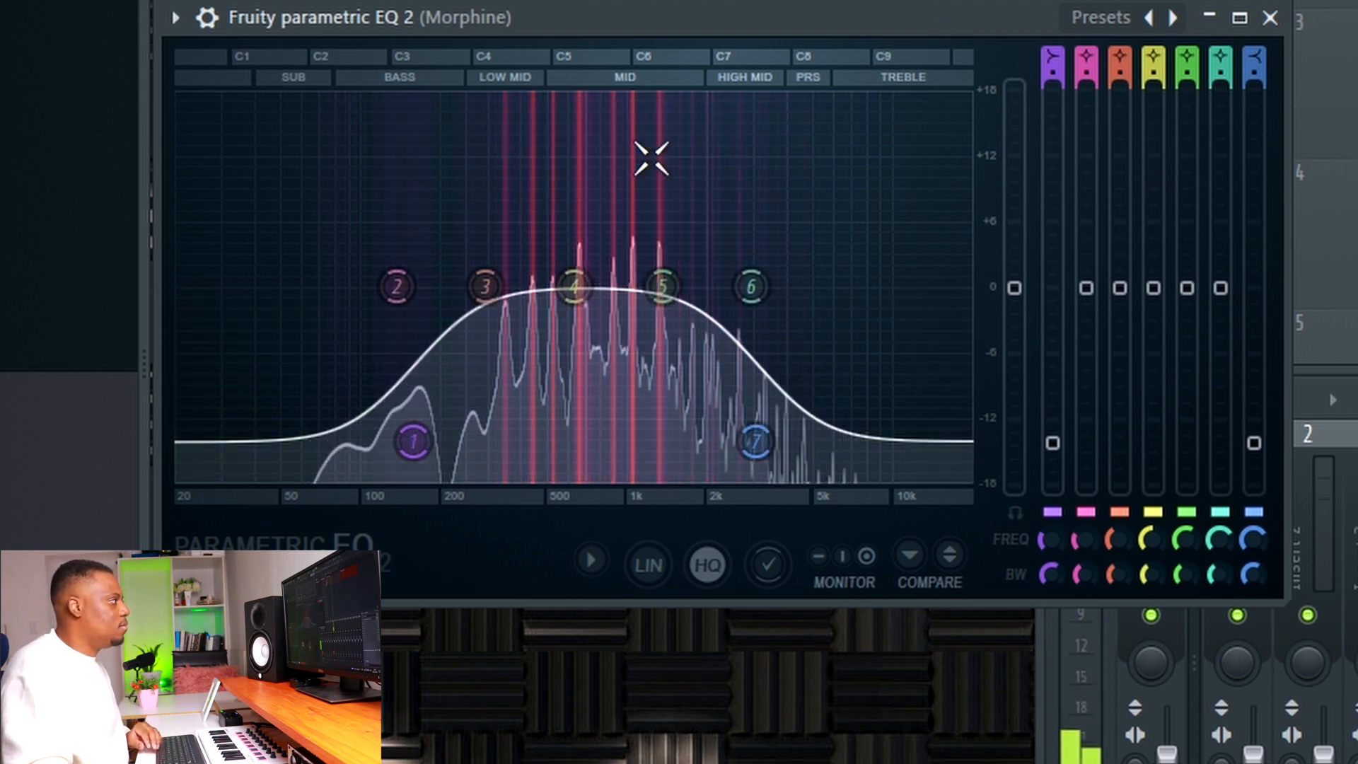
pyautogui.moveTo(413, 441); pyautogui.dragTo(413, 447)
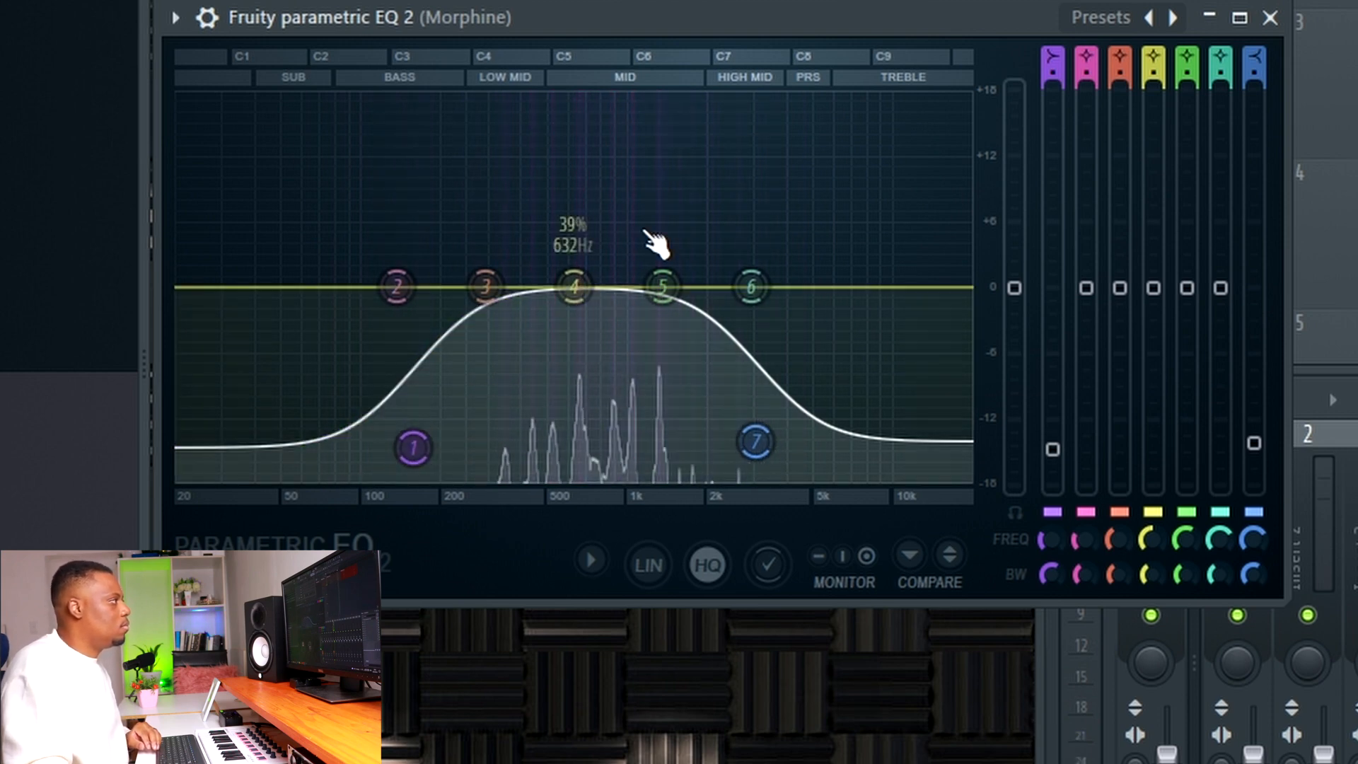
pyautogui.moveTo(756, 443); pyautogui.dragTo(661, 450)
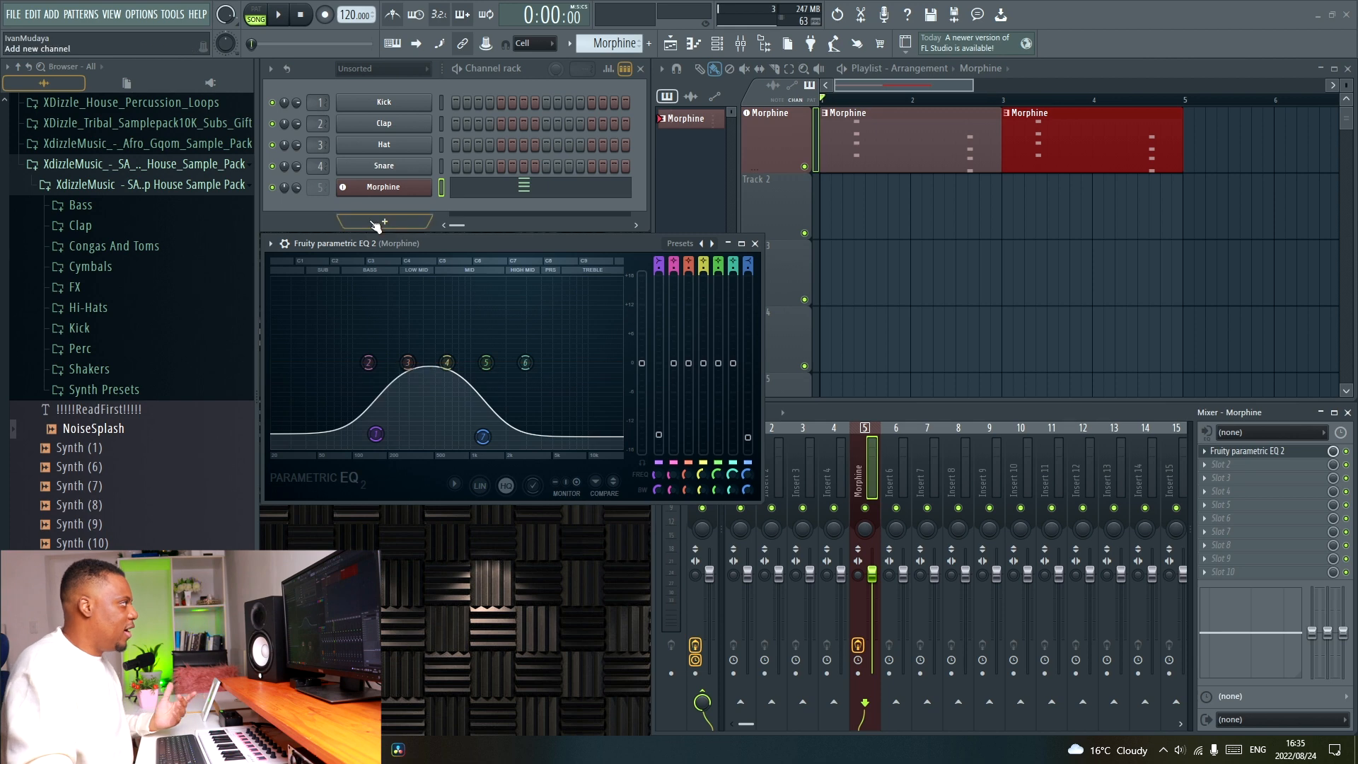
# Add a Toxic Biohazard synth from the plugin picker and move its window clear of the channel rack.
pyautogui.click(812, 44)
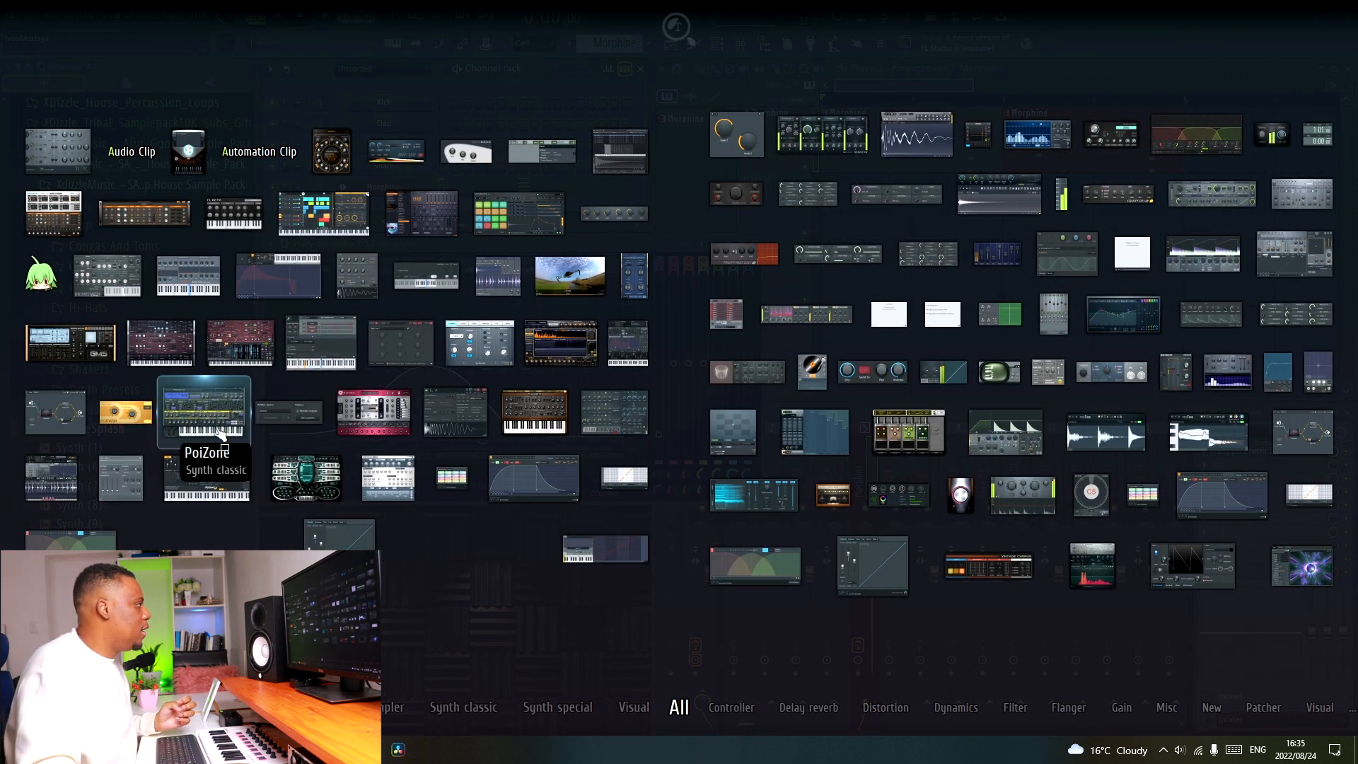
pyautogui.moveTo(313, 483); pyautogui.dragTo(785, 197)
pyautogui.moveTo(602, 167); pyautogui.dragTo(814, 279)
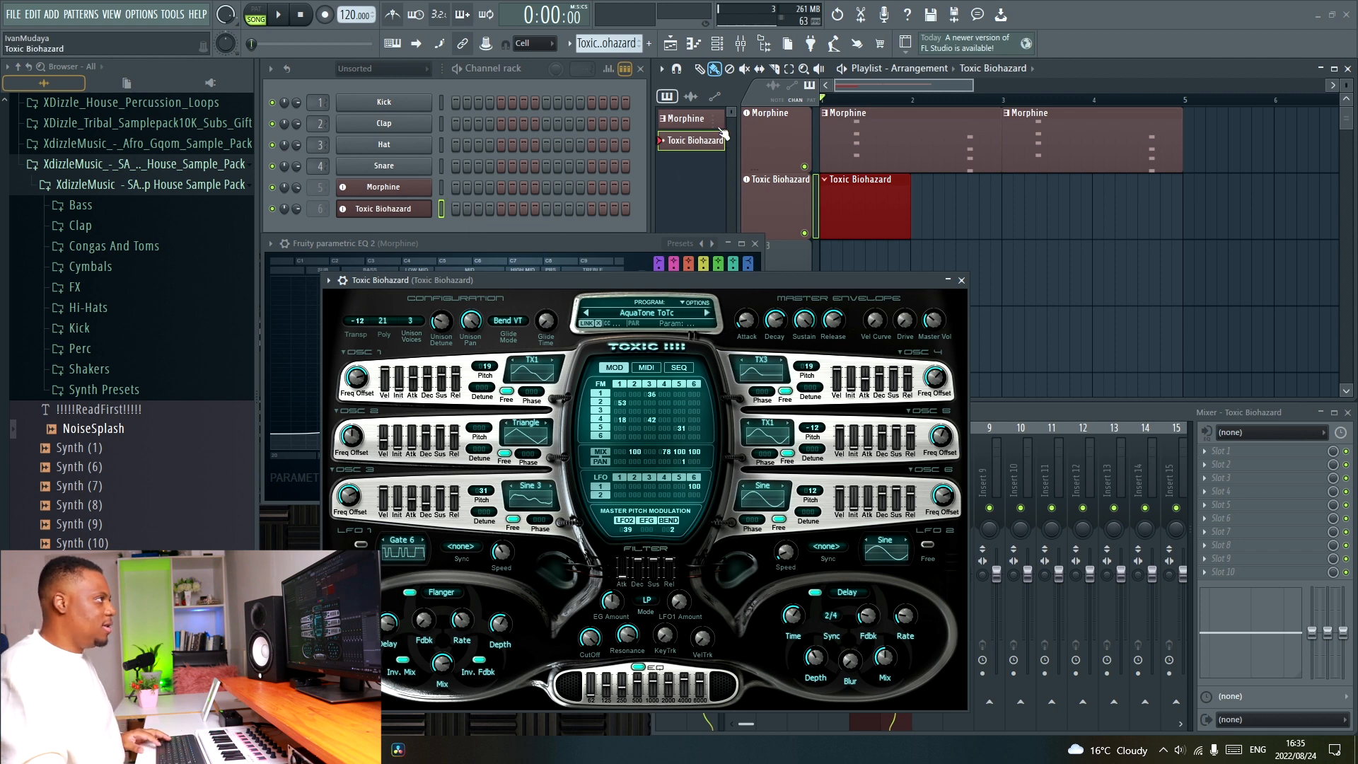
# Copy the Morphine chords into the Toxic Biohazard pattern and give the synth its BigHouse preset.
pyautogui.click(912, 138)
pyautogui.click(441, 189)
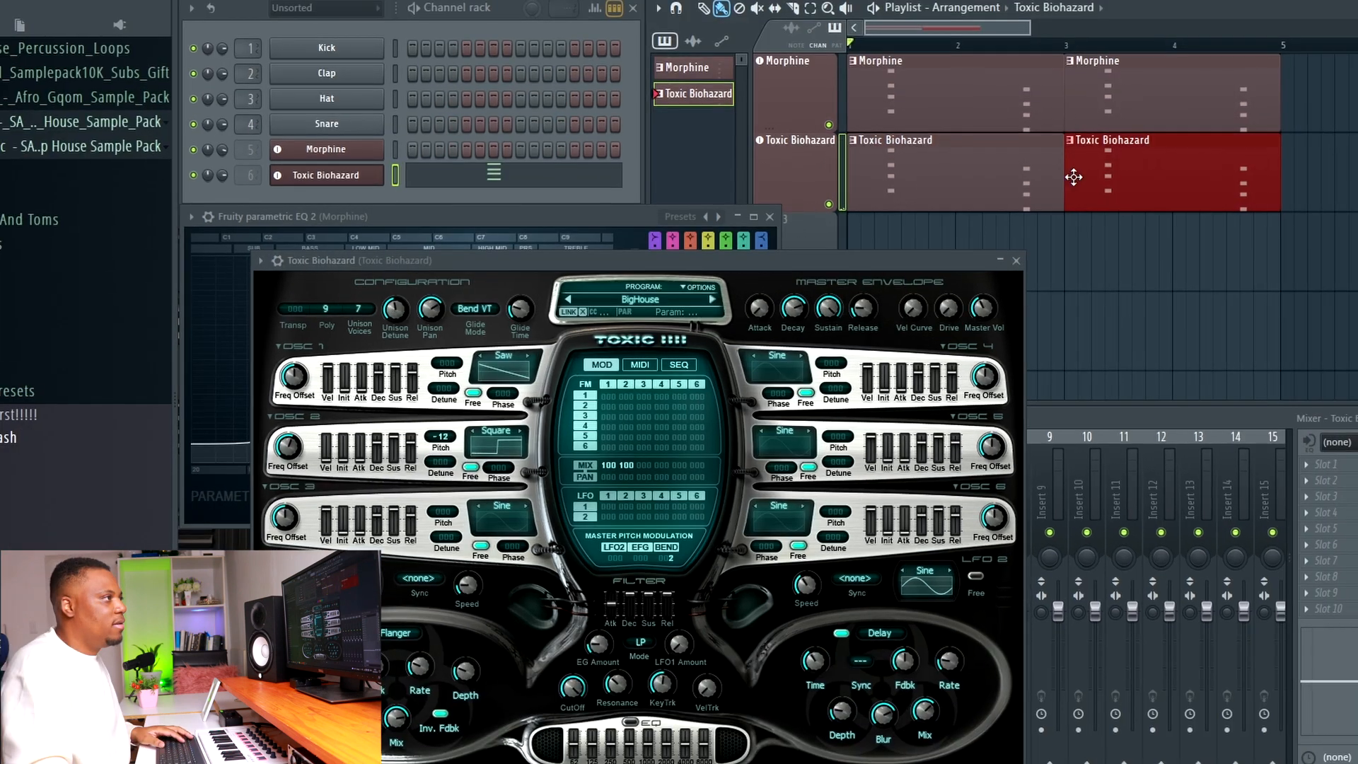
pyautogui.press('space')
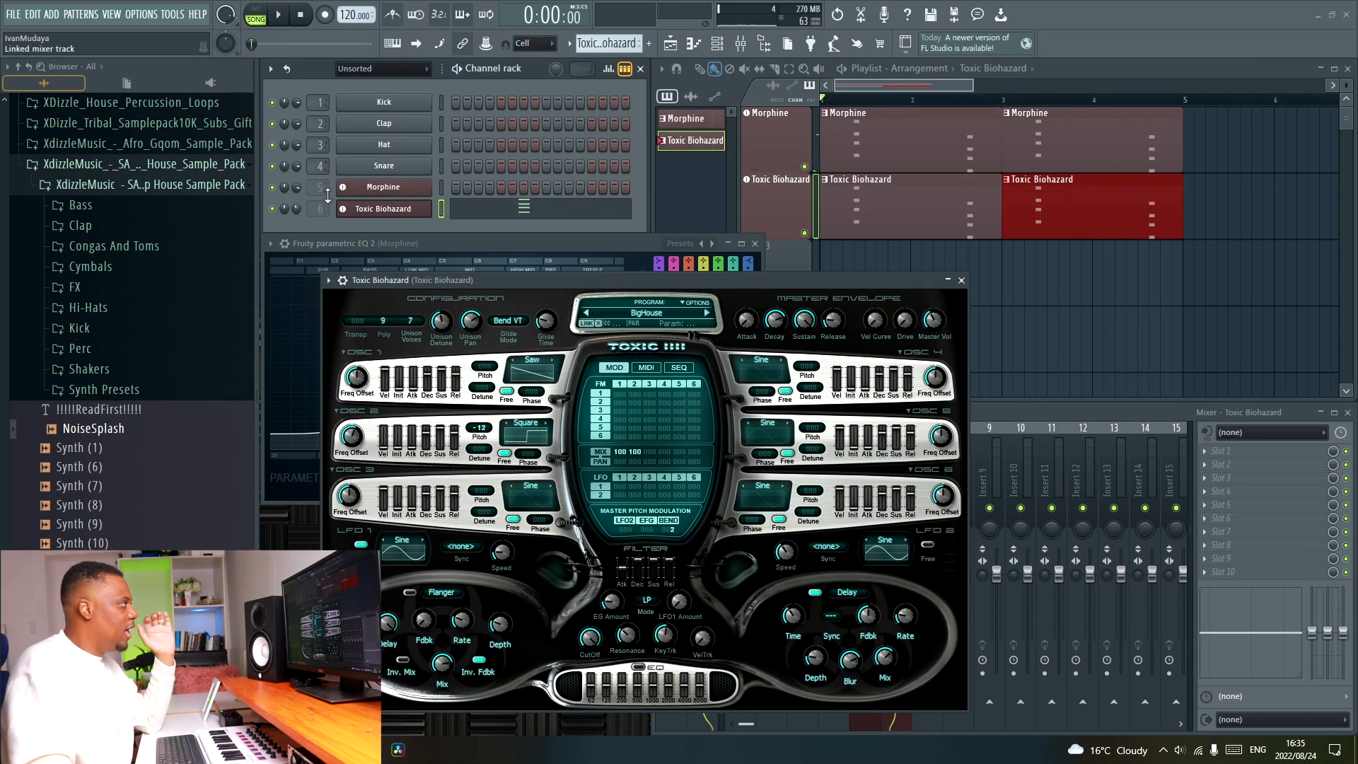
pyautogui.click(961, 280)
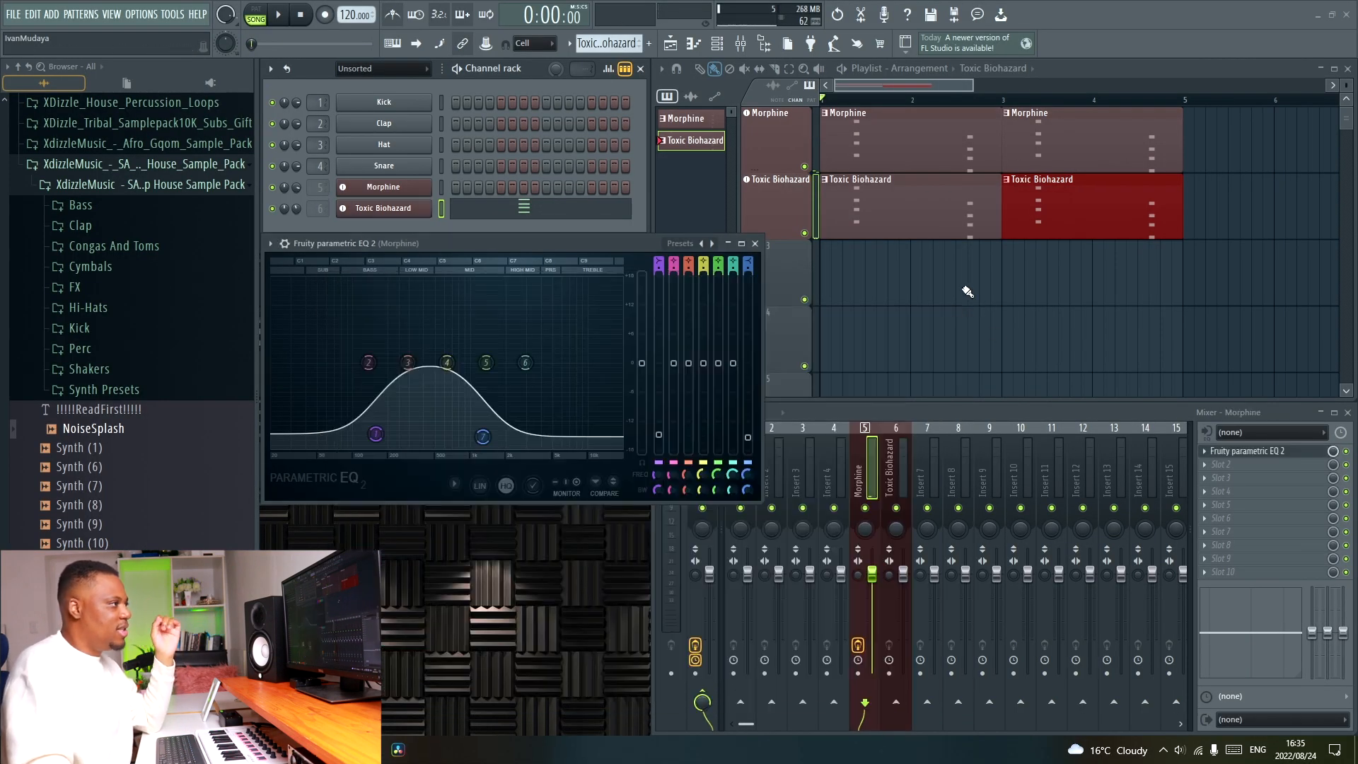
# Insert Fruity Parametric EQ 2 on the Toxic Biohazard mixer track and place its window beside Morphine's EQ while the arrangement plays.
pyautogui.click(902, 473)
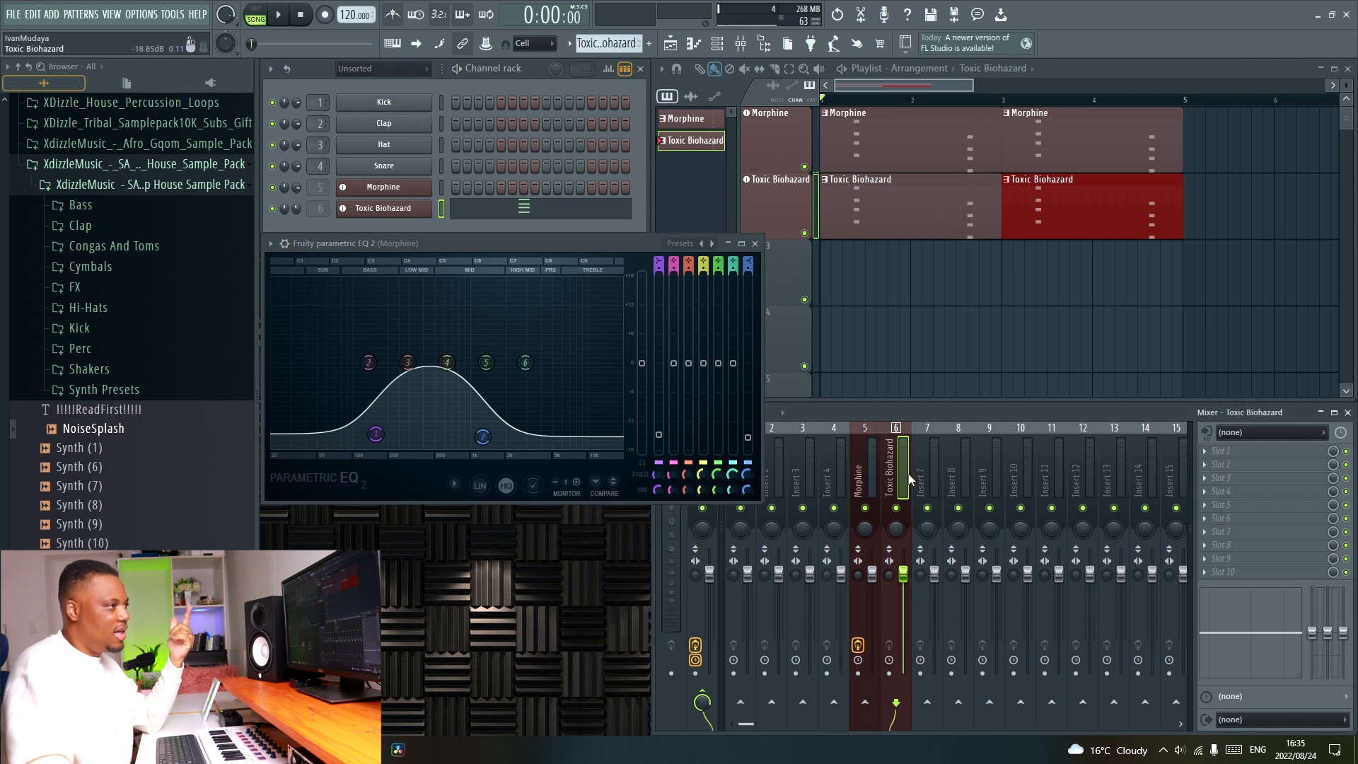
pyautogui.click(1231, 456)
pyautogui.click(979, 479)
pyautogui.moveTo(434, 190); pyautogui.dragTo(1033, 243)
pyautogui.press('space')
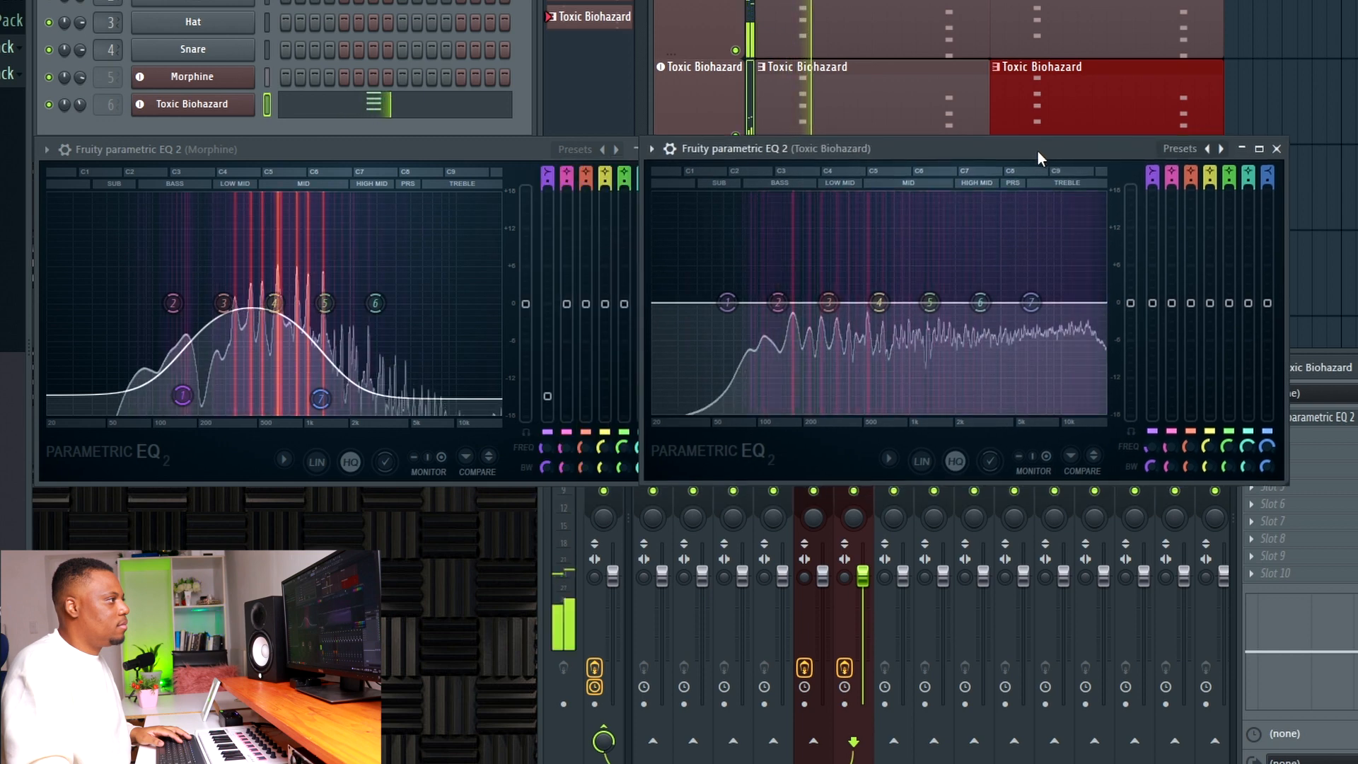
pyautogui.moveTo(1037, 150); pyautogui.dragTo(1085, 158)
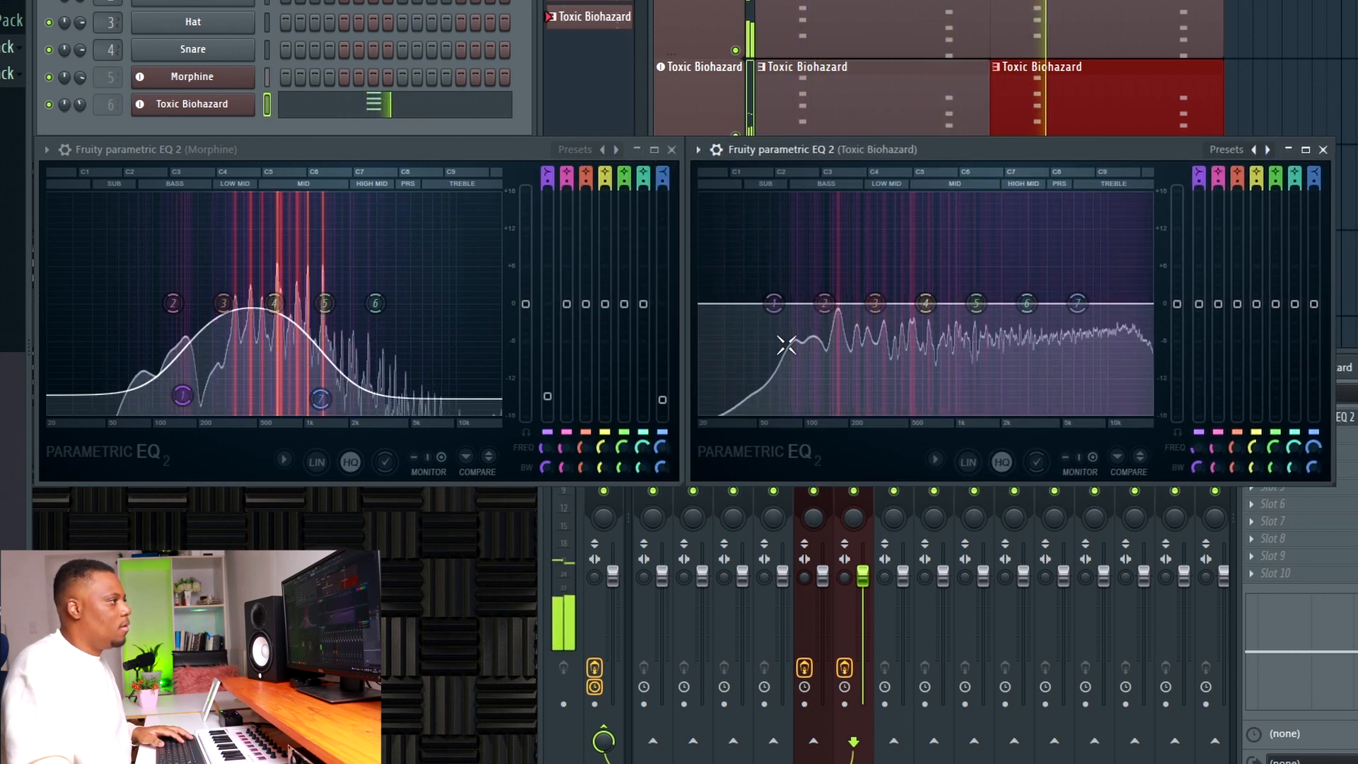
# Lower the lows of the Toxic Biohazard sound with EQ band 1 at about 490 Hz and -6 dB.
pyautogui.press('space')
pyautogui.moveTo(774, 303); pyautogui.dragTo(908, 380)
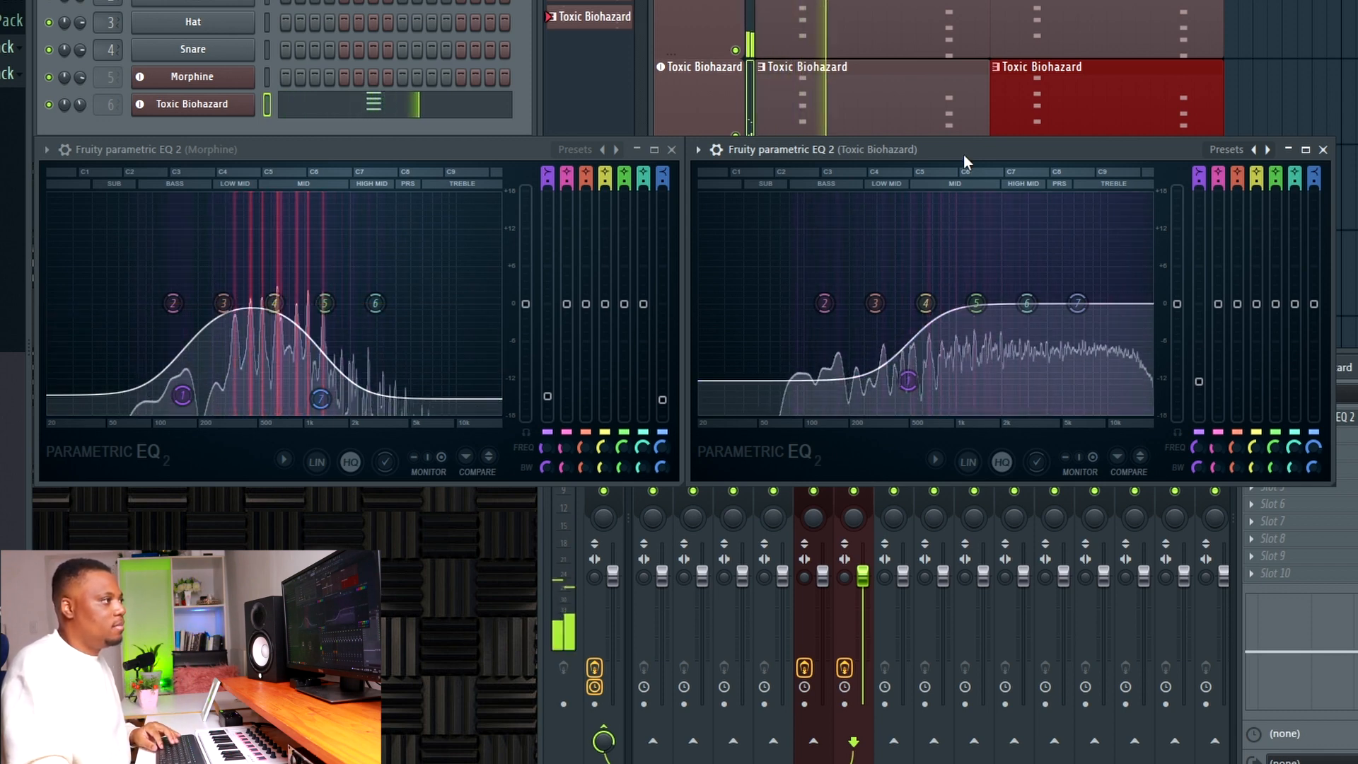
pyautogui.moveTo(908, 381); pyautogui.dragTo(911, 365)
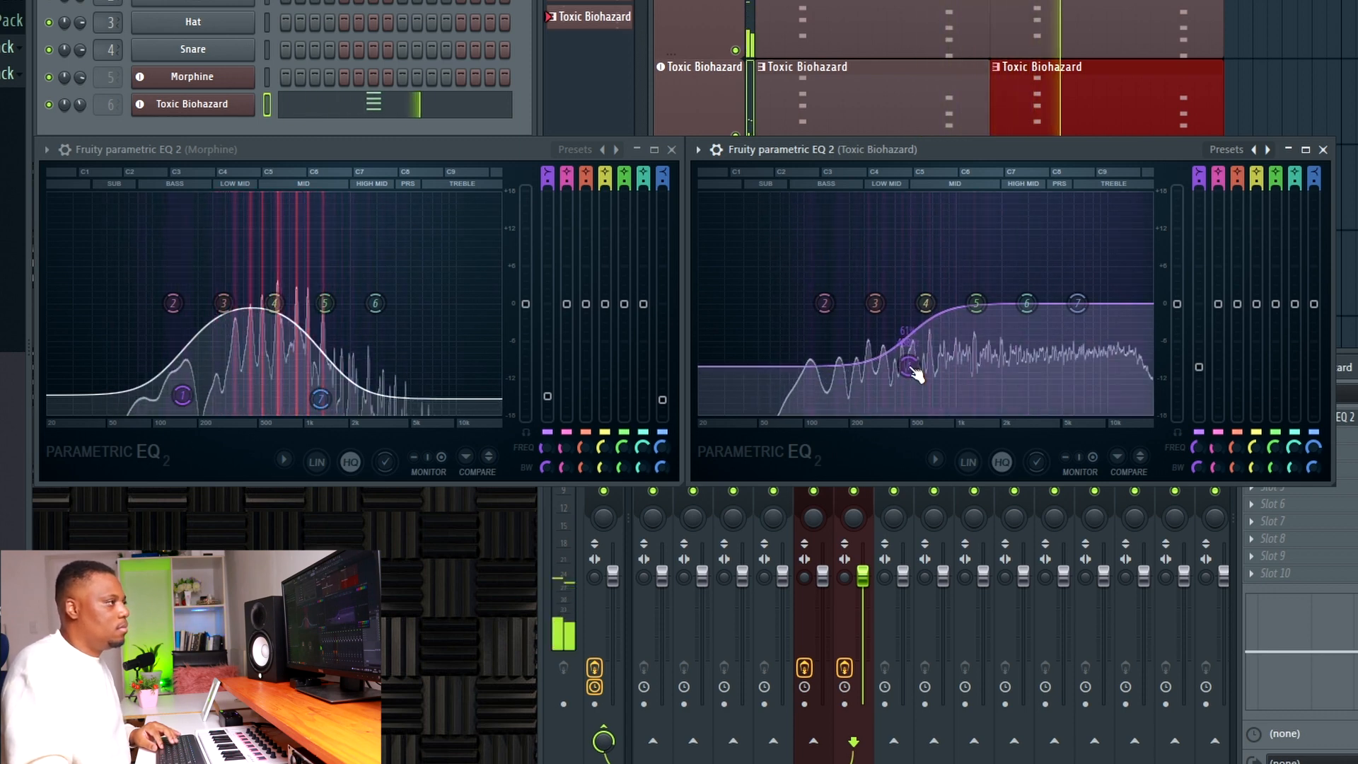
pyautogui.press('space')
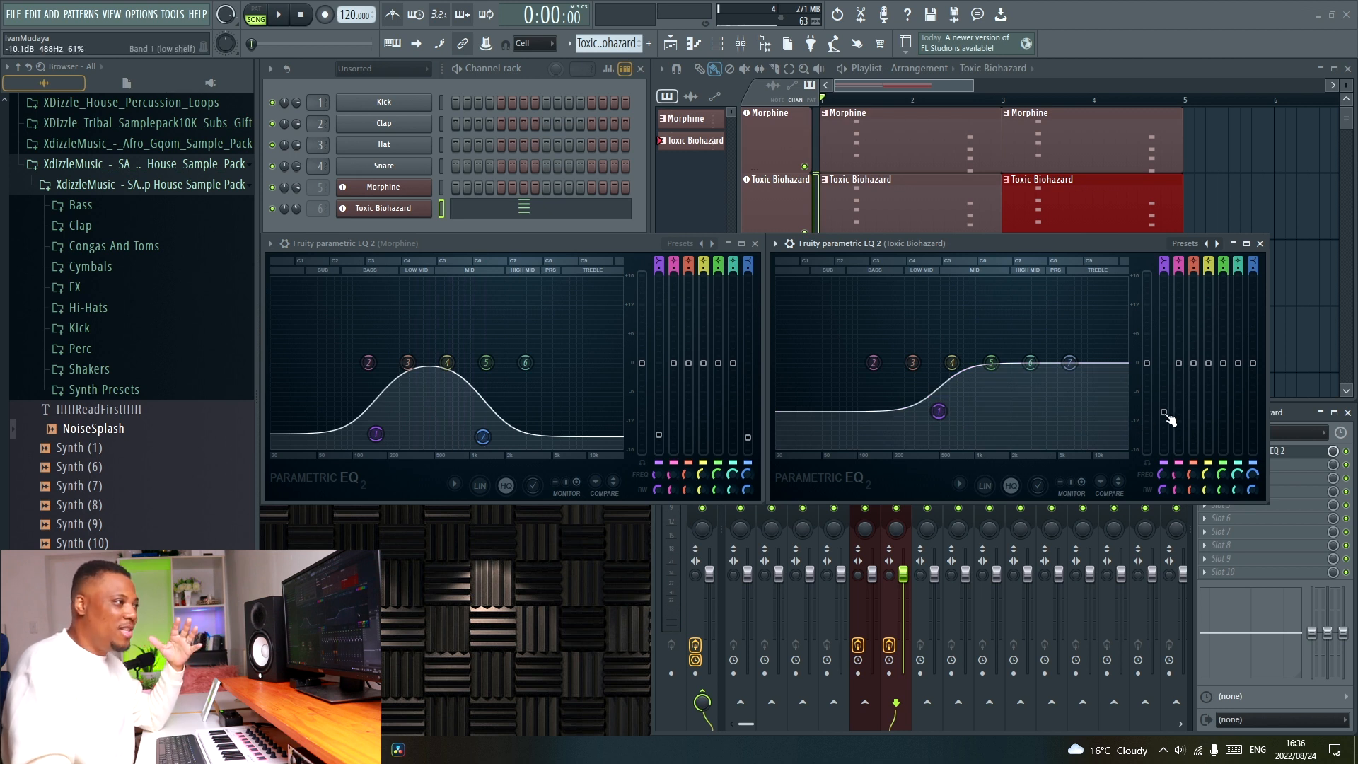
pyautogui.moveTo(1165, 414); pyautogui.dragTo(1164, 397)
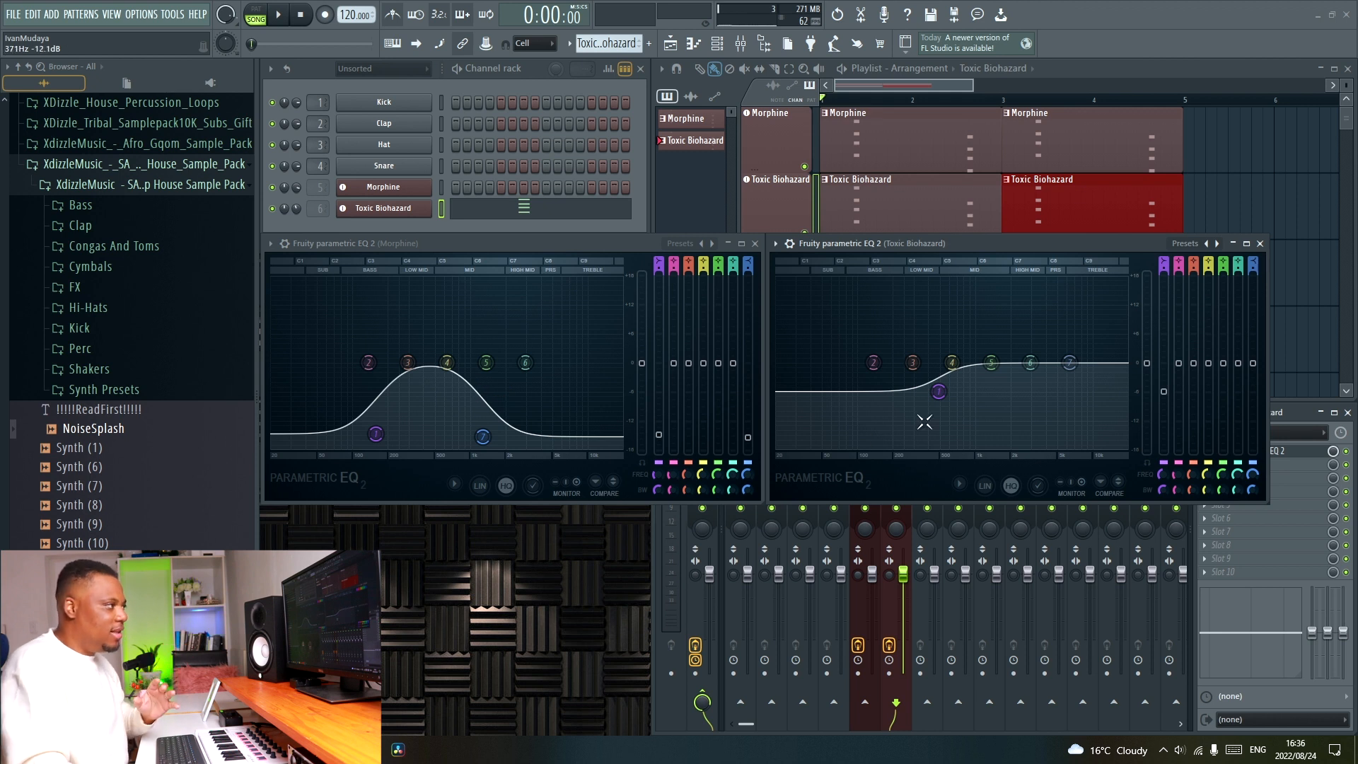
# Pull band 7 of the Toxic Biohazard EQ down to about -15 dB and shift band 1 to a higher frequency during playback.
pyautogui.moveTo(1070, 363); pyautogui.dragTo(1057, 379)
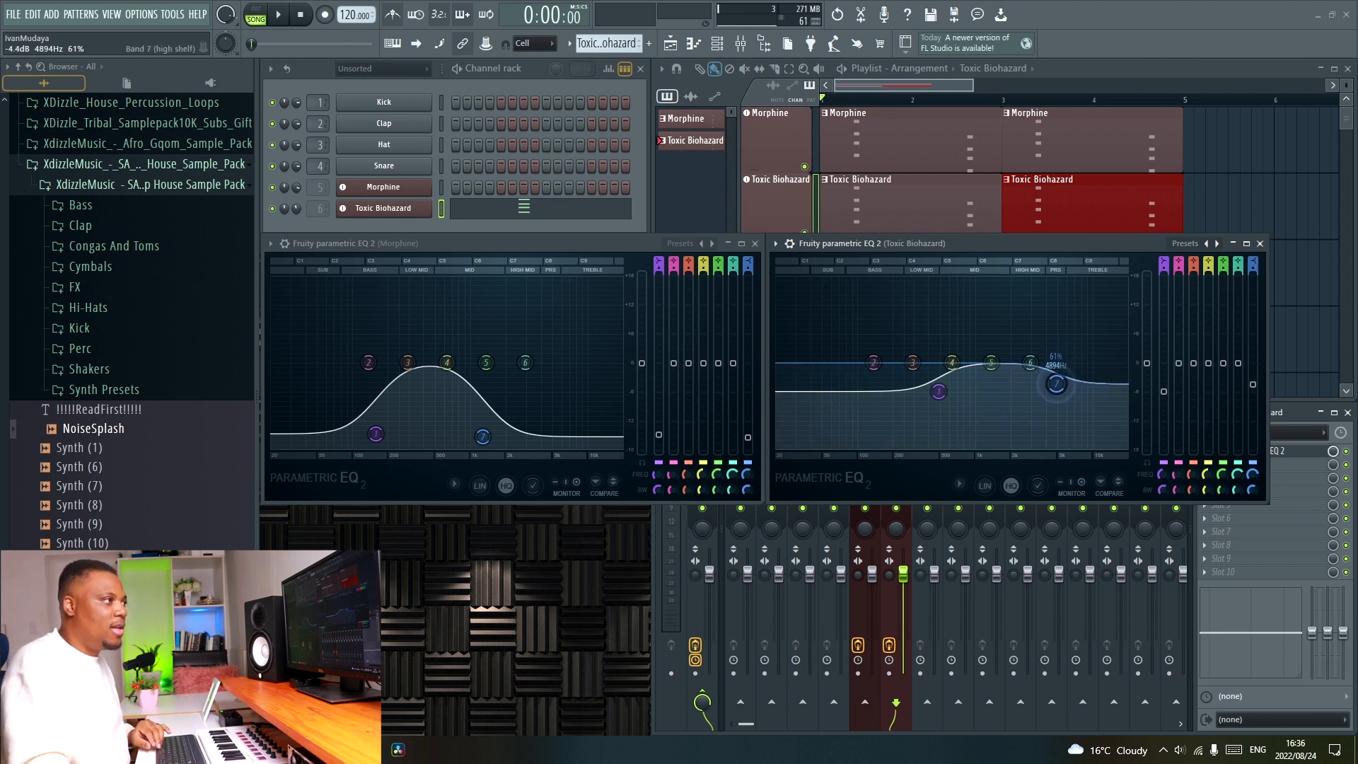
pyautogui.moveTo(1056, 380); pyautogui.dragTo(1073, 434)
pyautogui.press('space')
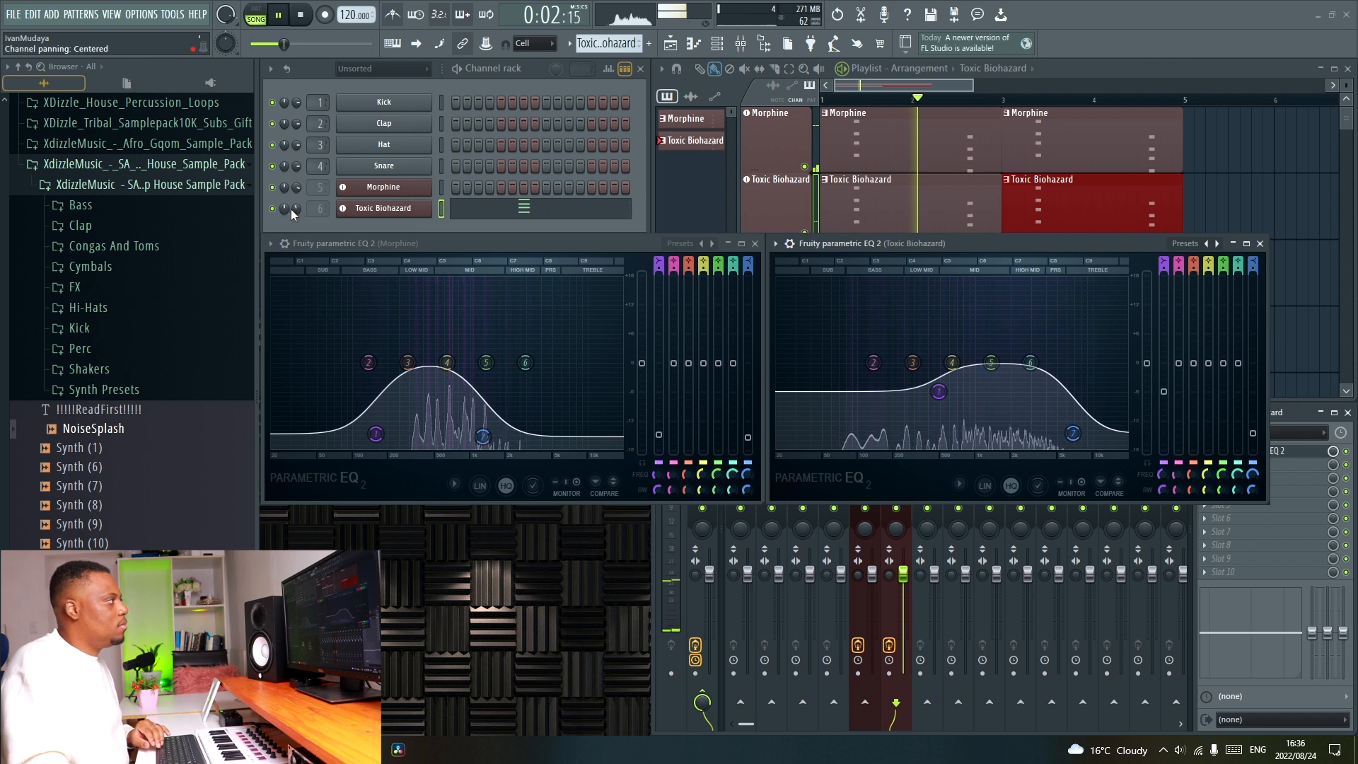
pyautogui.moveTo(938, 407); pyautogui.dragTo(976, 395)
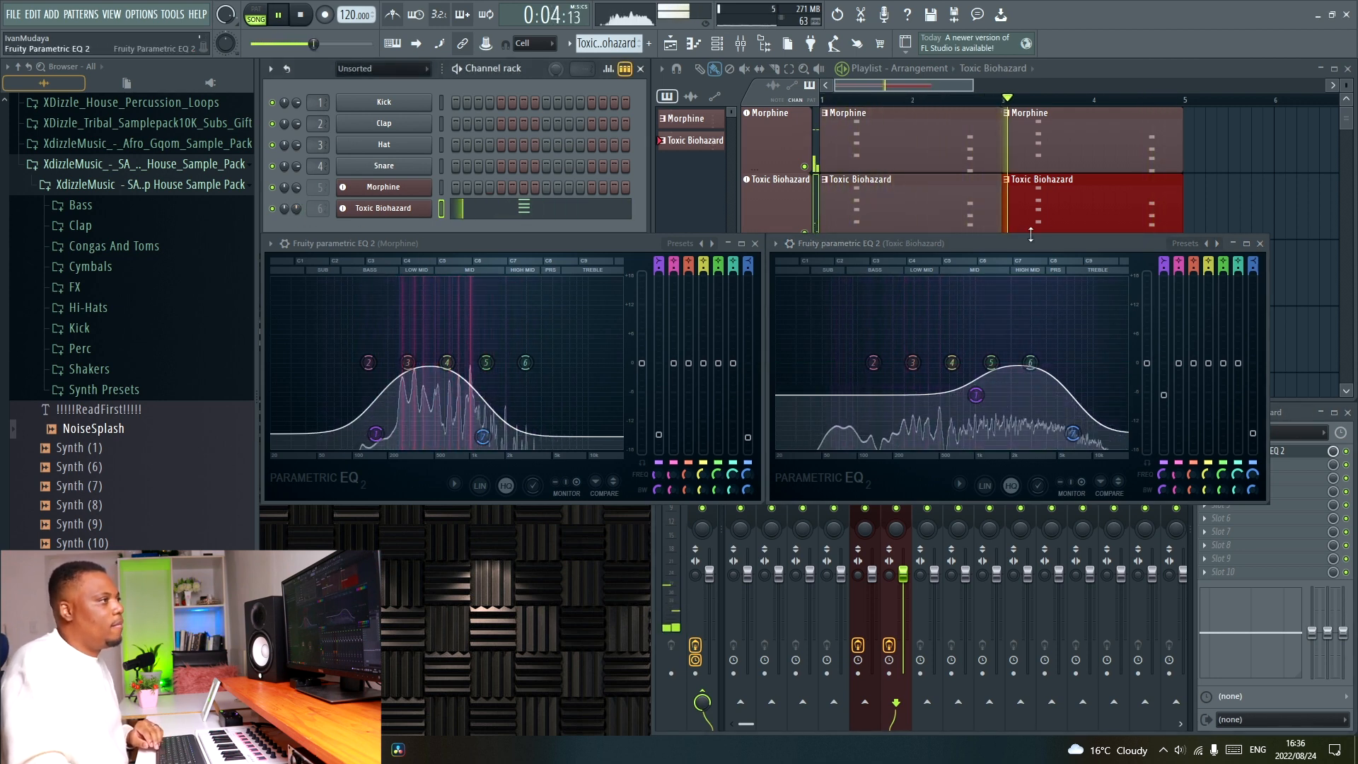
pyautogui.click(1260, 244)
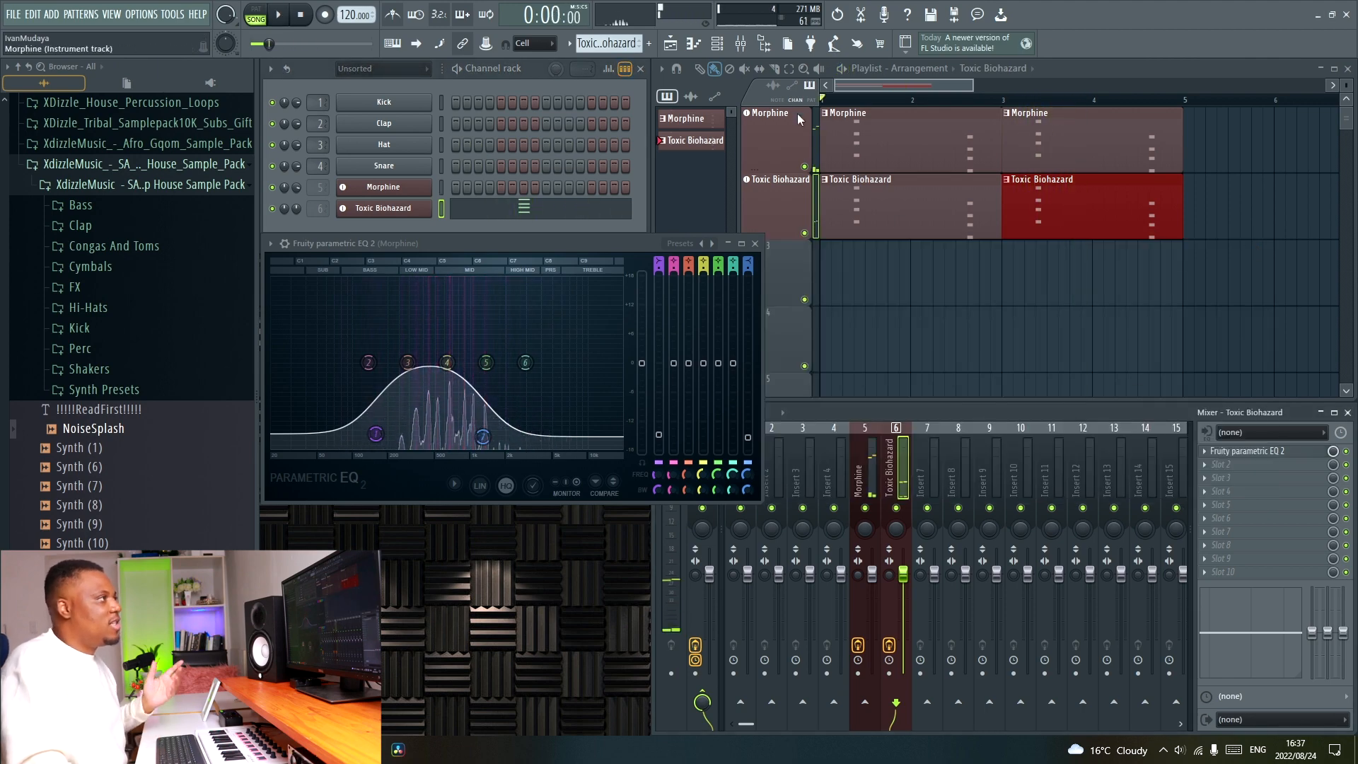
# Add a Sawer synth from the plugin picker and load the FG Misbehaved preset from its Leads bank.
pyautogui.press('F8')
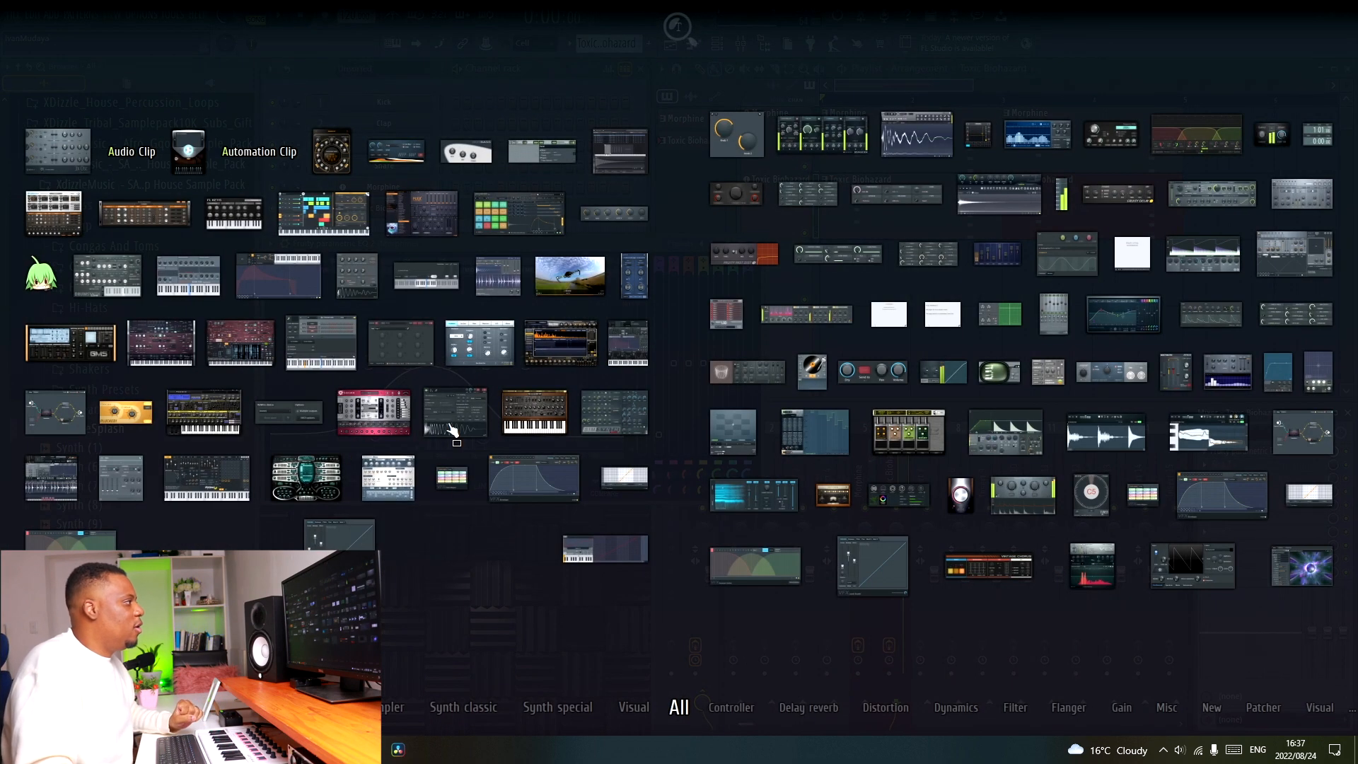
pyautogui.moveTo(532, 416); pyautogui.dragTo(783, 271)
pyautogui.click(307, 211)
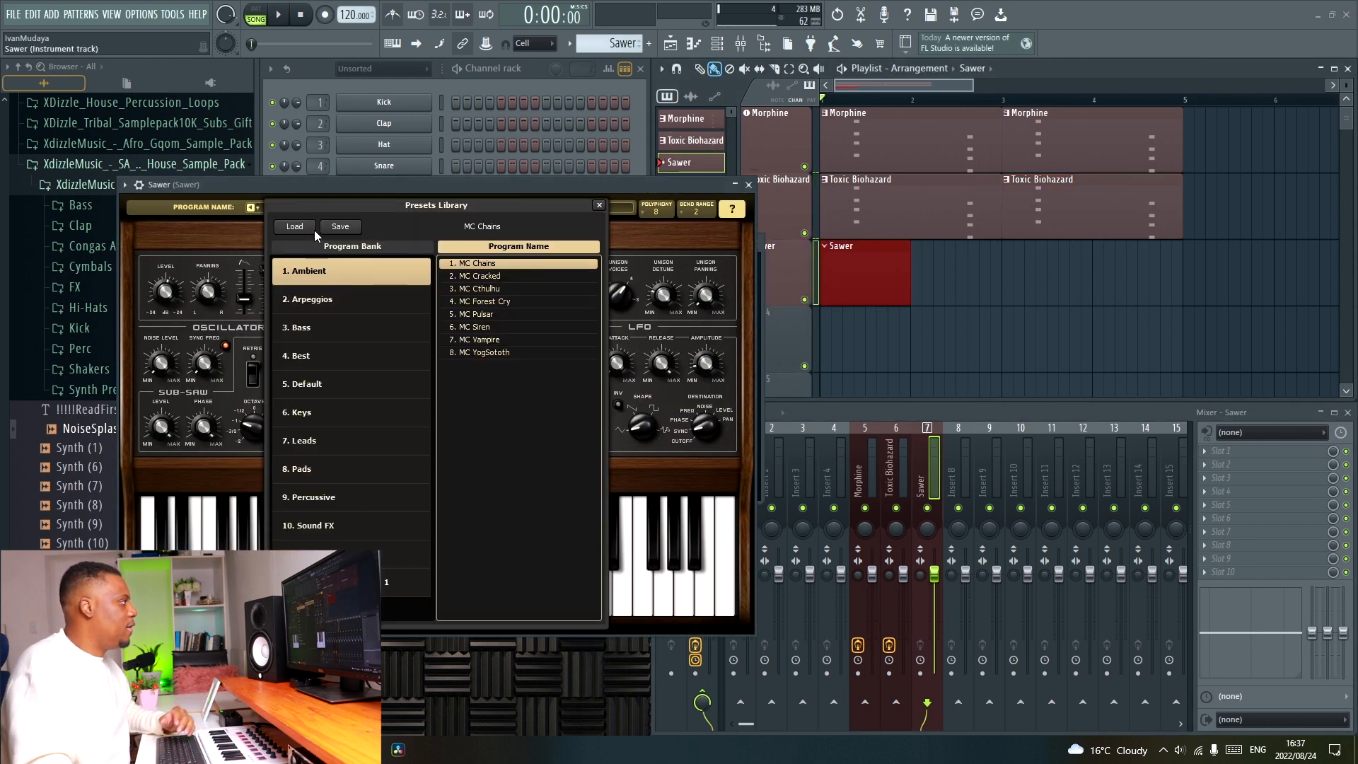
pyautogui.click(346, 444)
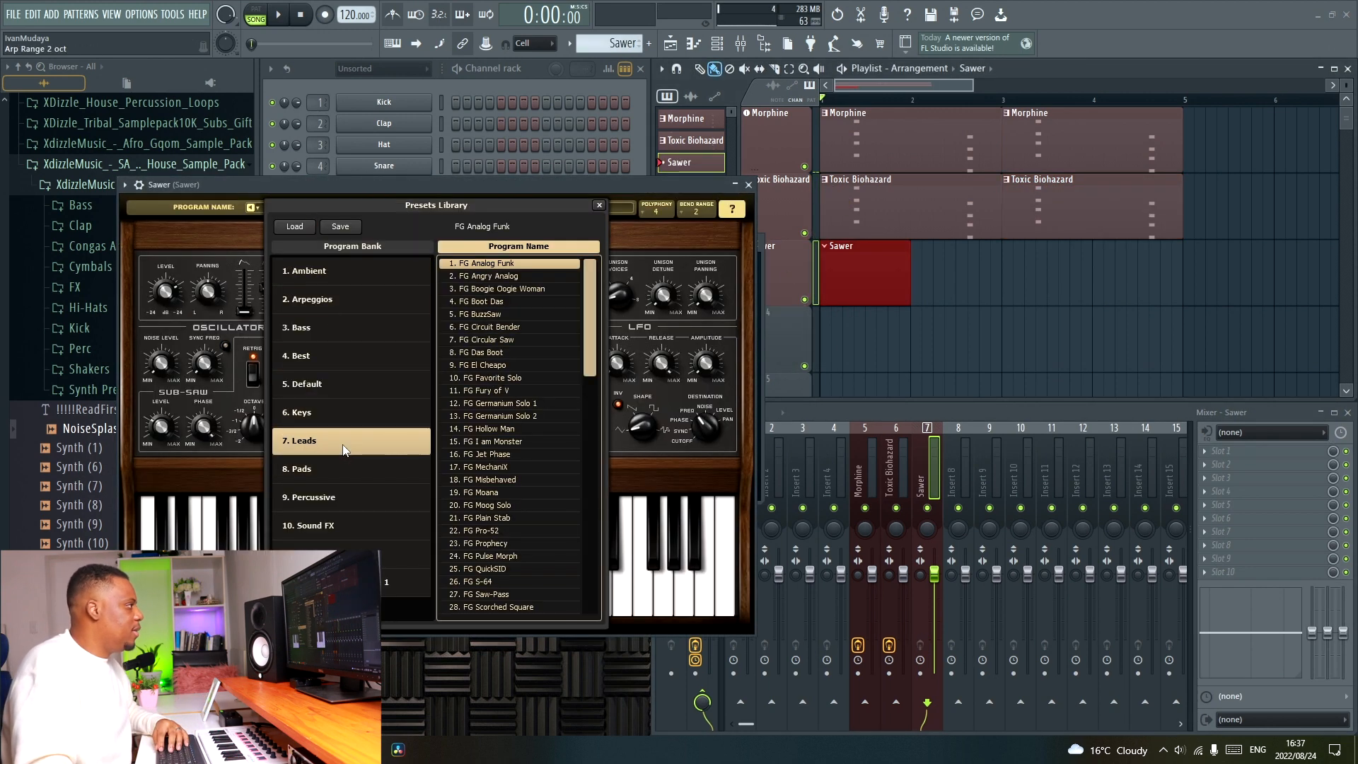
pyautogui.click(517, 366)
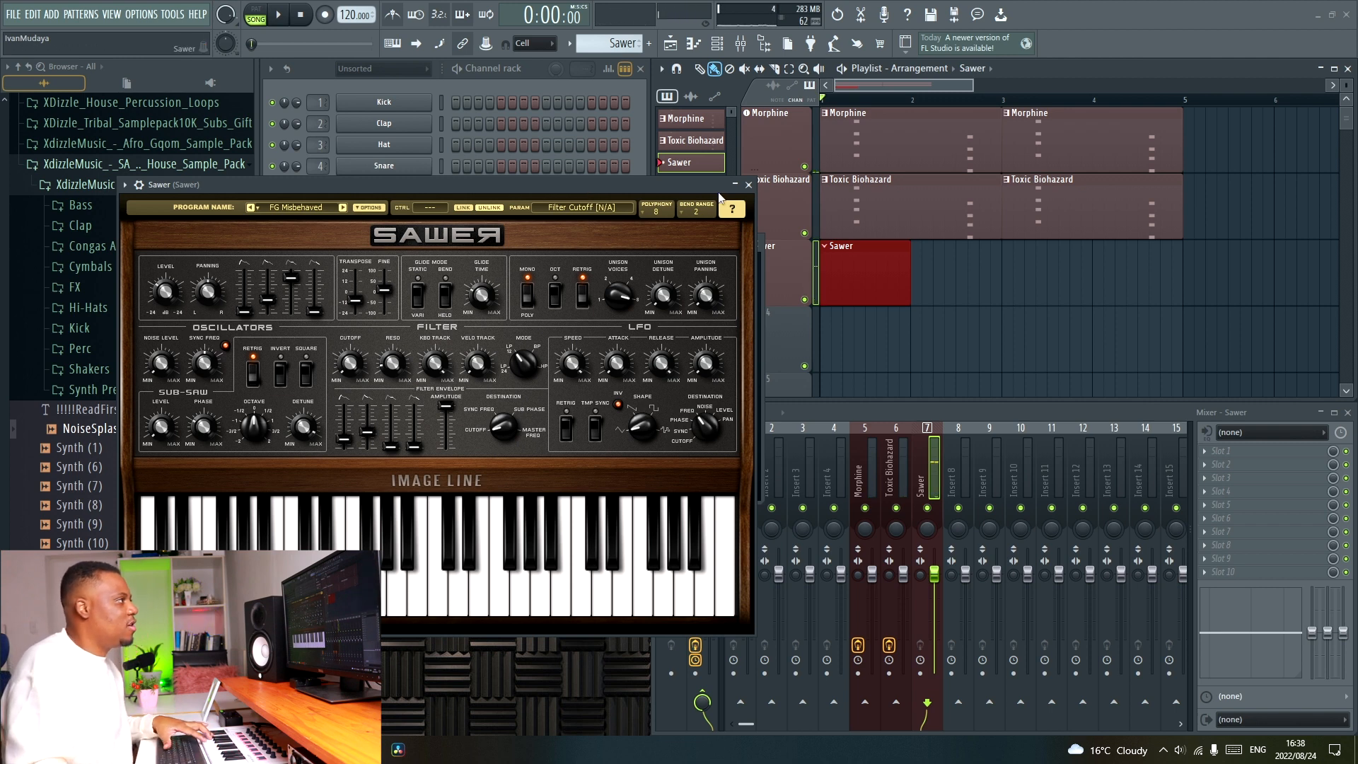
pyautogui.click(749, 185)
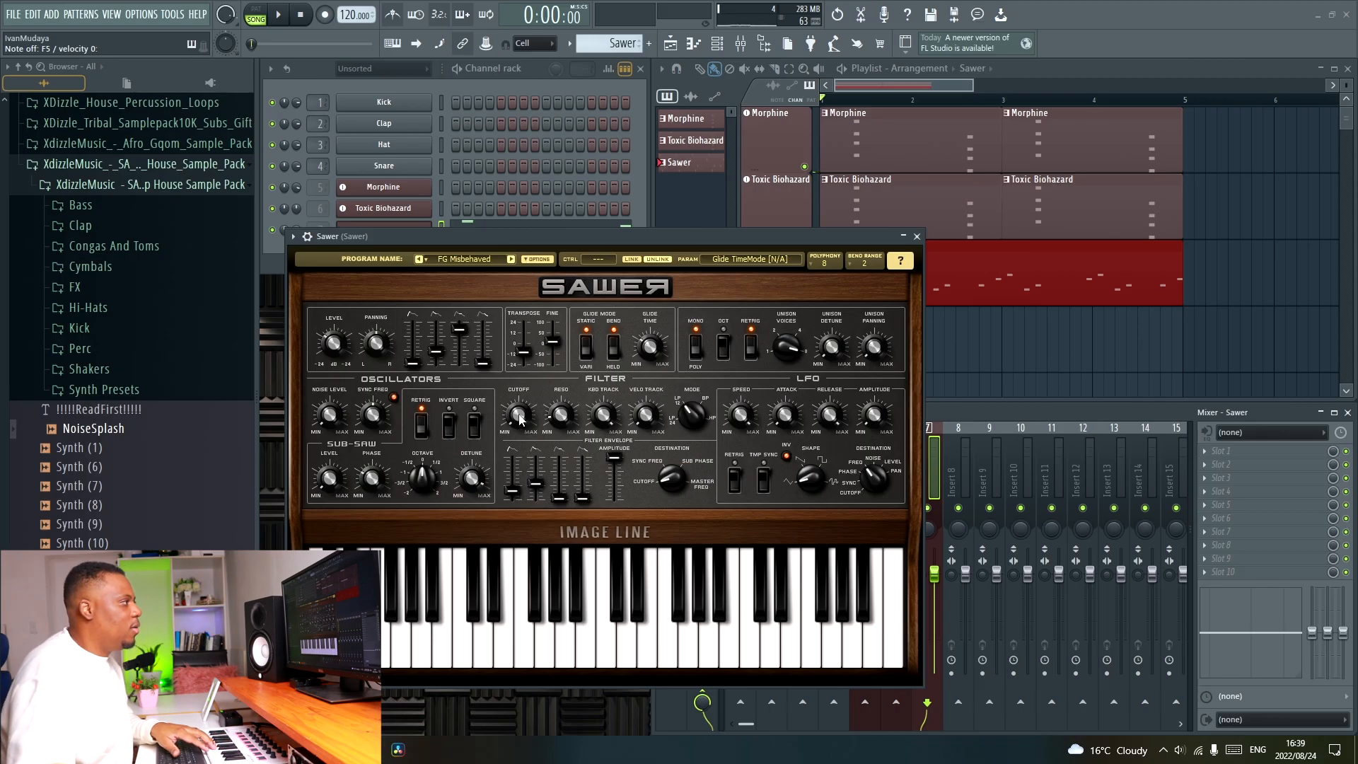
# Create an automation clip for Sawer's filter cutoff and close the synth window.
pyautogui.rightClick(520, 418)
pyautogui.click(584, 507)
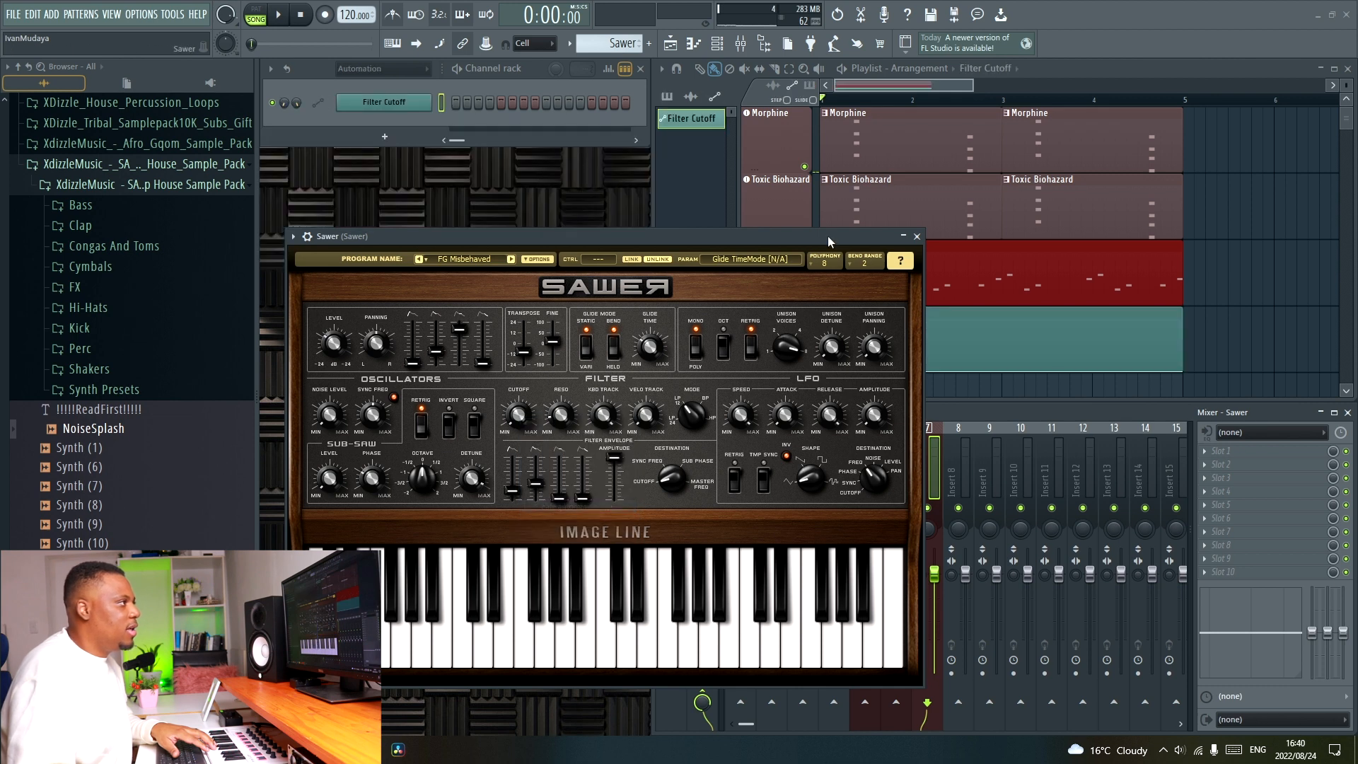
pyautogui.click(918, 238)
# Shape the Filter Cutoff clip with a raised point near its end and bend the long rise into an upward-curving ramp.
pyautogui.rightClick(1132, 365)
pyautogui.moveTo(1133, 363); pyautogui.dragTo(1166, 332)
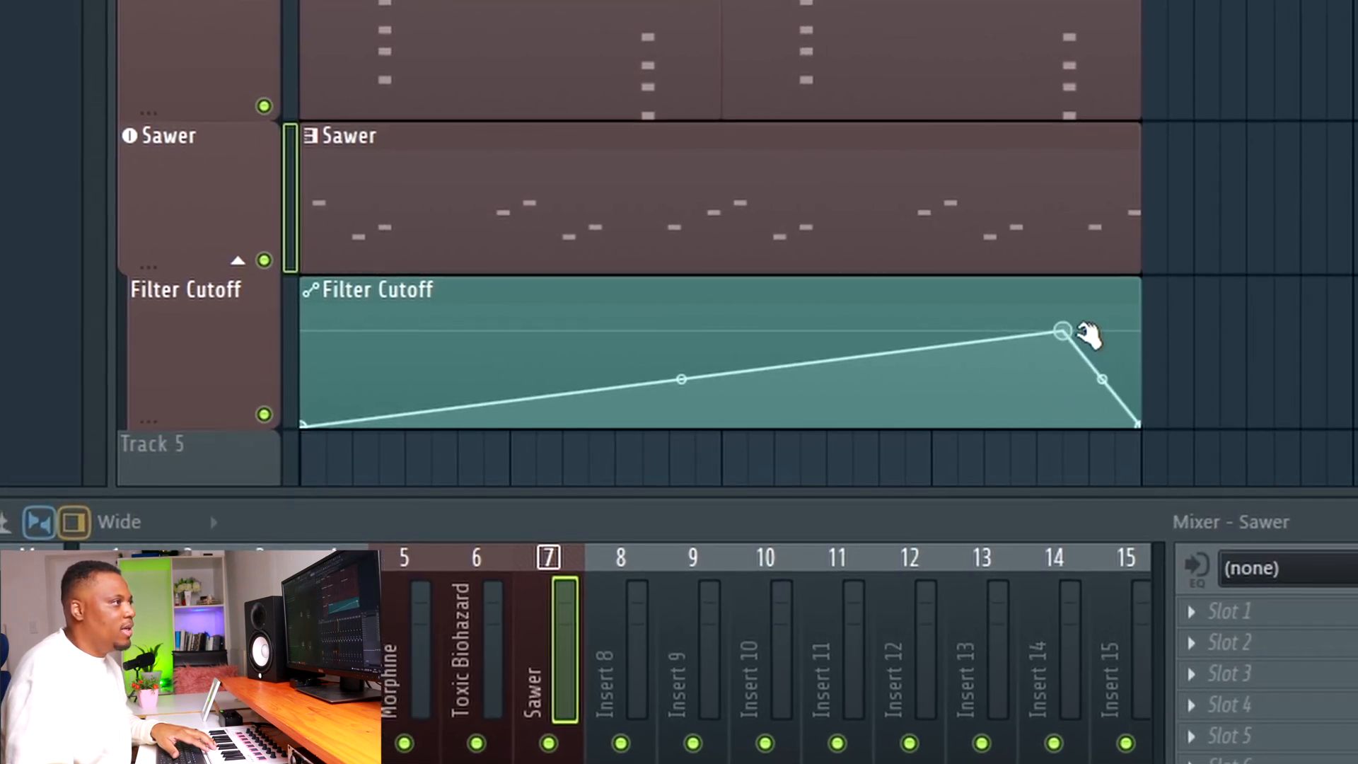
pyautogui.press('space')
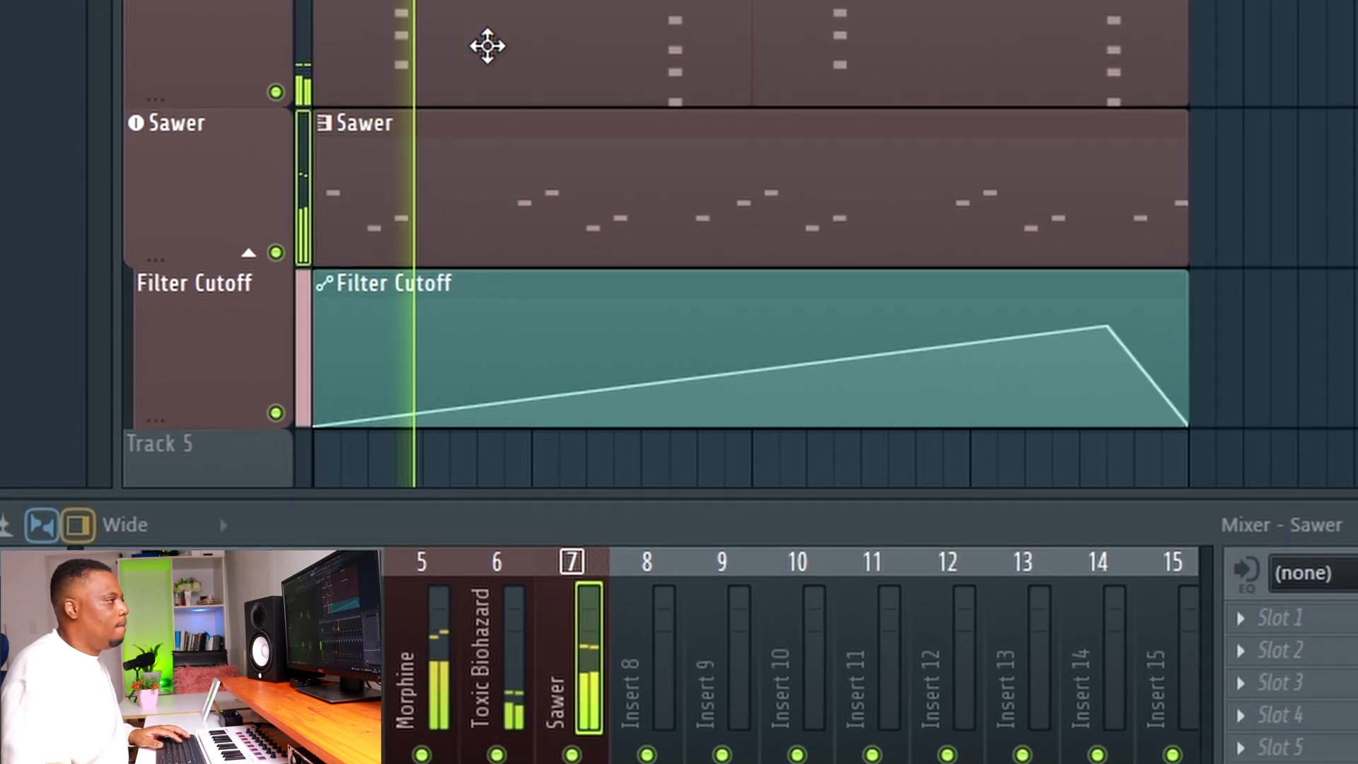
pyautogui.moveTo(717, 375); pyautogui.dragTo(763, 406)
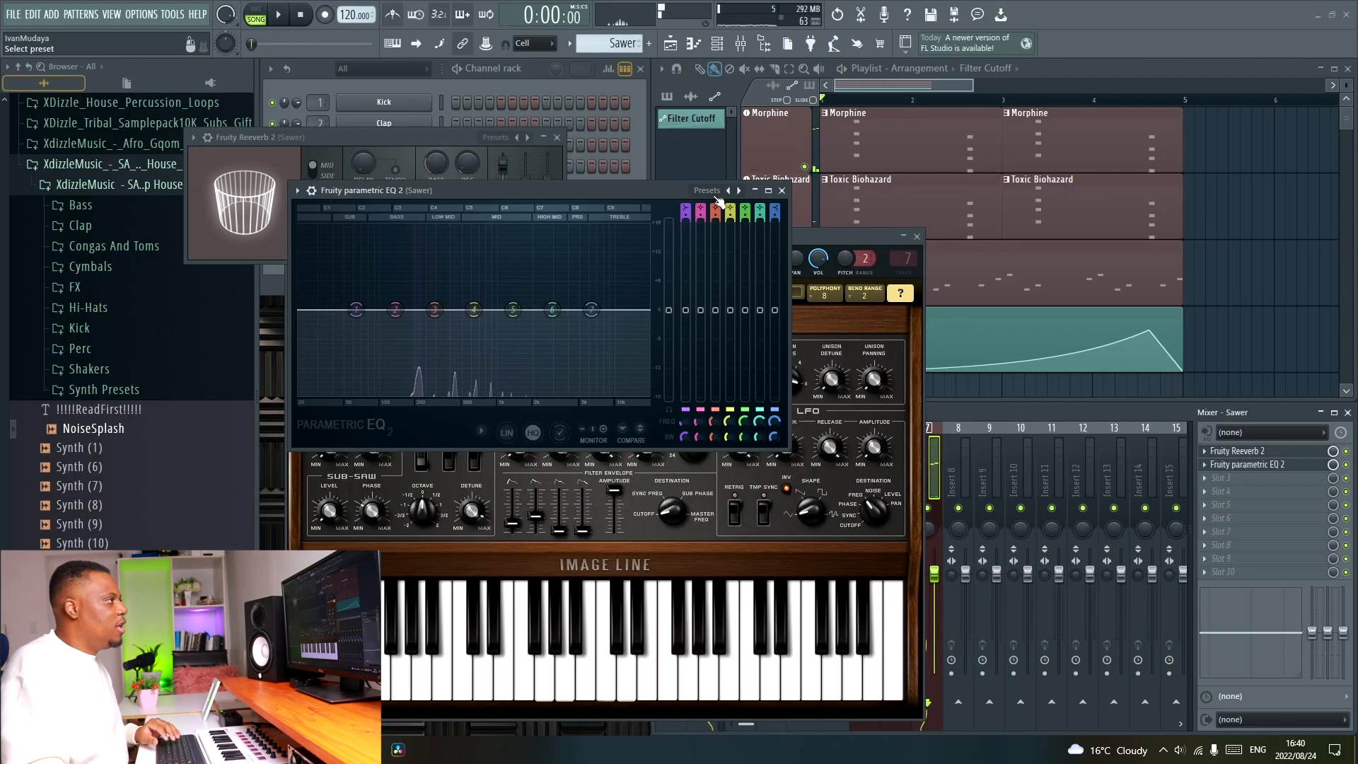
# Apply the 20Hz + 18kHz cut preset to Sawer's Parametric EQ 2 and raise the low cut to just above 500 Hz.
pyautogui.rightClick(729, 191)
pyautogui.click(760, 241)
pyautogui.moveTo(684, 421); pyautogui.dragTo(685, 378)
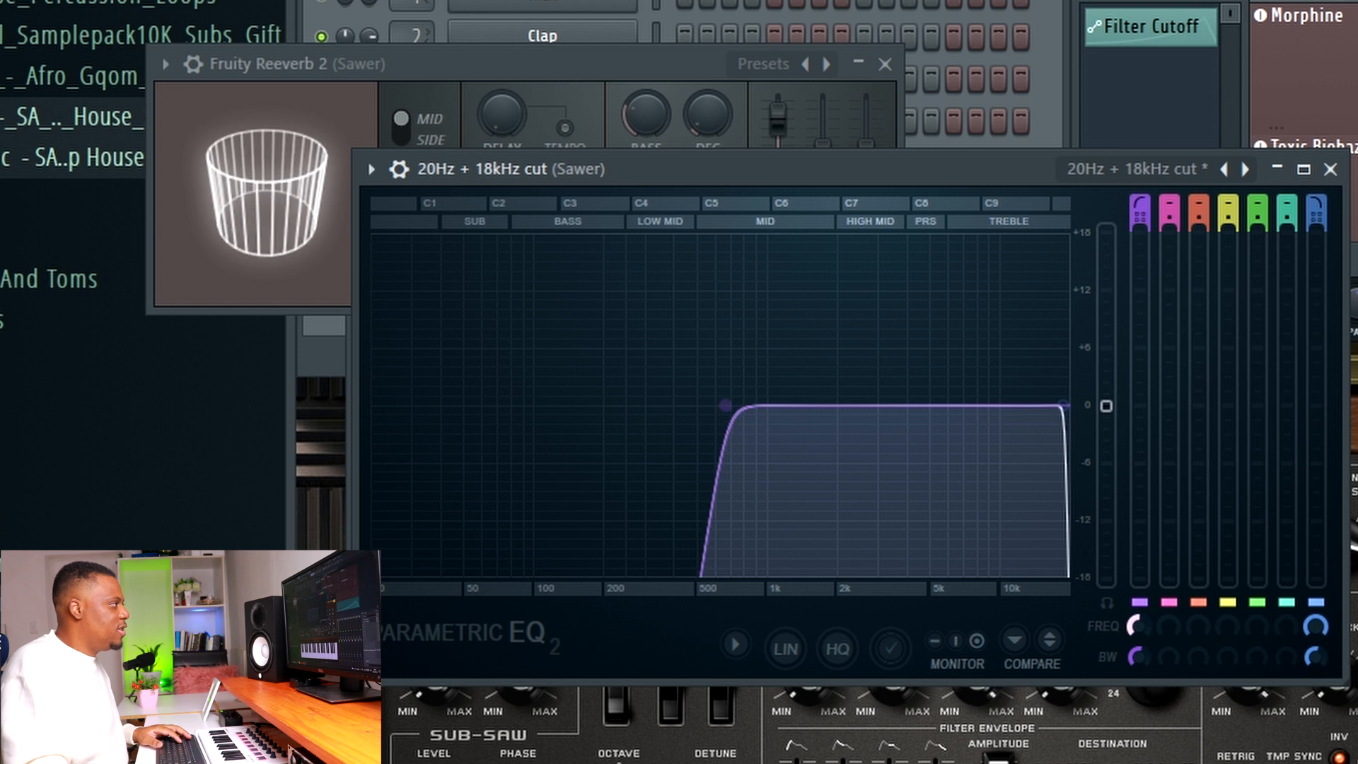
# Fine-tune the low-cut frequency of Sawer's 20Hz + 18kHz cut EQ during playback and close the EQ window.
pyautogui.press('space')
pyautogui.moveTo(1135, 628)
pyautogui.mouseDown()
pyautogui.moveTo(1135, 653)
pyautogui.moveTo(1134, 641)
pyautogui.mouseUp()
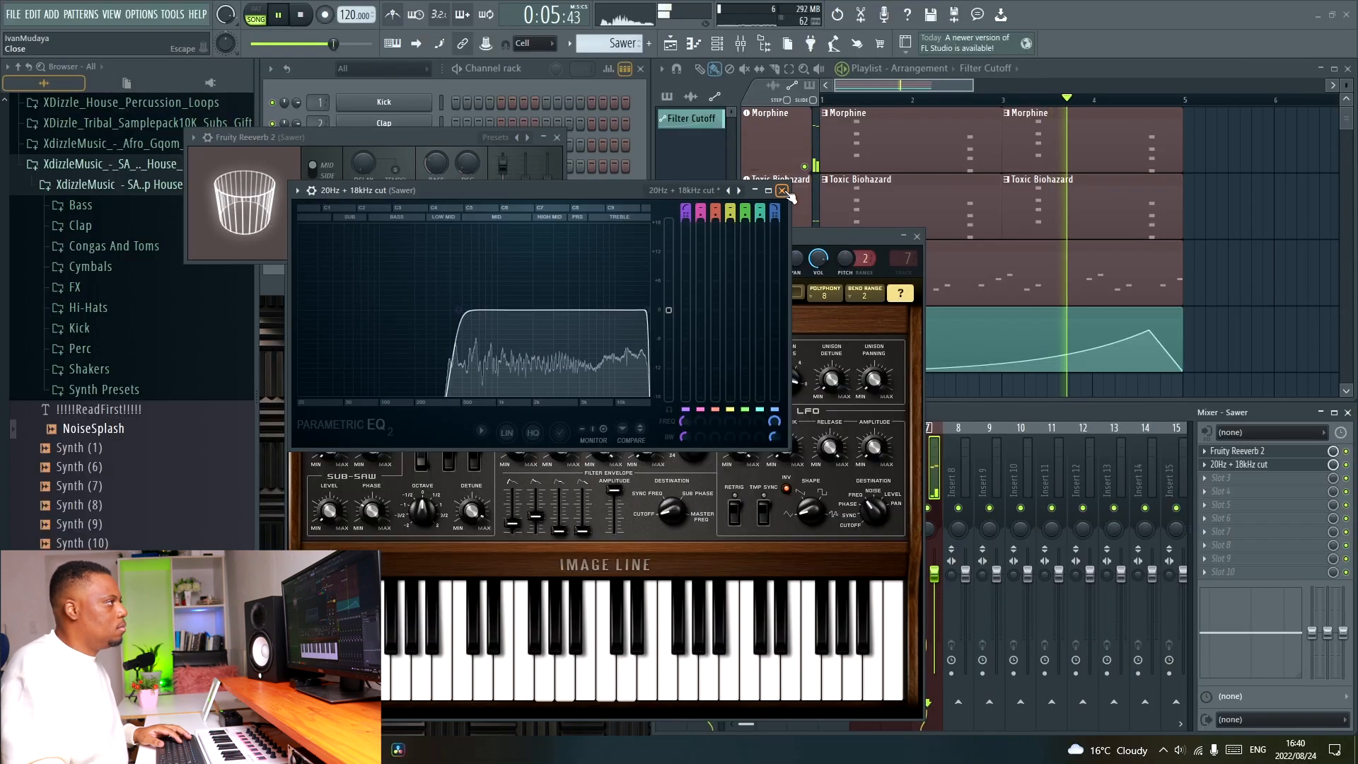
pyautogui.click(1331, 170)
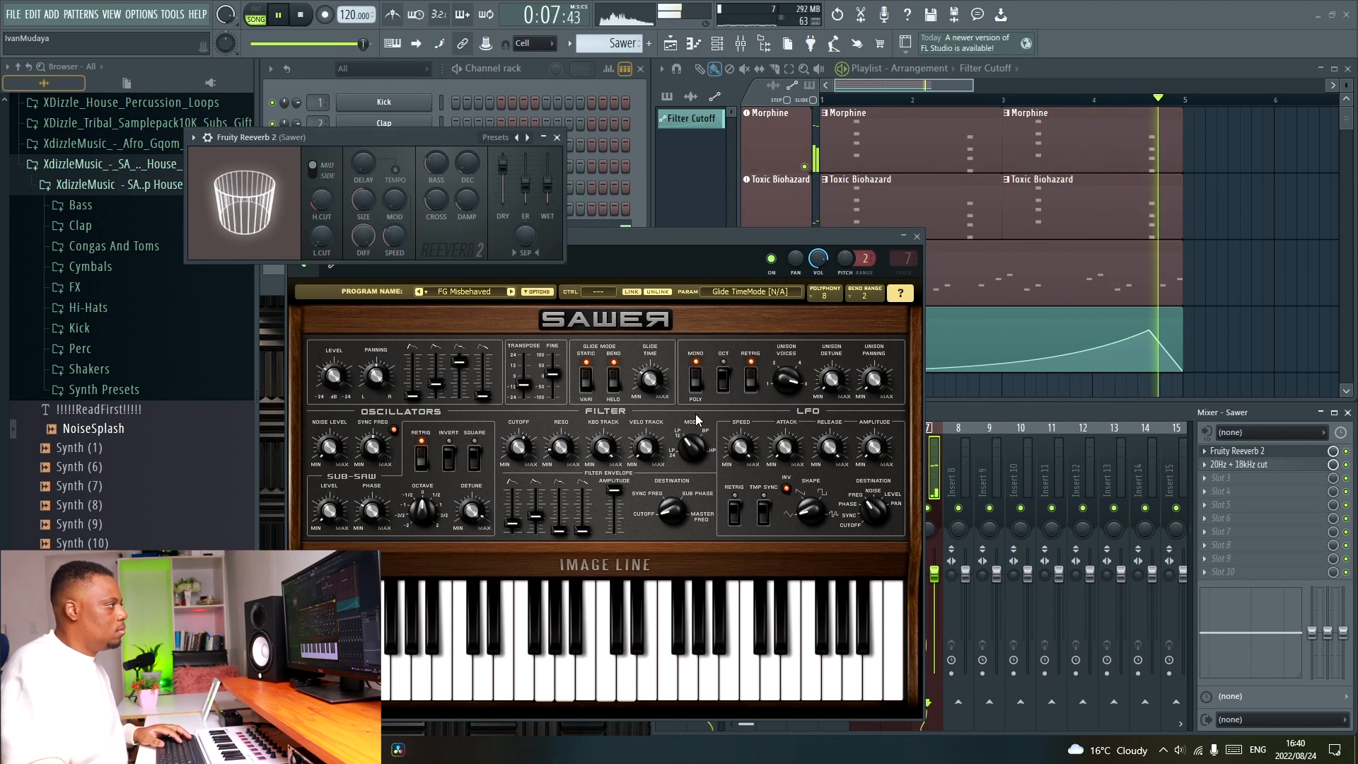
# Add Fruity Parametric EQ 2 to the third effect slot of Sawer's mixer track and start playback.
pyautogui.rightClick(1269, 468)
pyautogui.moveTo(1216, 417)
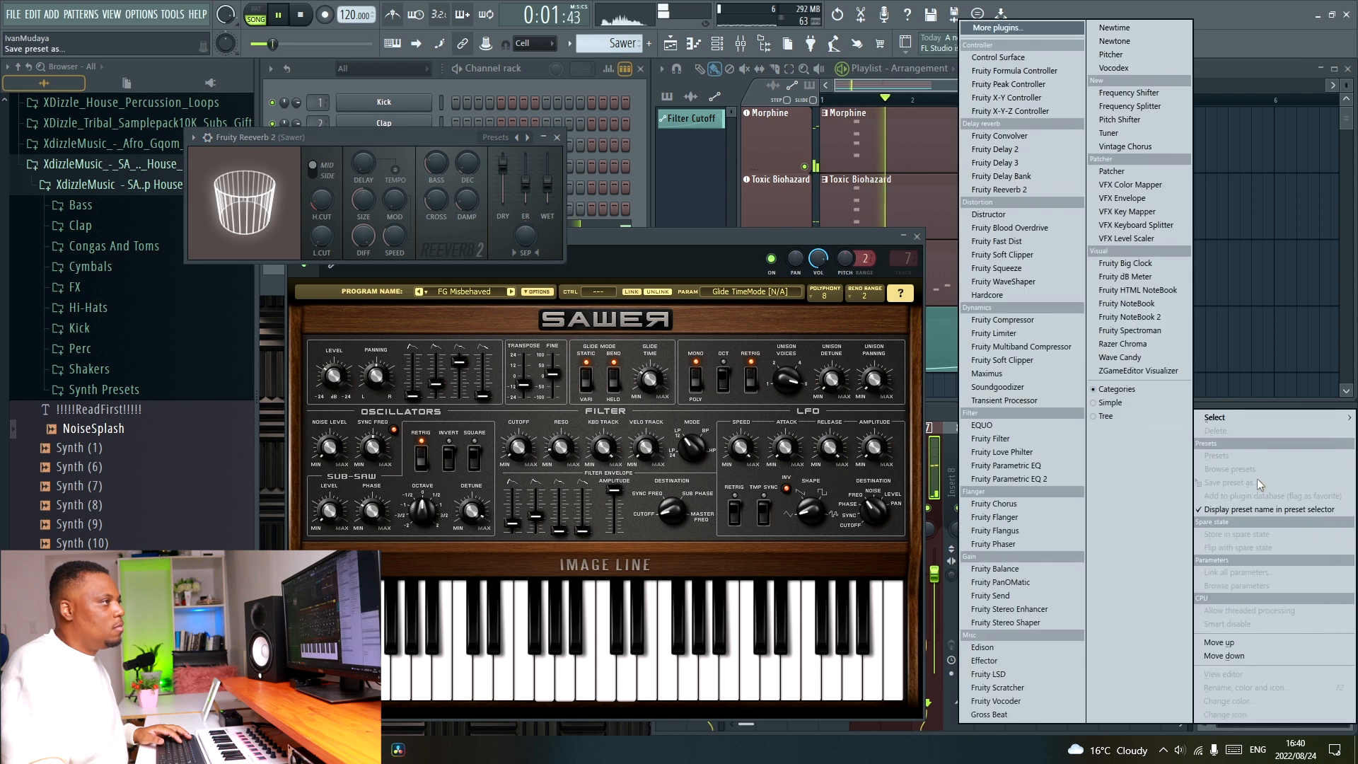
pyautogui.click(1046, 479)
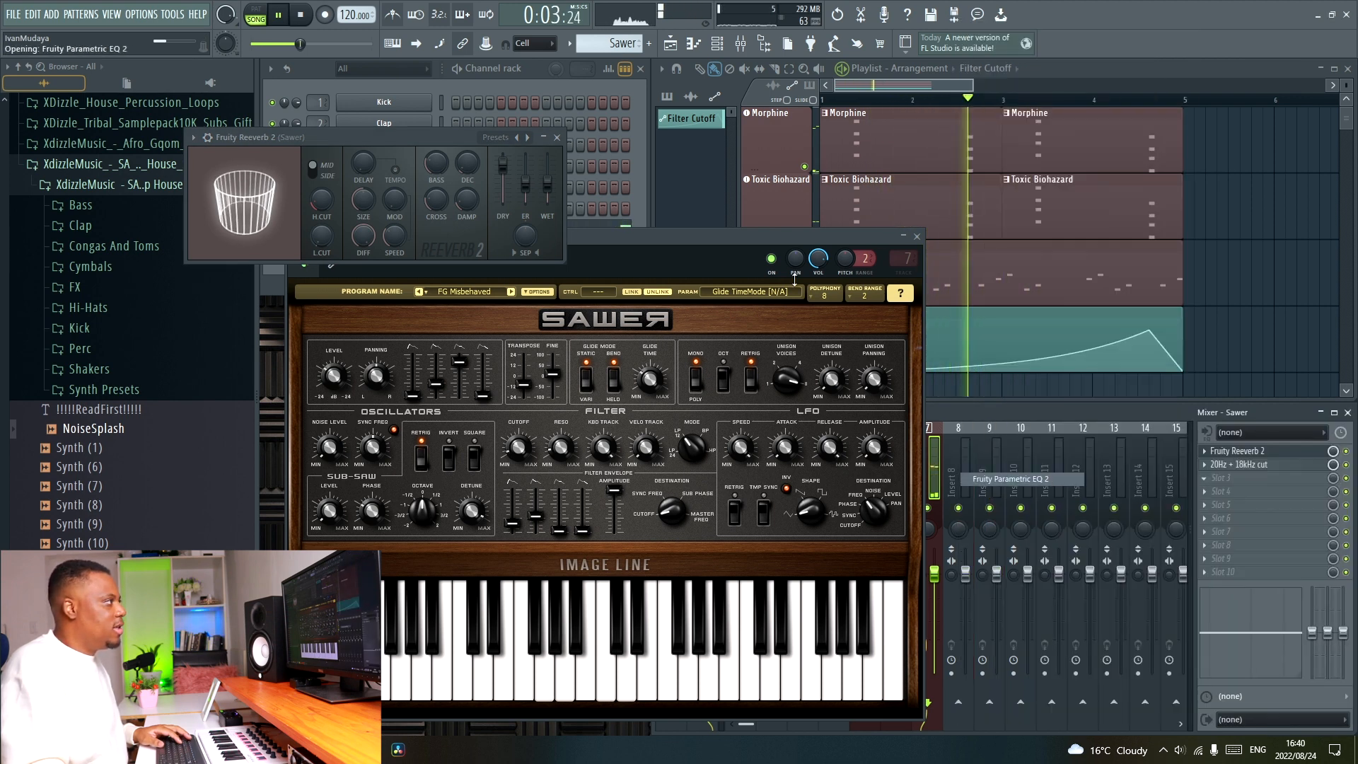
pyautogui.moveTo(416, 128); pyautogui.dragTo(580, 139)
pyautogui.press('space')
# Lower high-shelf band 7 to about -6 dB at 5601 Hz, stop playback and close Sawer's open effect and synth windows.
pyautogui.moveTo(510, 249); pyautogui.dragTo(505, 272)
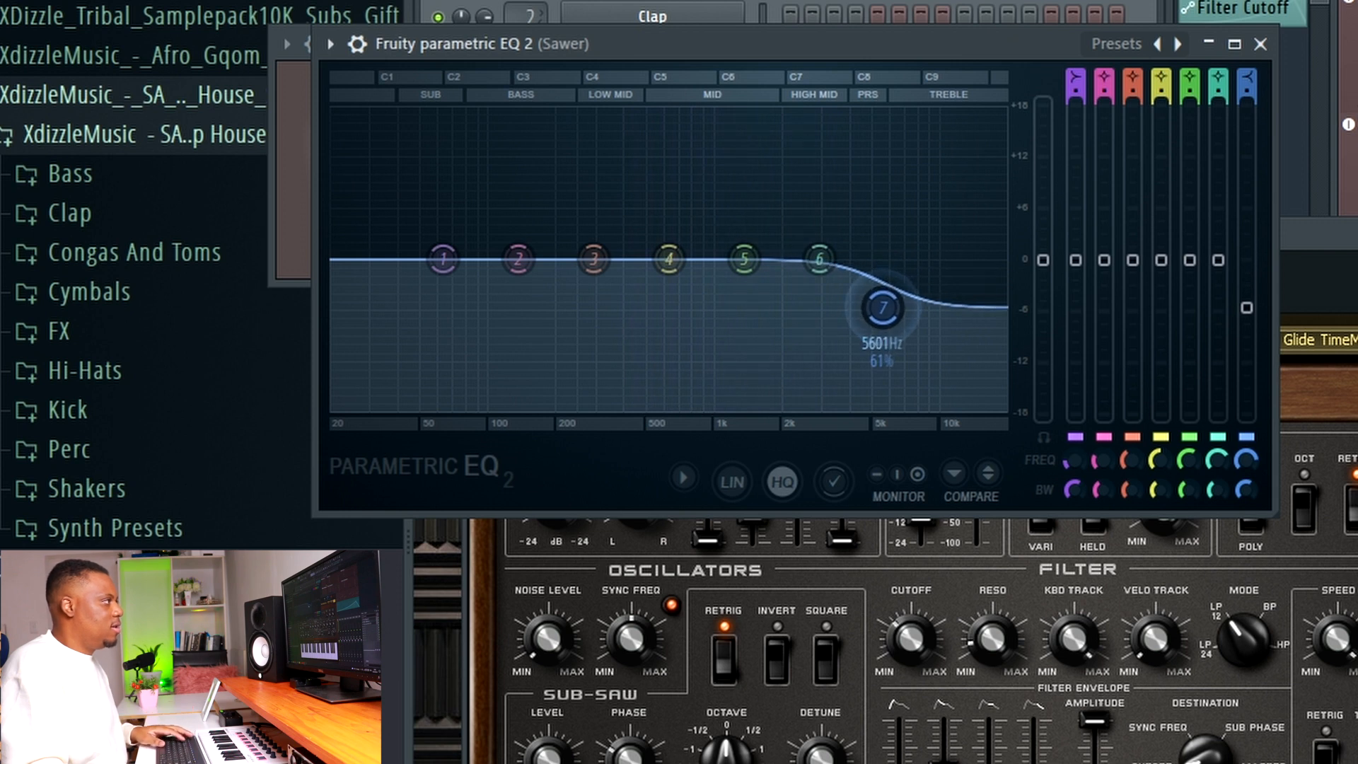
pyautogui.press('space')
pyautogui.click(1261, 44)
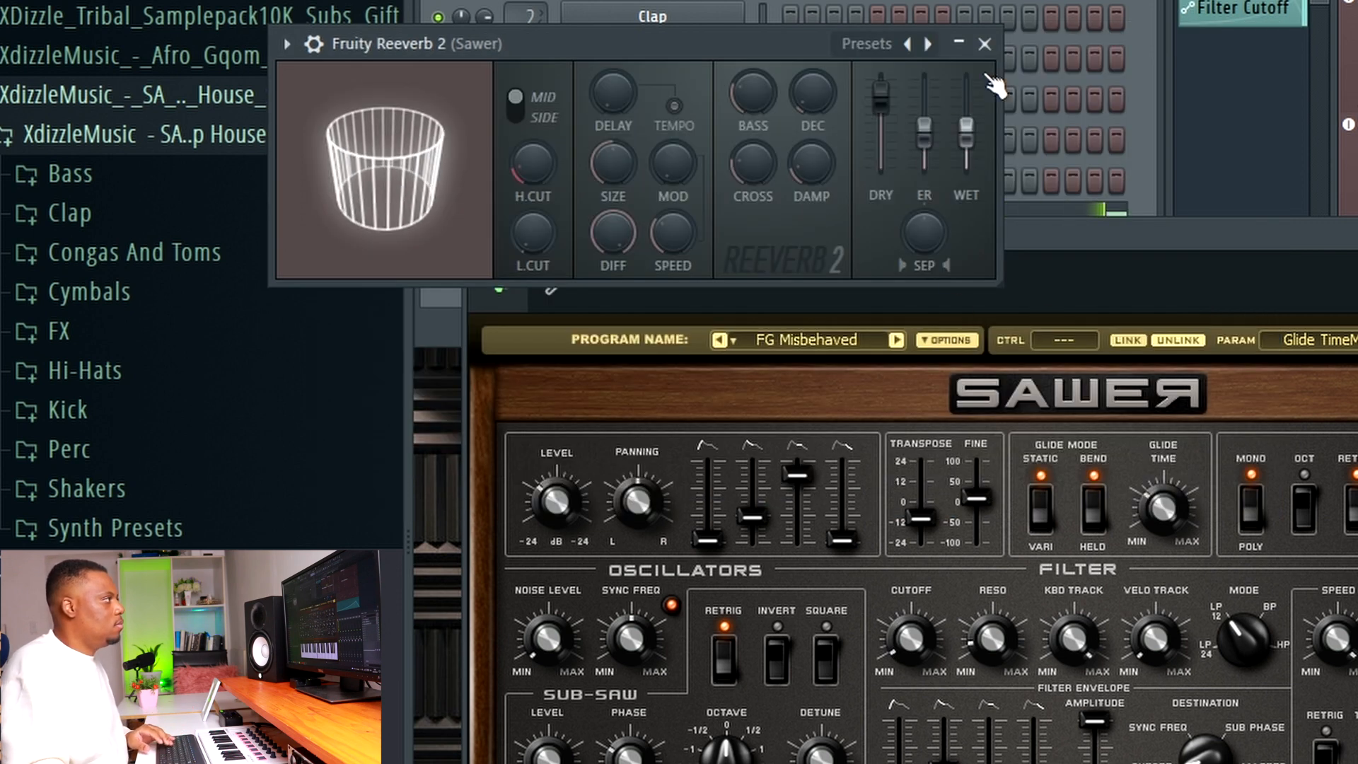
pyautogui.click(984, 44)
pyautogui.press('Escape')
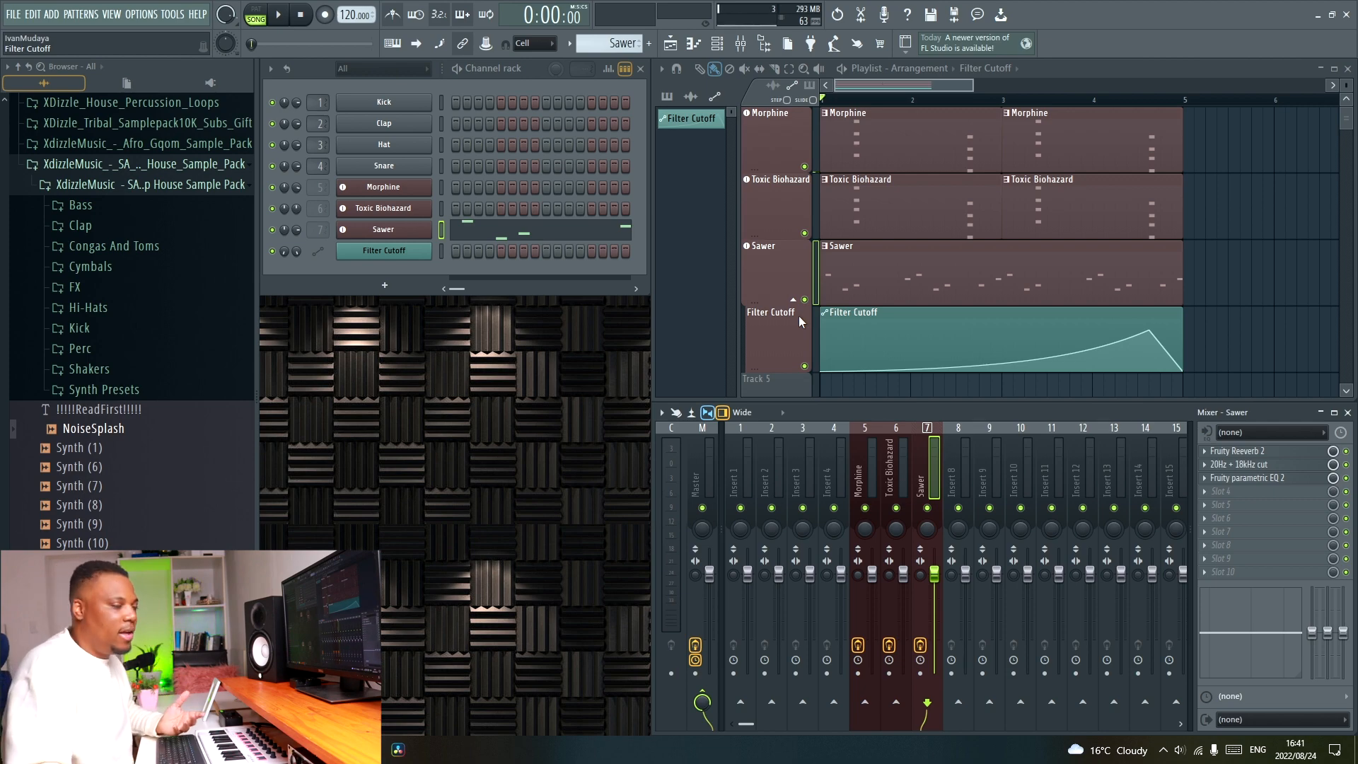
# Add a PoiZone synth from the plugin picker as an instrument track below the Filter Cutoff track.
pyautogui.press('F8')
pyautogui.moveTo(210, 396); pyautogui.dragTo(771, 380)
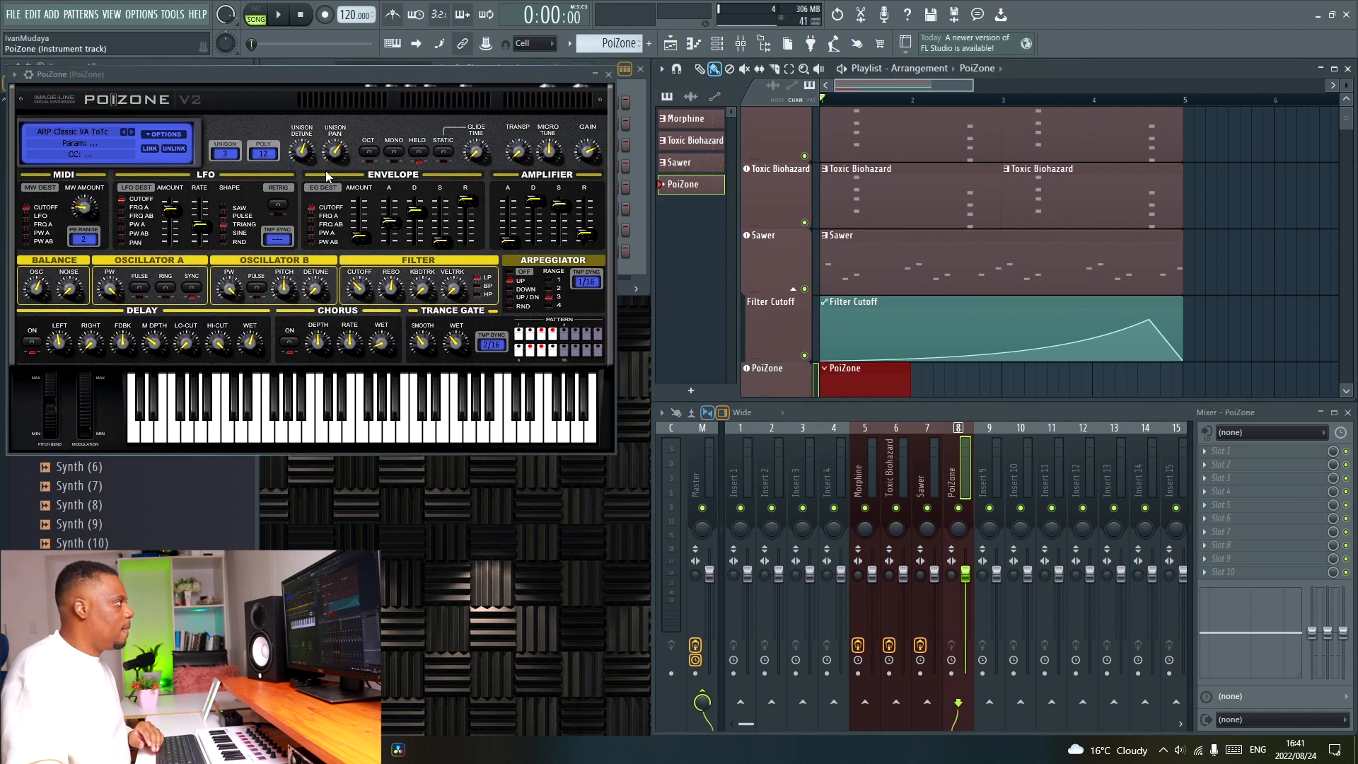
pyautogui.moveTo(304, 77); pyautogui.dragTo(685, 105)
# Audition PoiZone's bass programs from BAS ChugaRez TC to BAS Creamsicle ToTc and select BAS CluckyDuck TC.
pyautogui.click(472, 160)
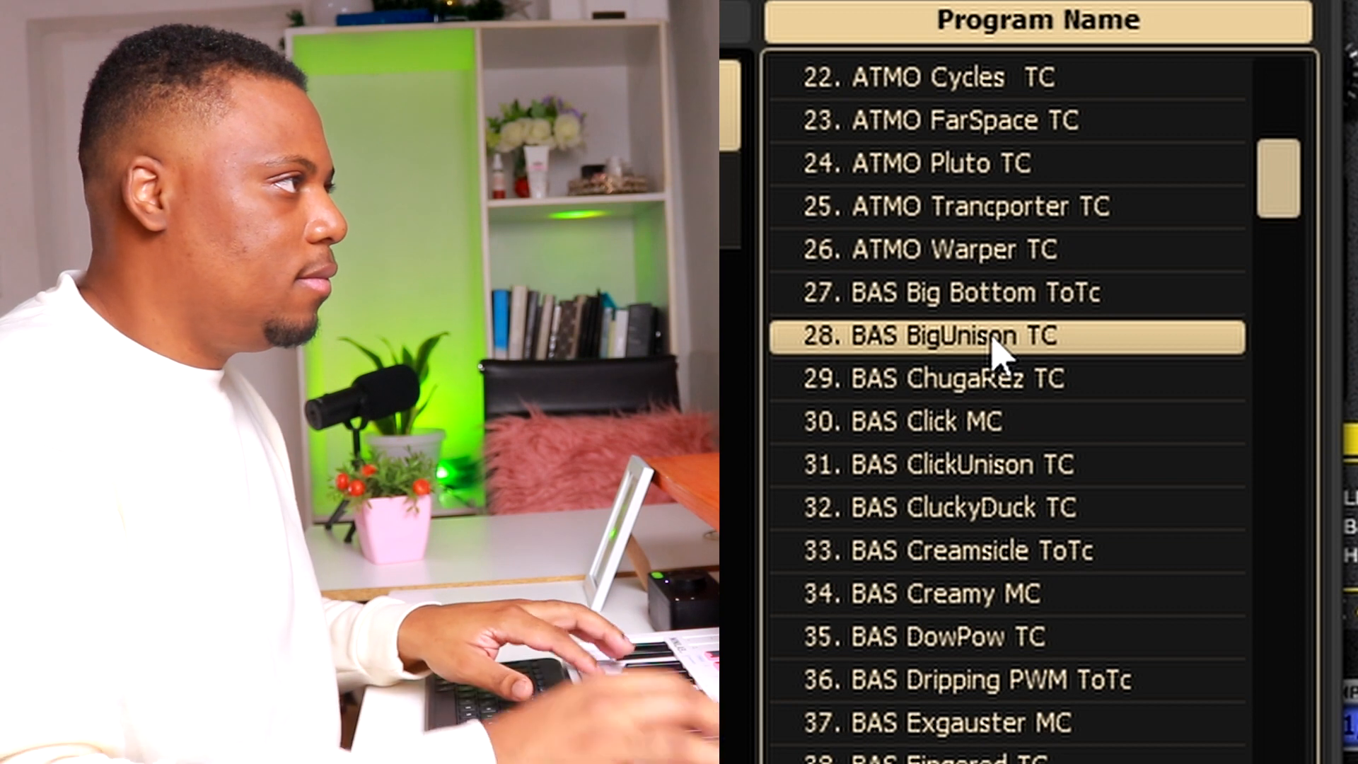
pyautogui.click(1029, 379)
pyautogui.click(1027, 422)
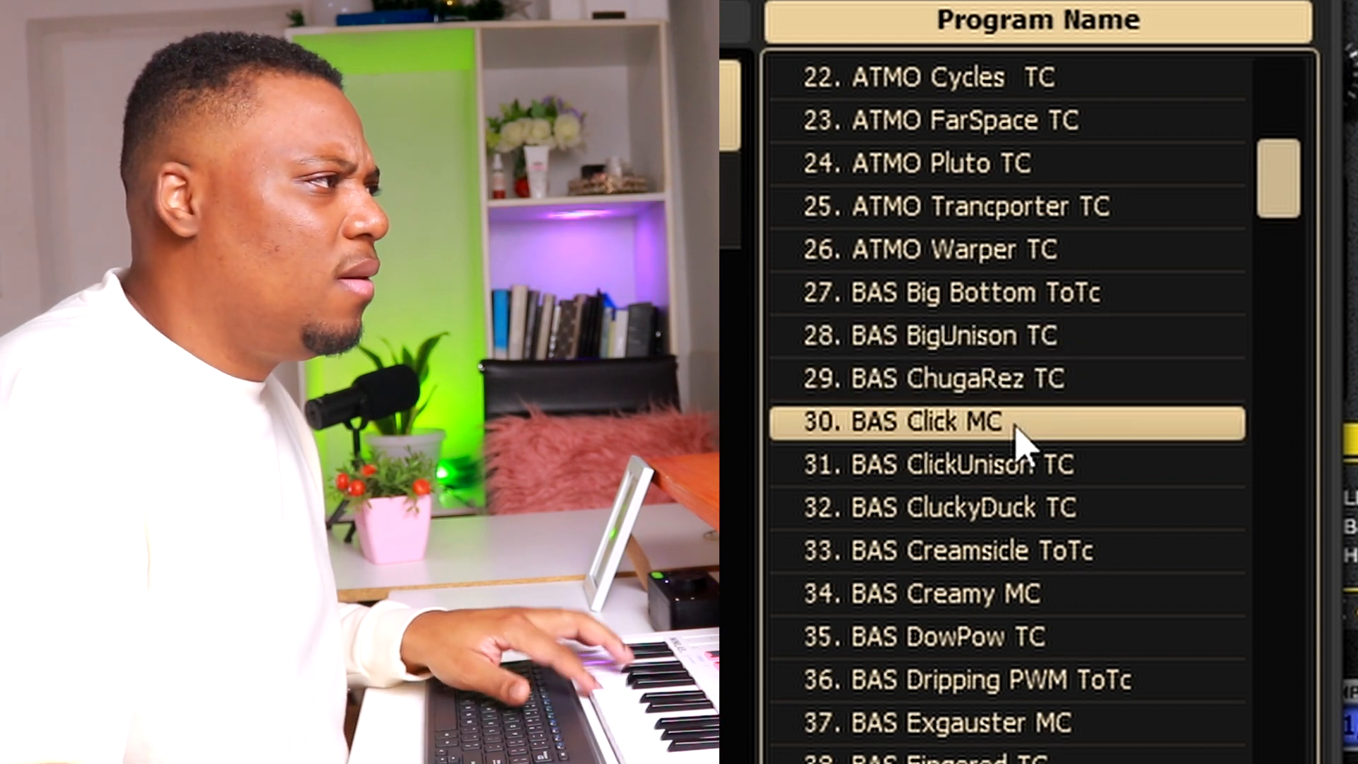
pyautogui.click(1031, 470)
pyautogui.click(1029, 508)
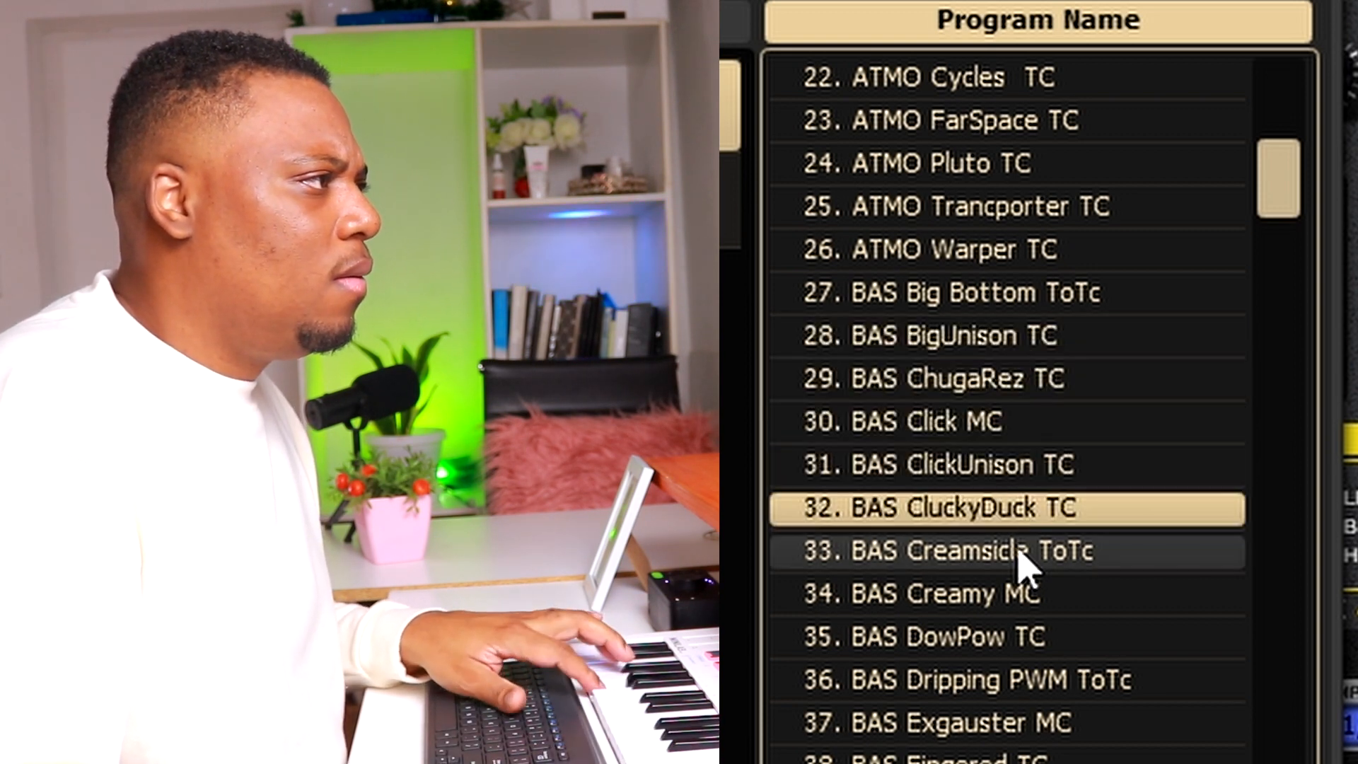
pyautogui.click(1027, 552)
pyautogui.click(1032, 509)
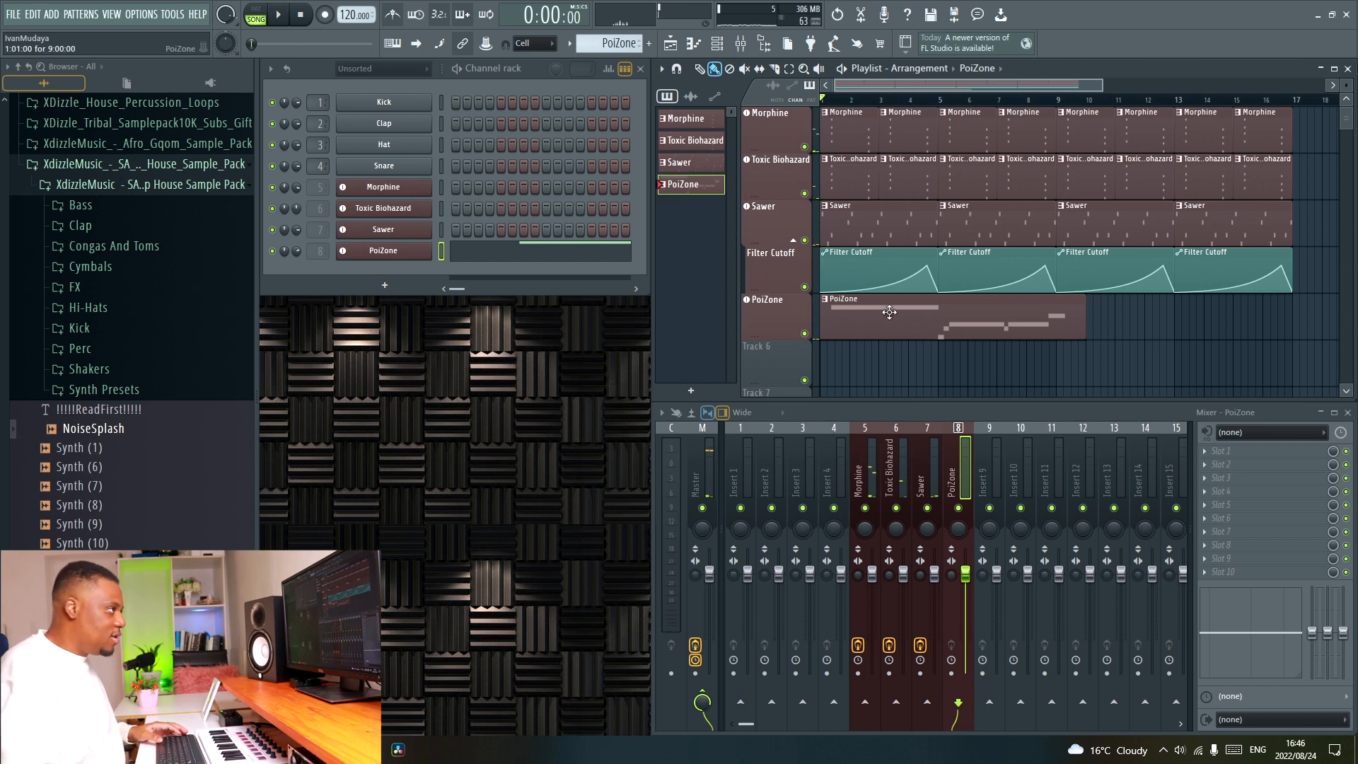
# Open the PoiZone clip's notes, delete the G3 note near its end and add a short D3 note at bar 1.
pyautogui.doubleClick(889, 312)
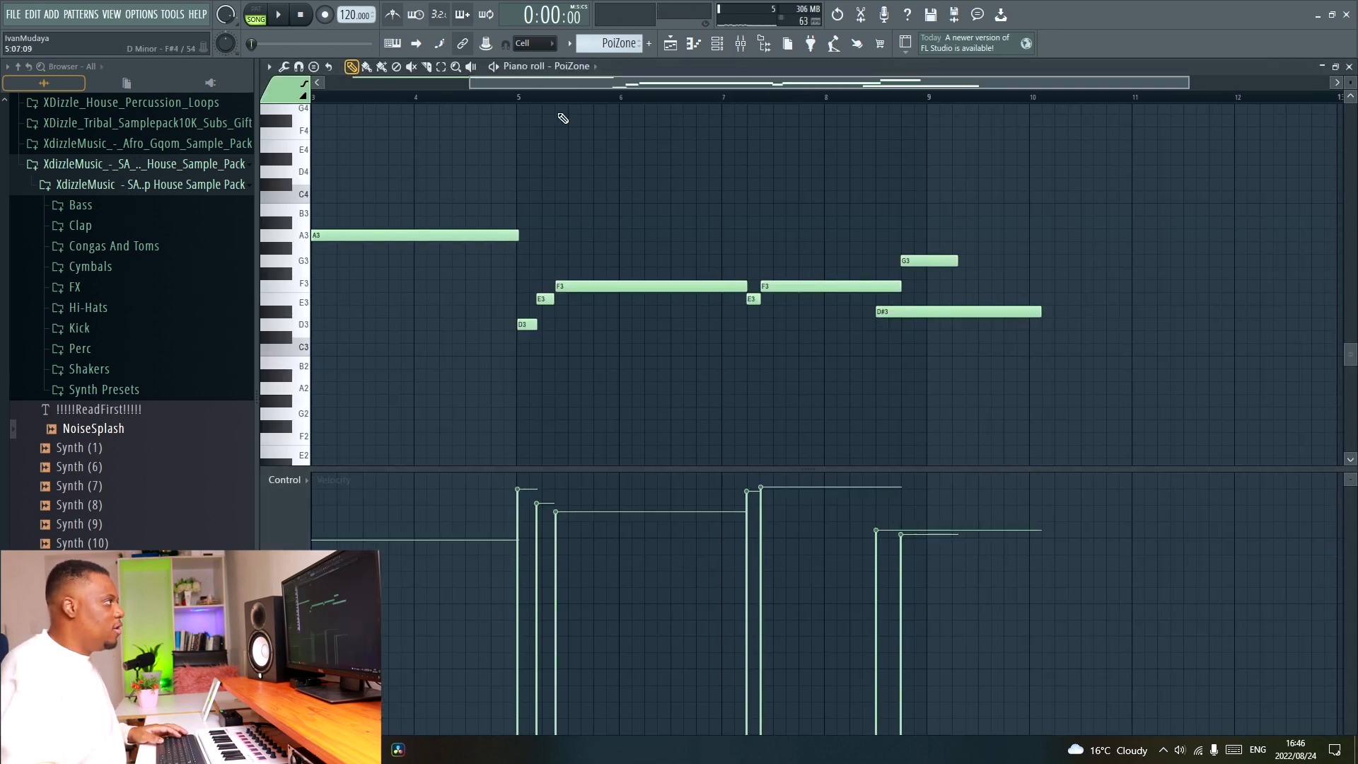
pyautogui.scroll(-3, 581, 105)
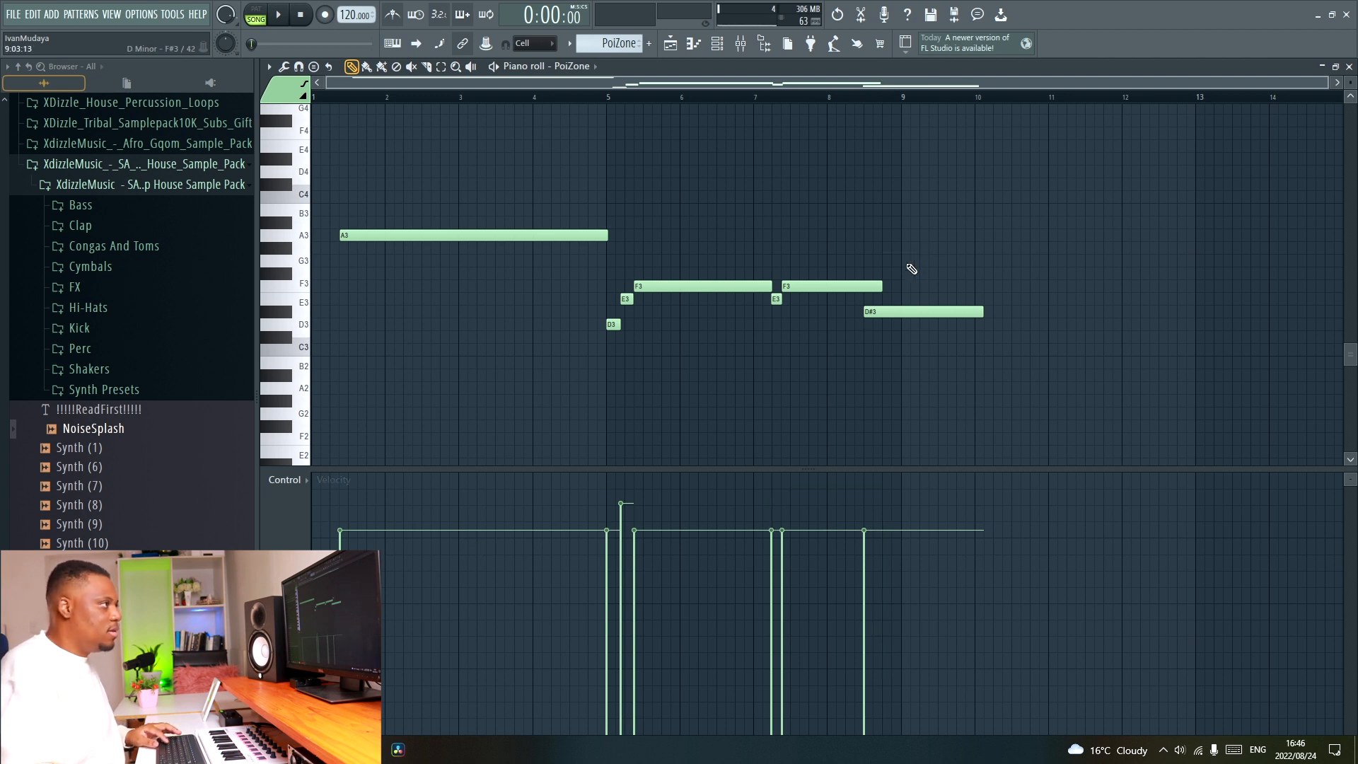
pyautogui.press('space')
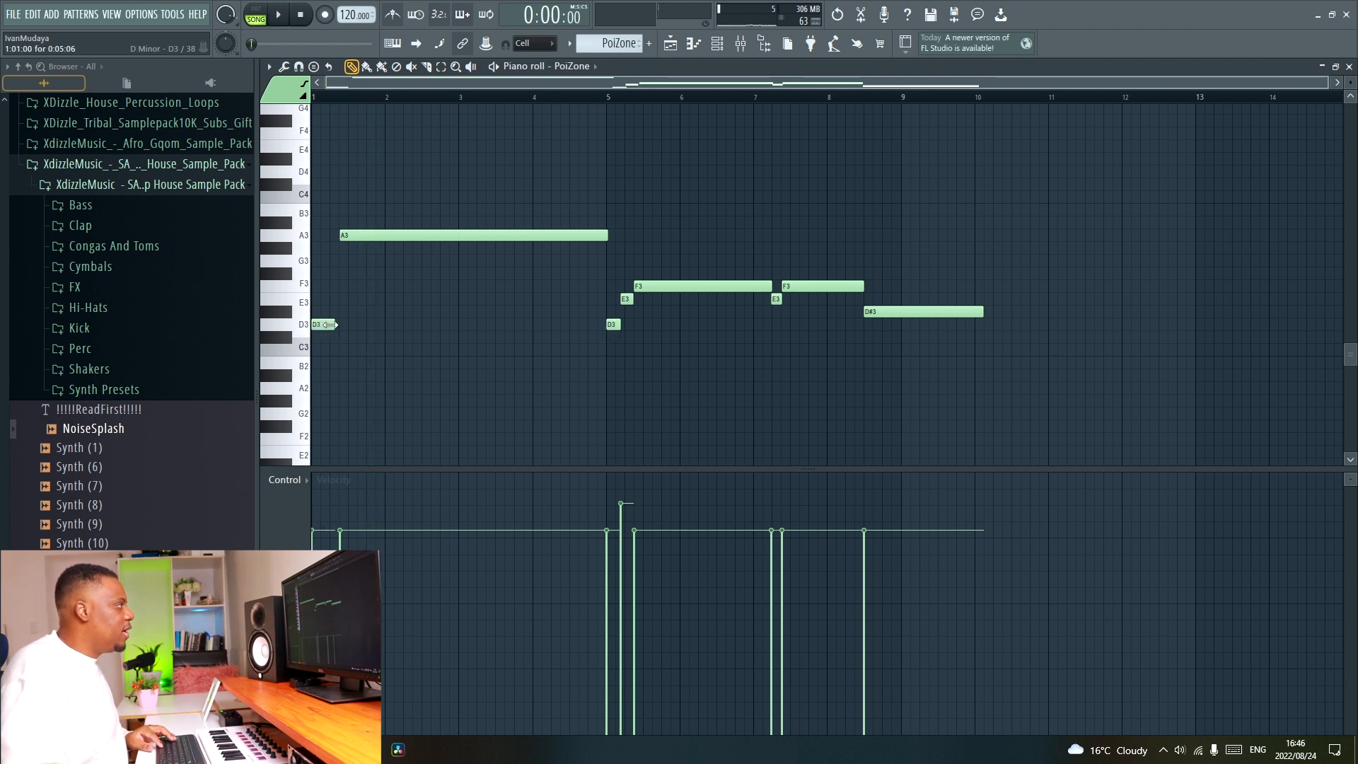
# Lengthen the opening D3 note to slightly overlap the start of the A3 note and play back the line.
pyautogui.press('space')
pyautogui.scroll(3, 384, 372)
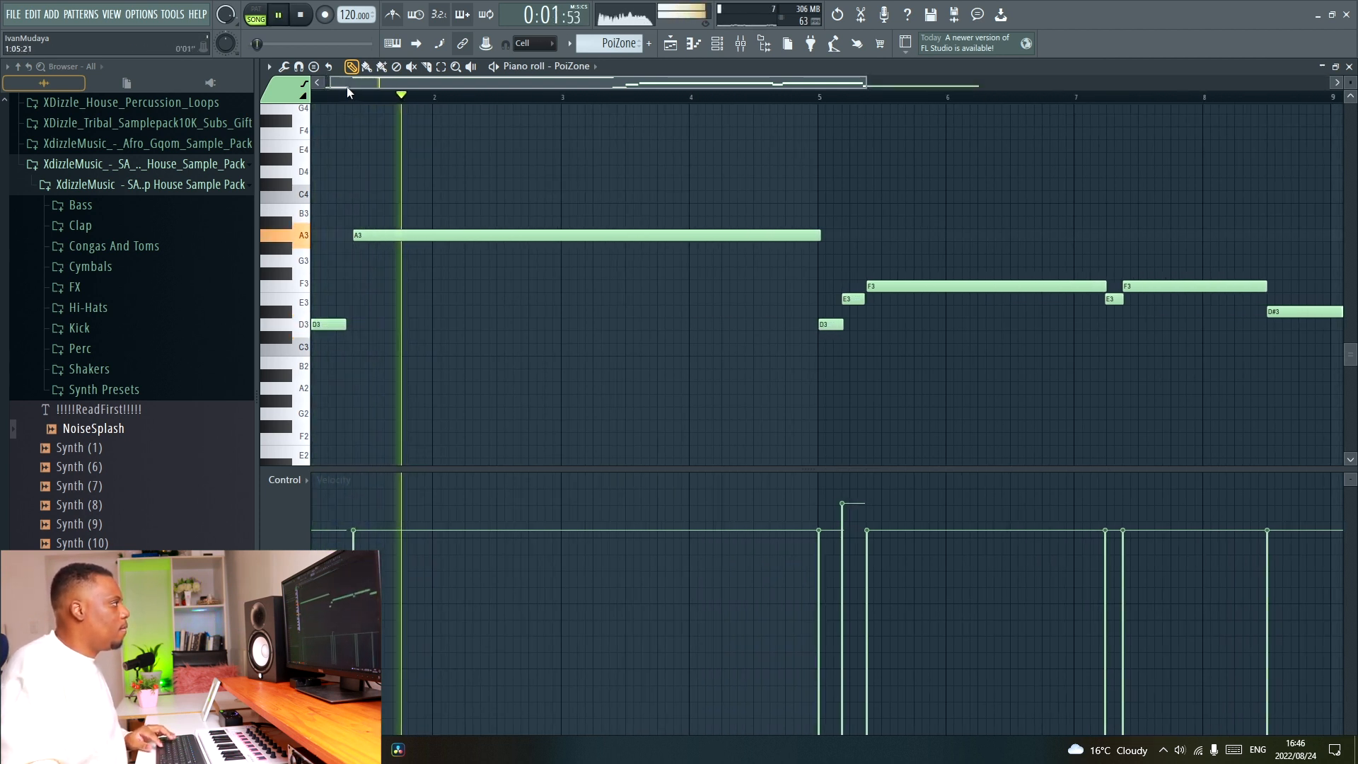
pyautogui.press('space')
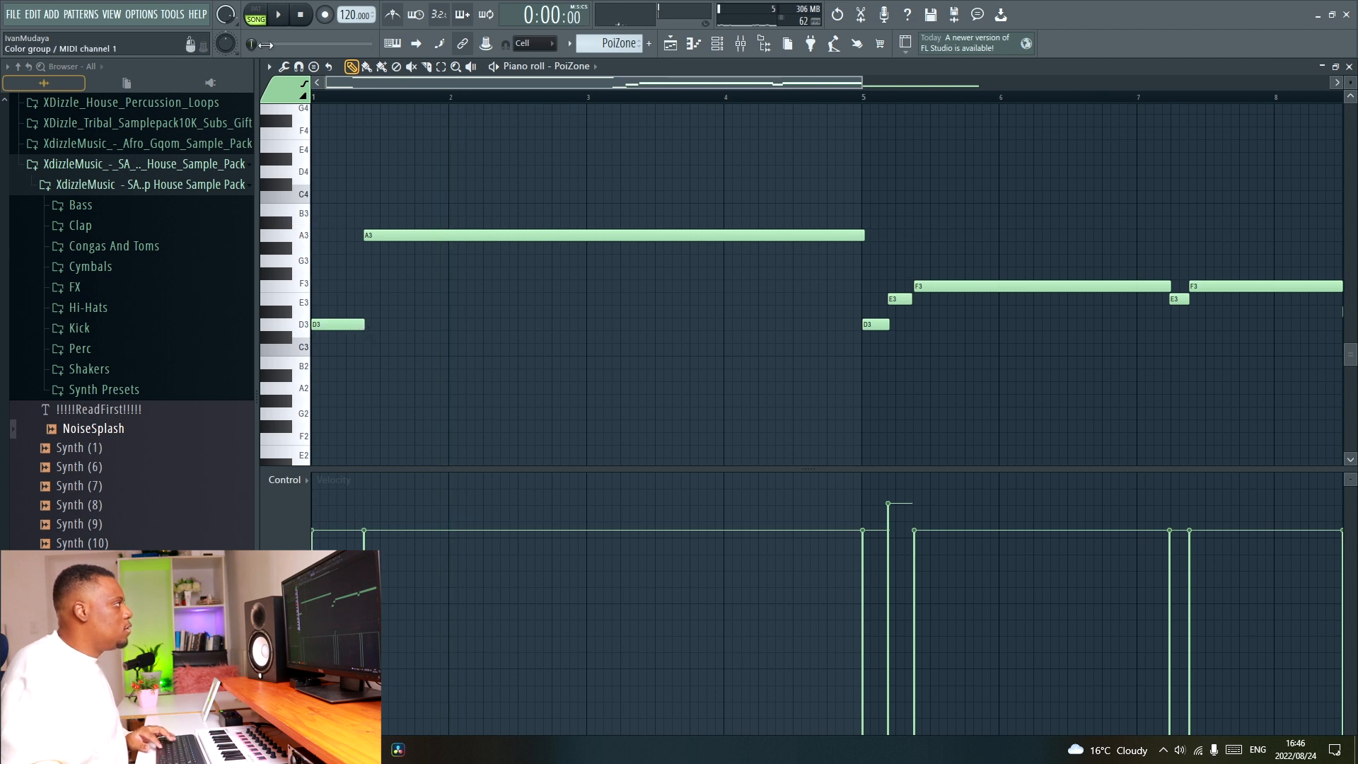
pyautogui.scroll(2, 331, 99)
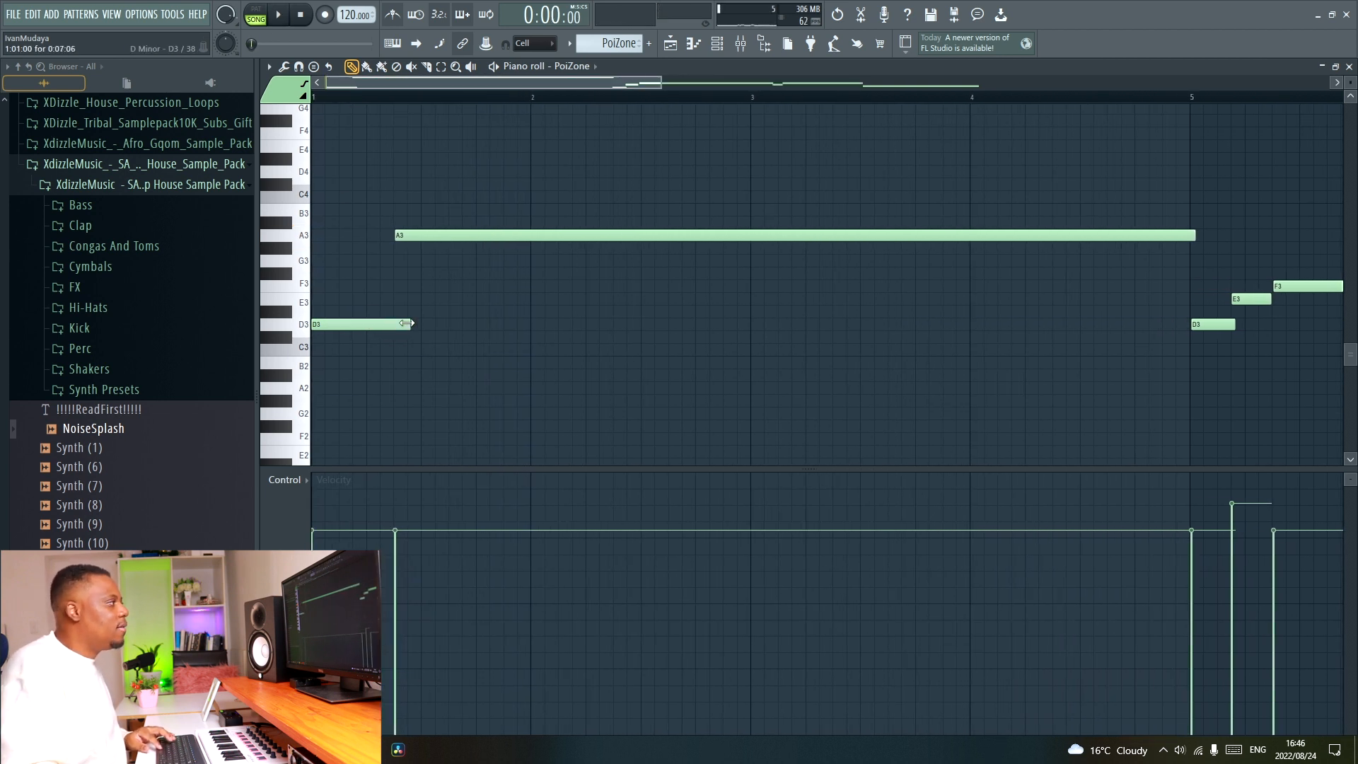
pyautogui.press('space')
pyautogui.scroll(-1, 427, 105)
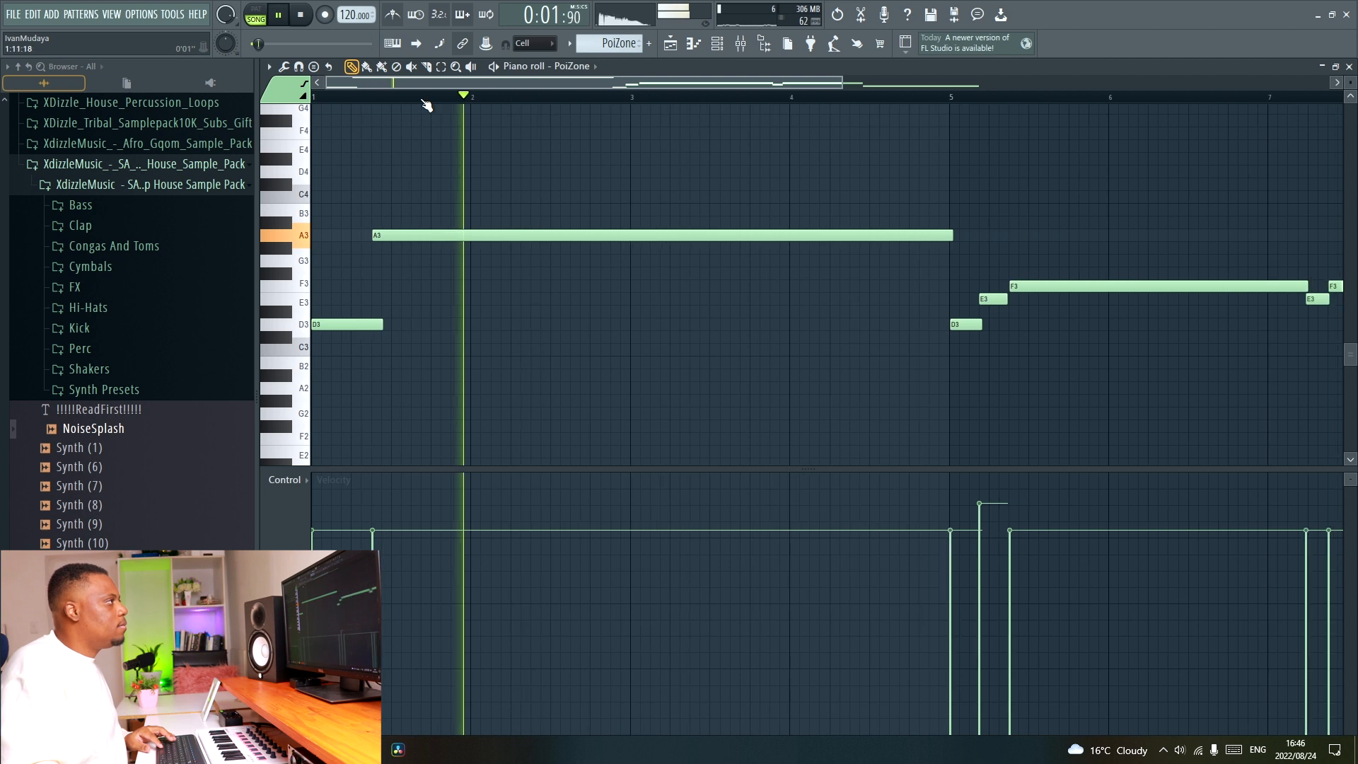
pyautogui.scroll(-2, 427, 105)
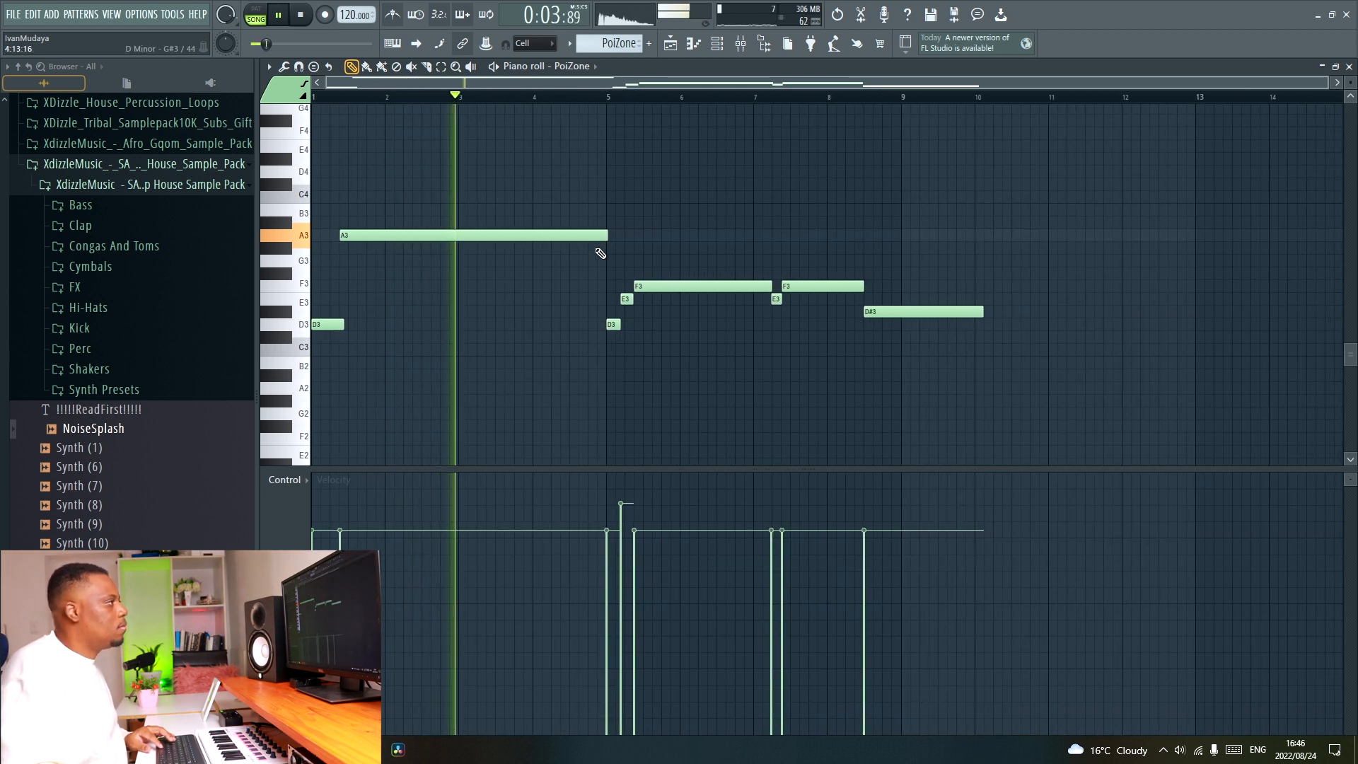
# Quantize the PoiZone notes, level their velocities and close the piano roll.
pyautogui.hotkey('alt', 'q')
pyautogui.press('Return')
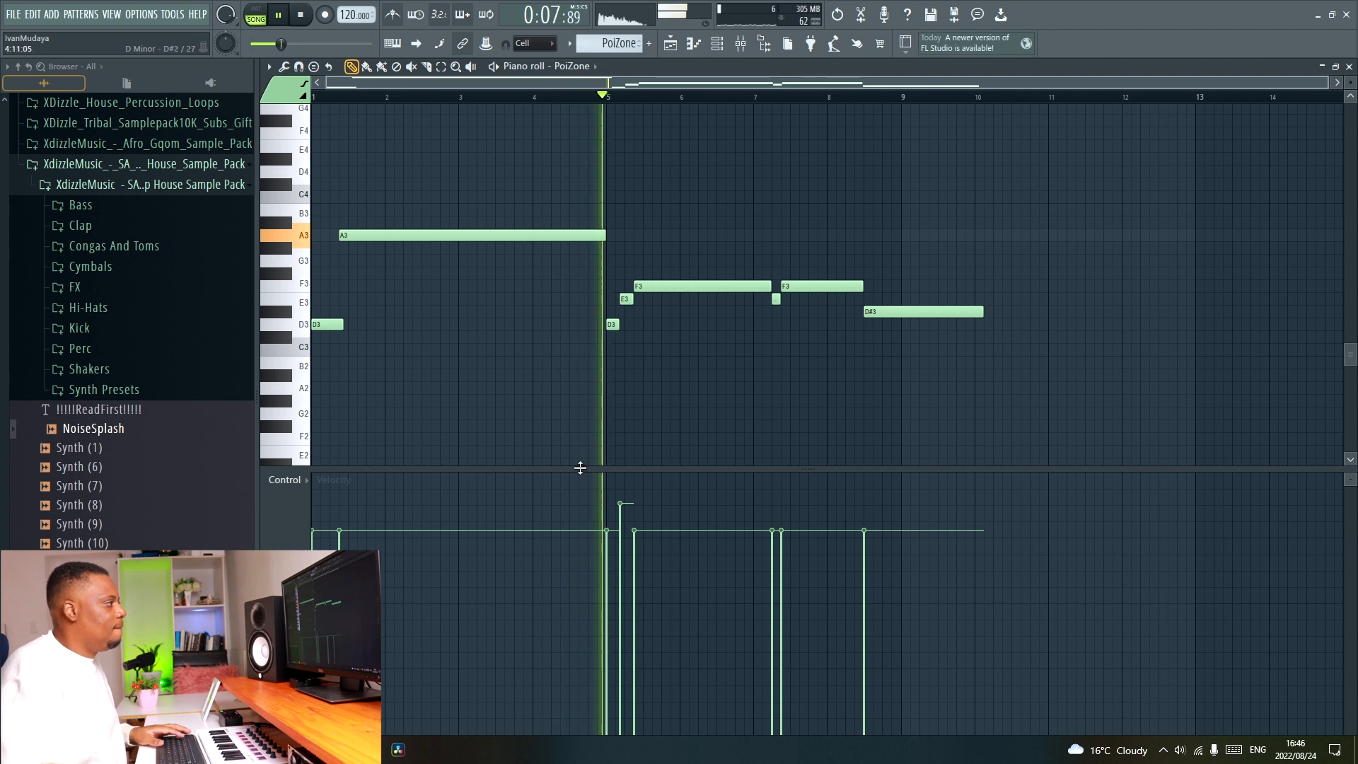
pyautogui.moveTo(319, 531); pyautogui.dragTo(626, 529)
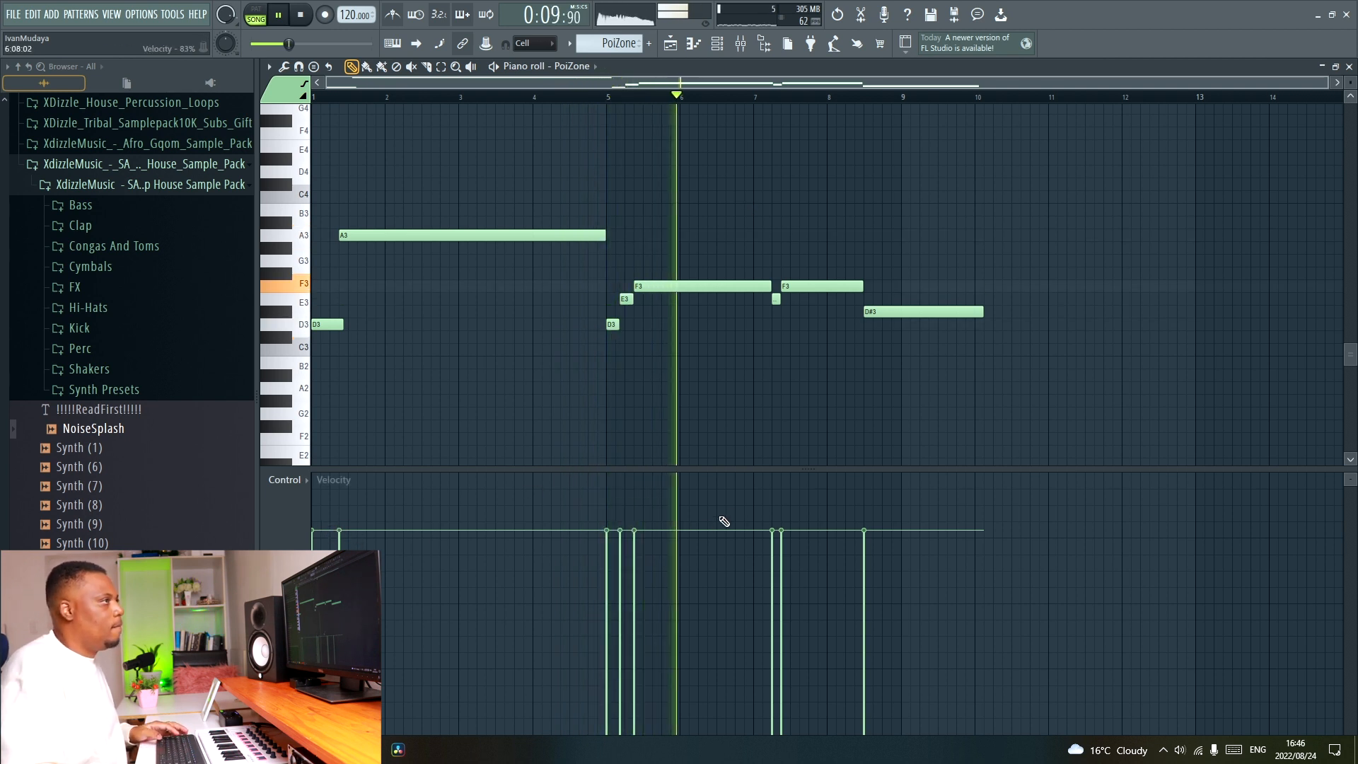
pyautogui.click(1349, 66)
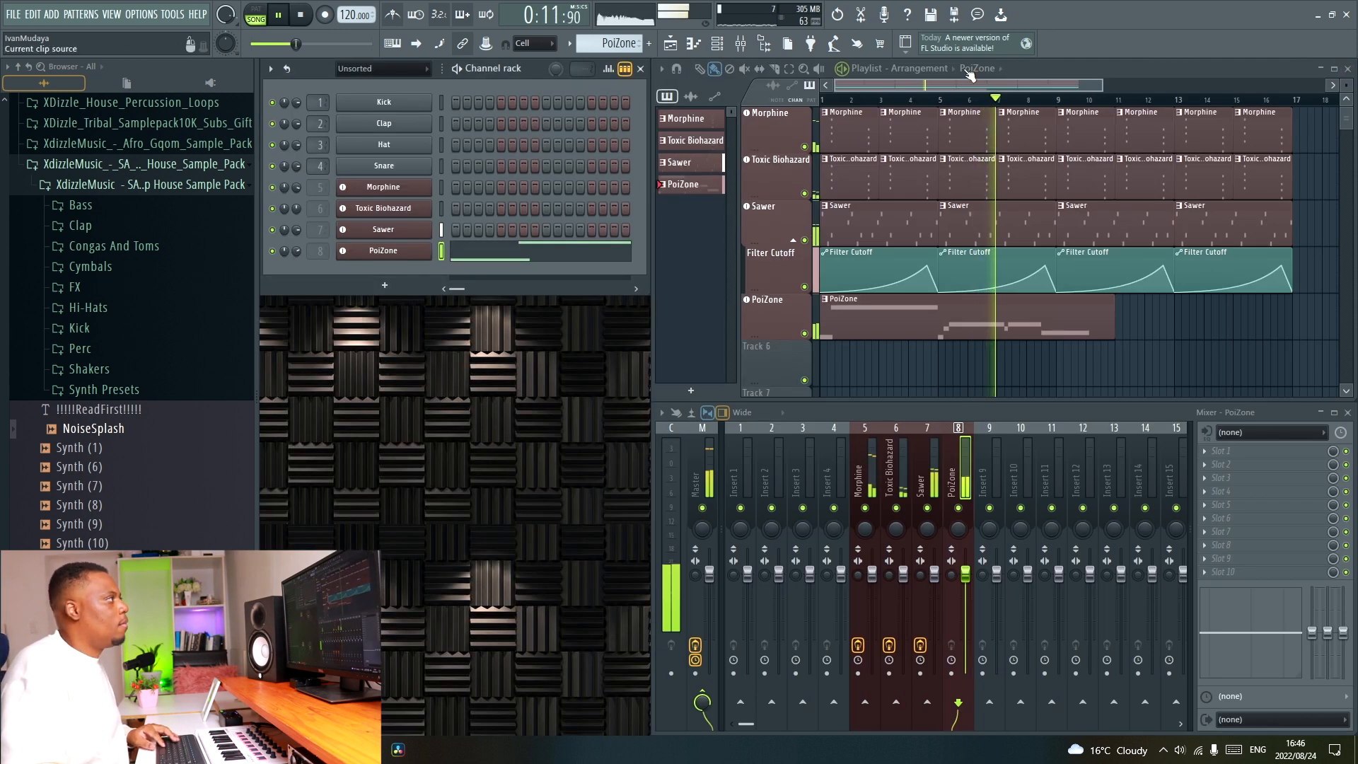
# Replace the final D#3 note of the PoiZone line with an F3 note ending at bar 9.
pyautogui.doubleClick(1023, 309)
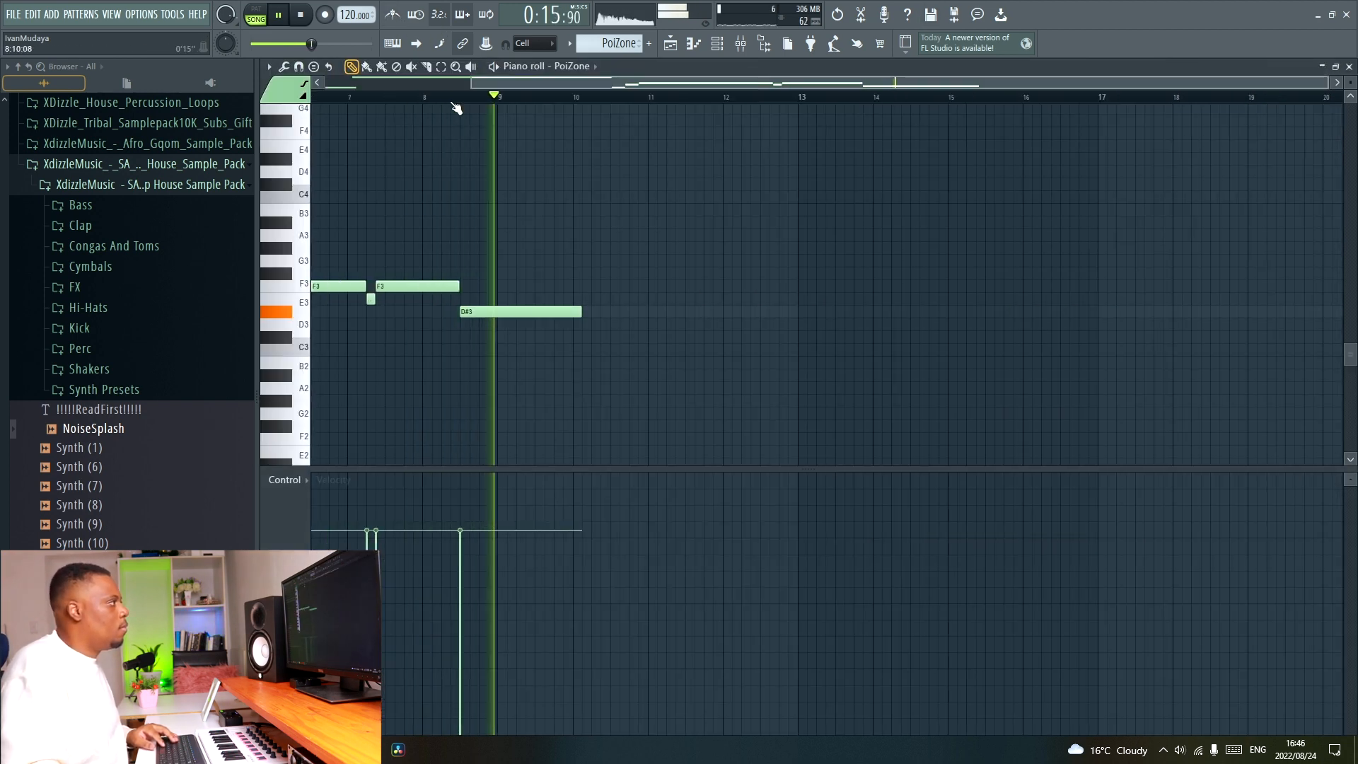
pyautogui.press('space')
pyautogui.hotkey('ctrl', 's')
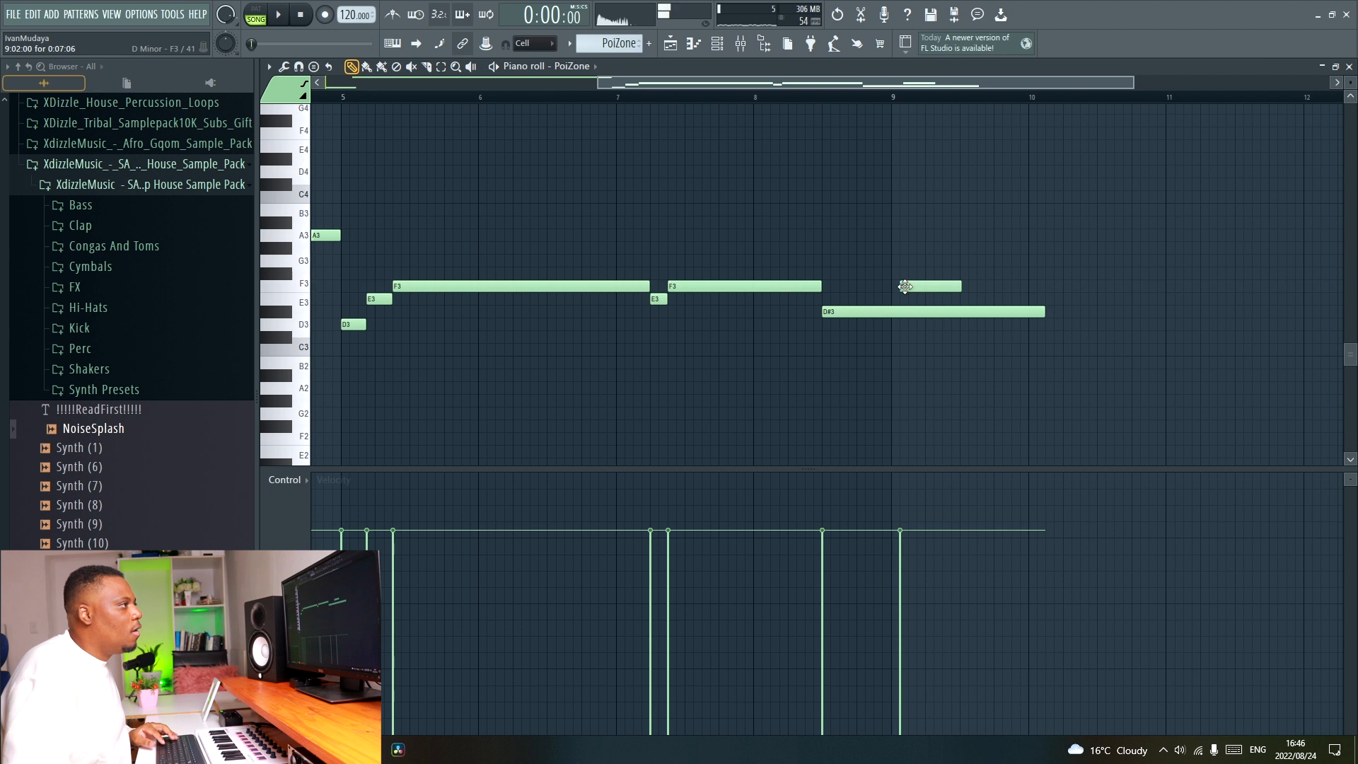
pyautogui.moveTo(905, 312); pyautogui.dragTo(903, 282)
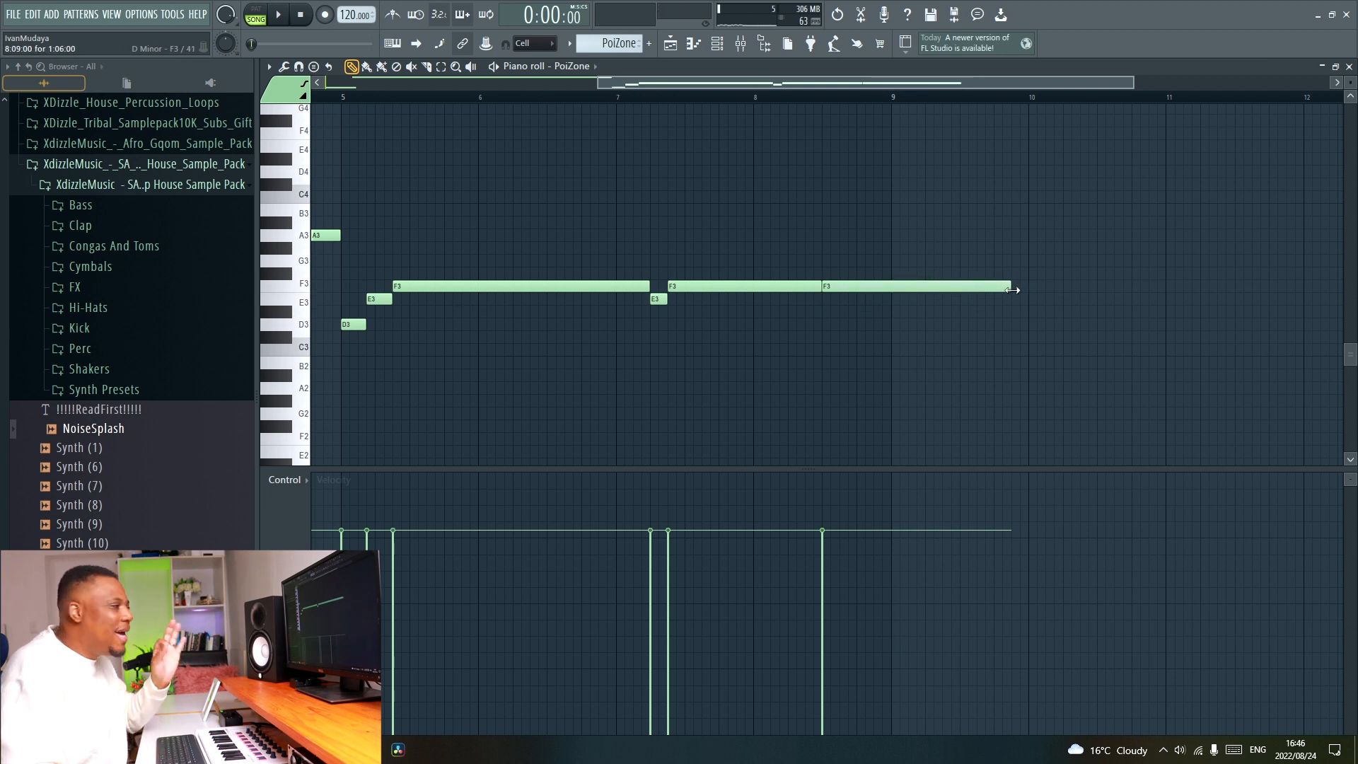
pyautogui.scroll(-3, 859, 89)
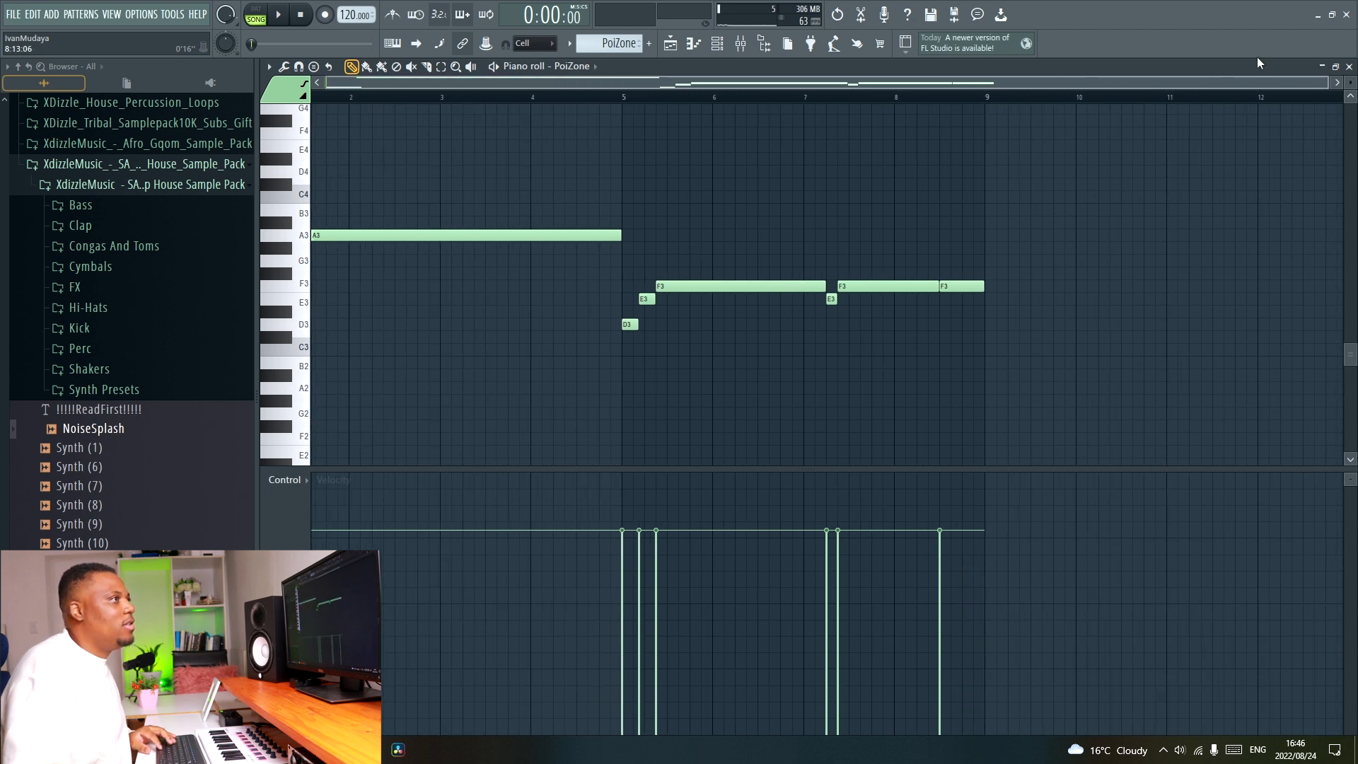
# Close the piano roll and duplicate the PoiZone clip to start at bar 9.
pyautogui.click(1349, 66)
pyautogui.click(1014, 324)
pyautogui.hotkey('ctrl', 'b')
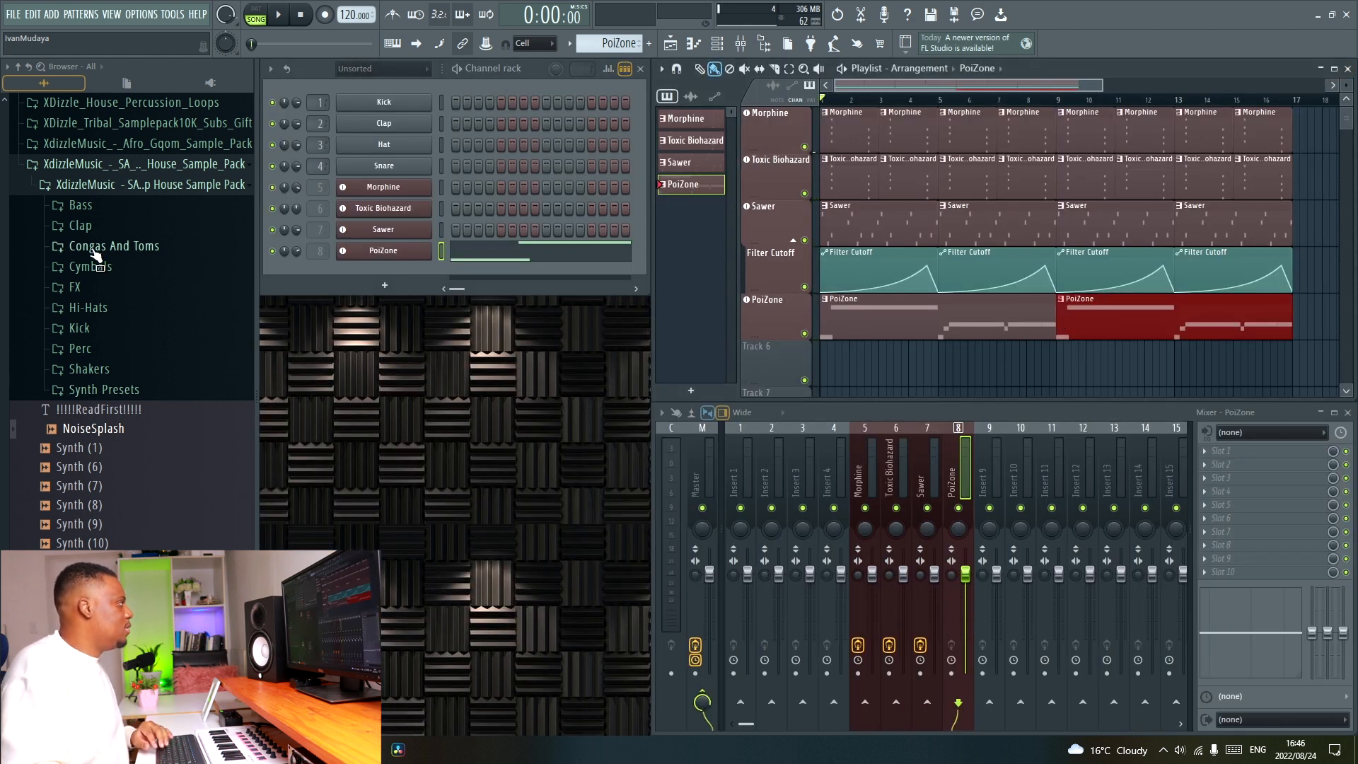
# Open the sample pack's Kick folder and name the empty track below PoiZone with the preset name Kick.
pyautogui.click(99, 330)
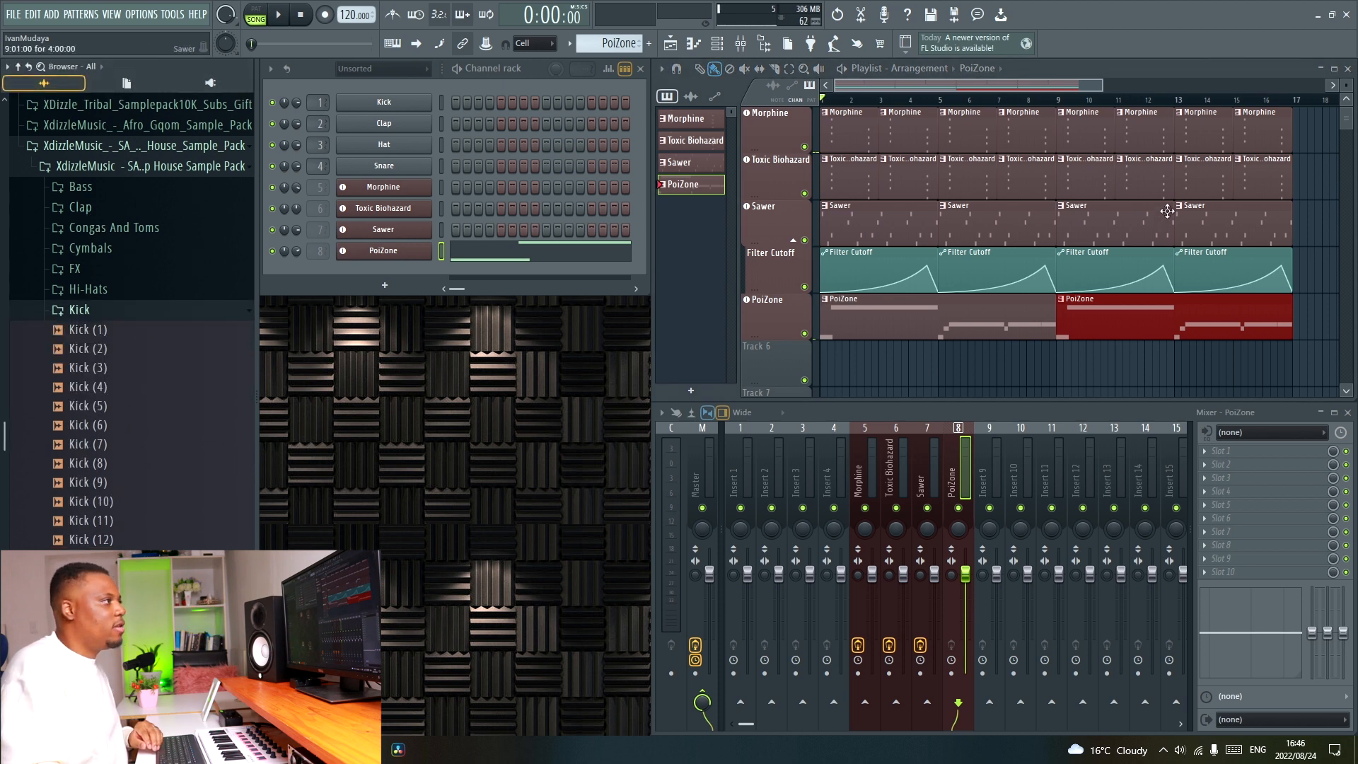
pyautogui.scroll(-3, 1166, 212)
pyautogui.rightClick(773, 203)
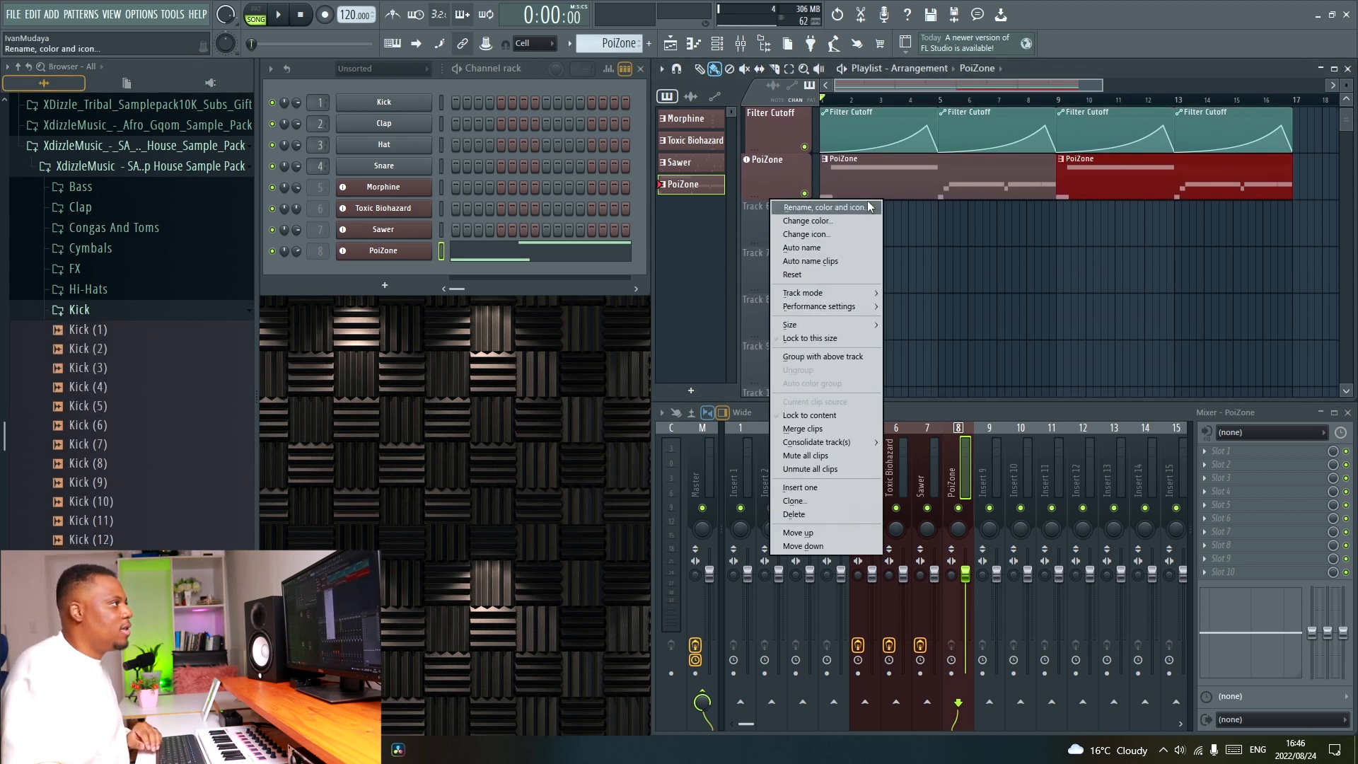
pyautogui.click(825, 207)
pyautogui.click(699, 209)
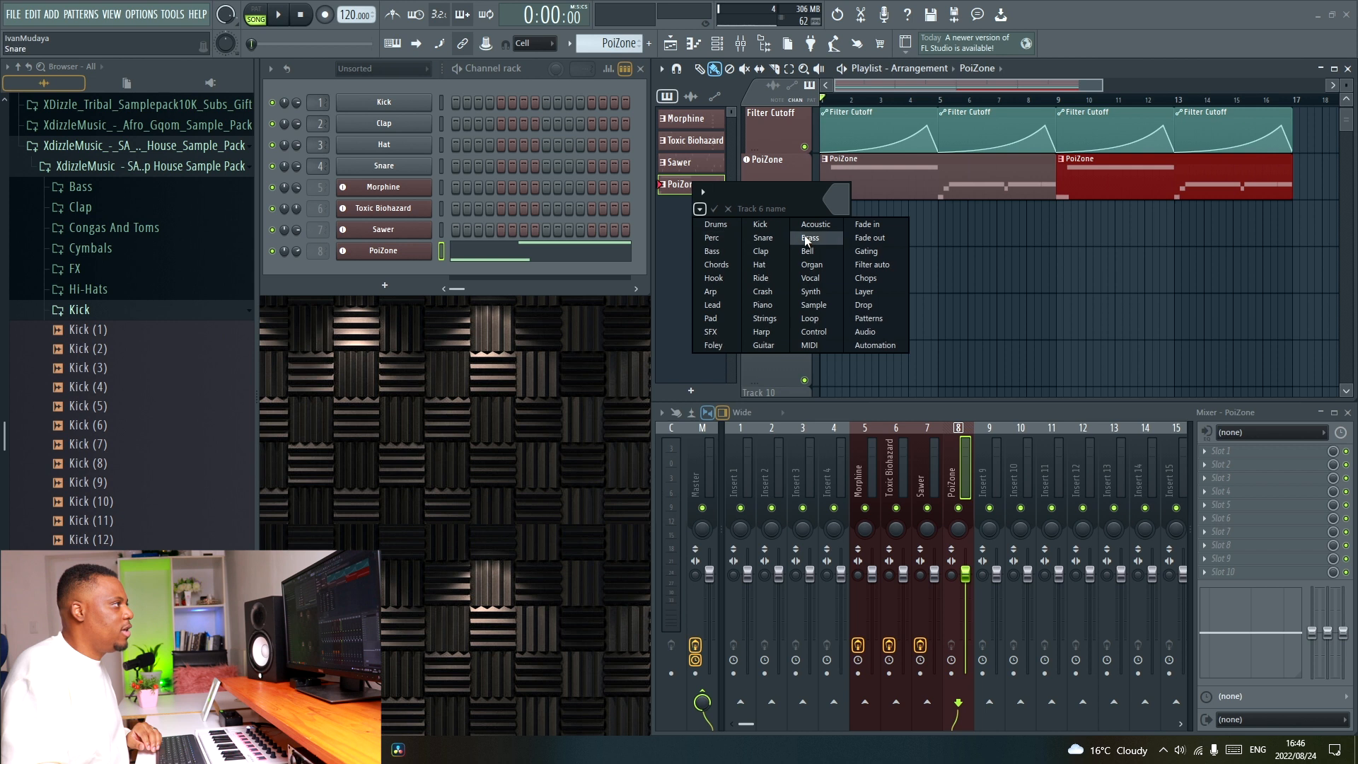
pyautogui.click(772, 227)
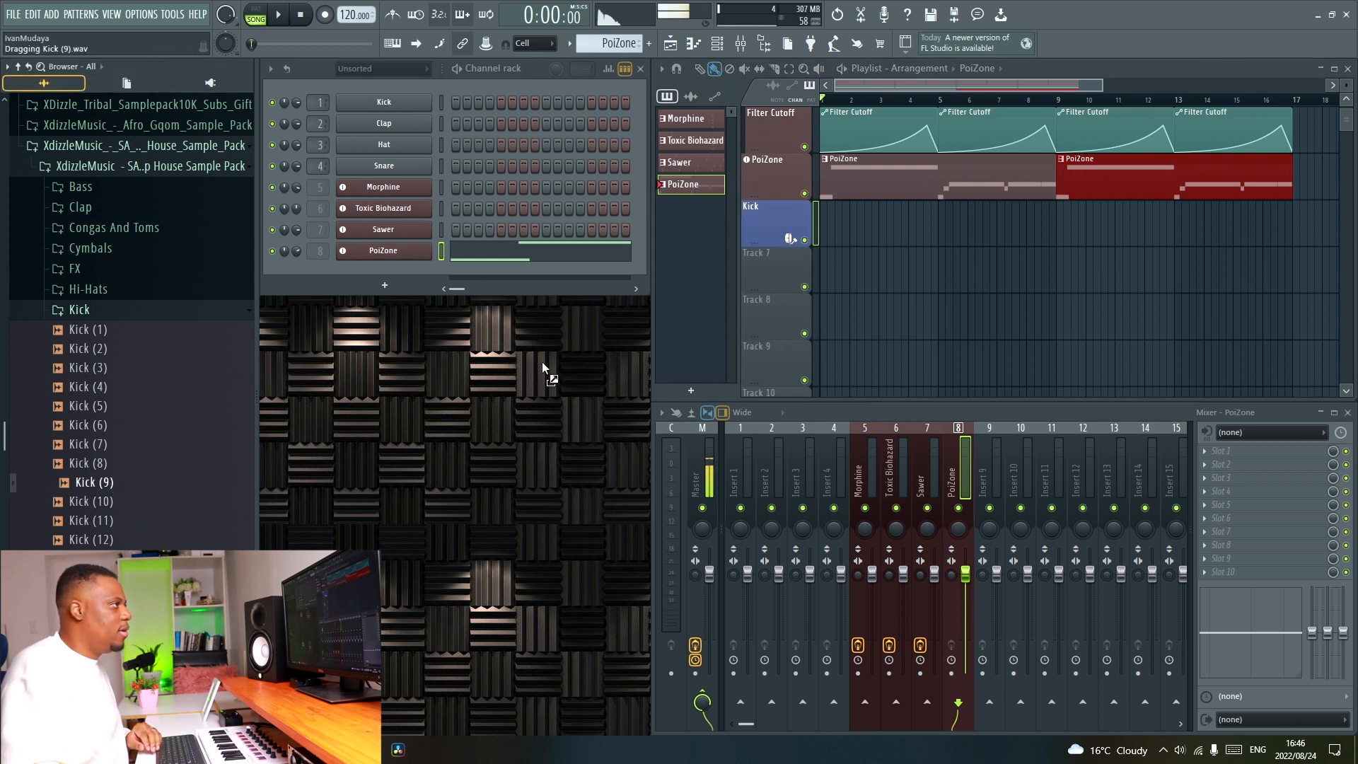
# Fill the Kick track with the Kick (9) sample from bar 1 to bar 17 and play the arrangement.
pyautogui.moveTo(844, 206); pyautogui.dragTo(829, 219)
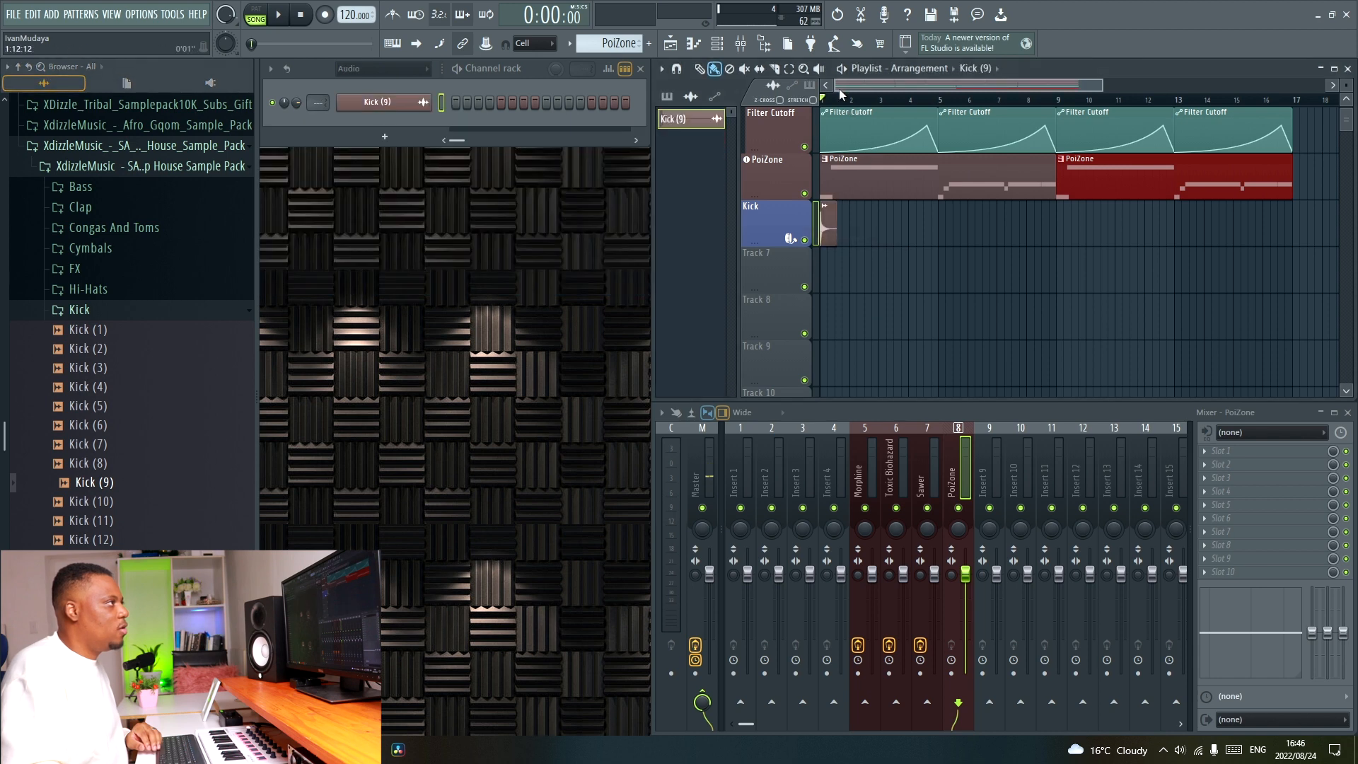
pyautogui.scroll(2, 855, 87)
pyautogui.press('space')
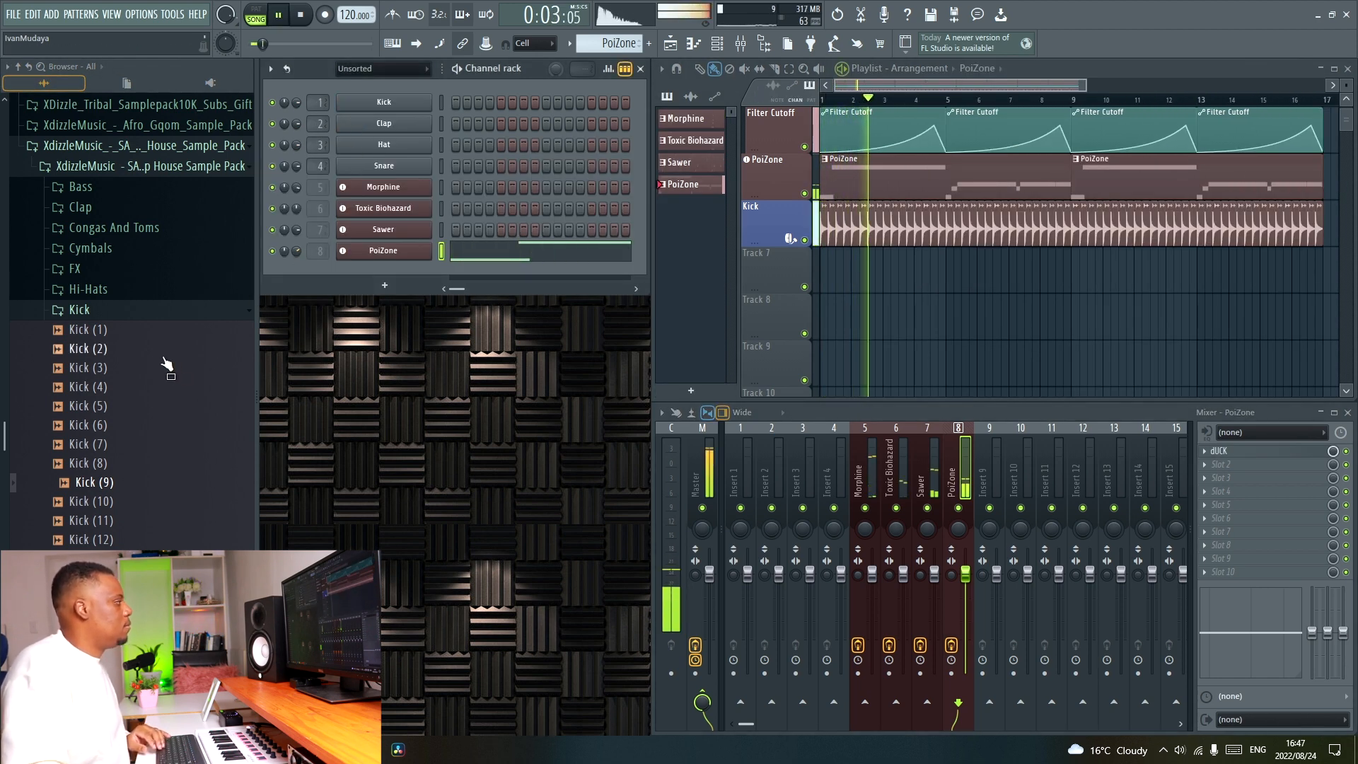
pyautogui.scroll(-2, 919, 102)
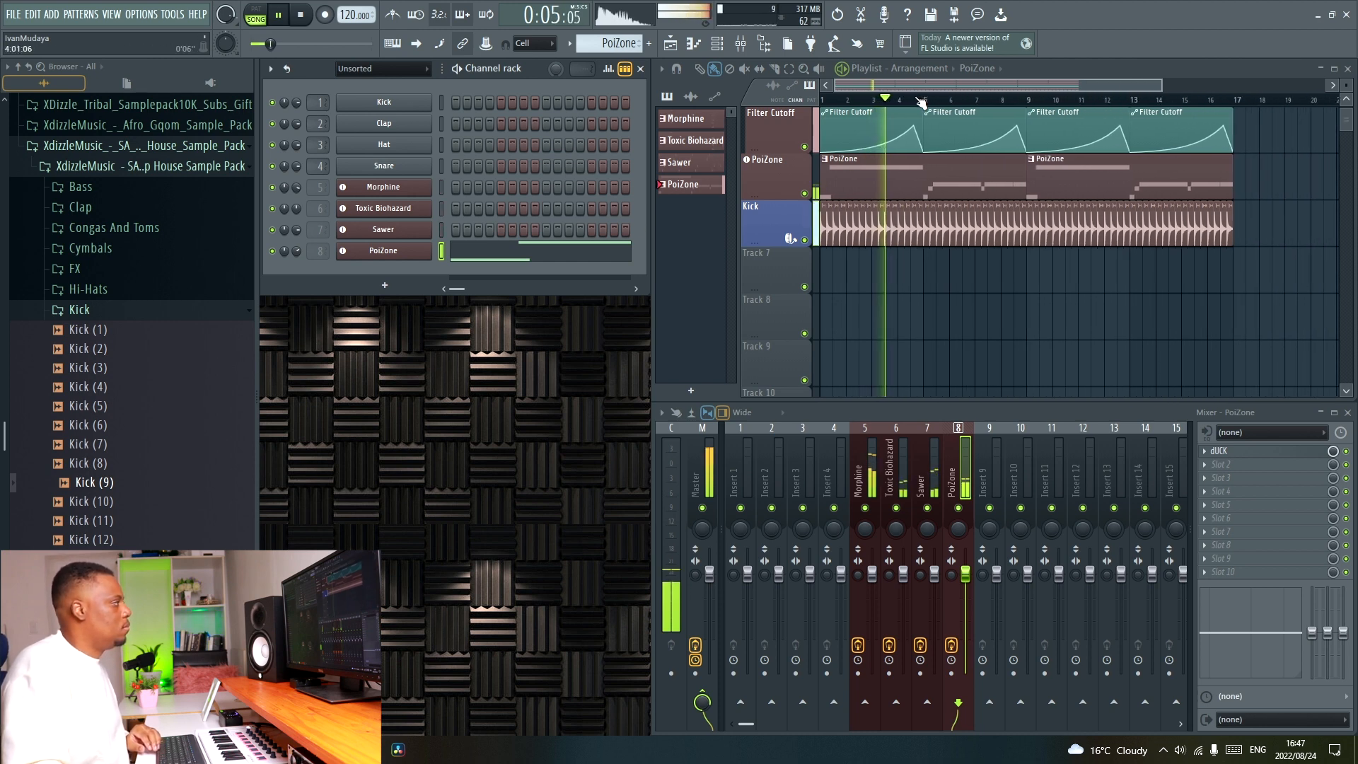
# Fill a Kick 2 track with the Kick (35) sample from bar 1 to bar 17 and open the mixer to route it to track 9.
pyautogui.scroll(-3, 126, 428)
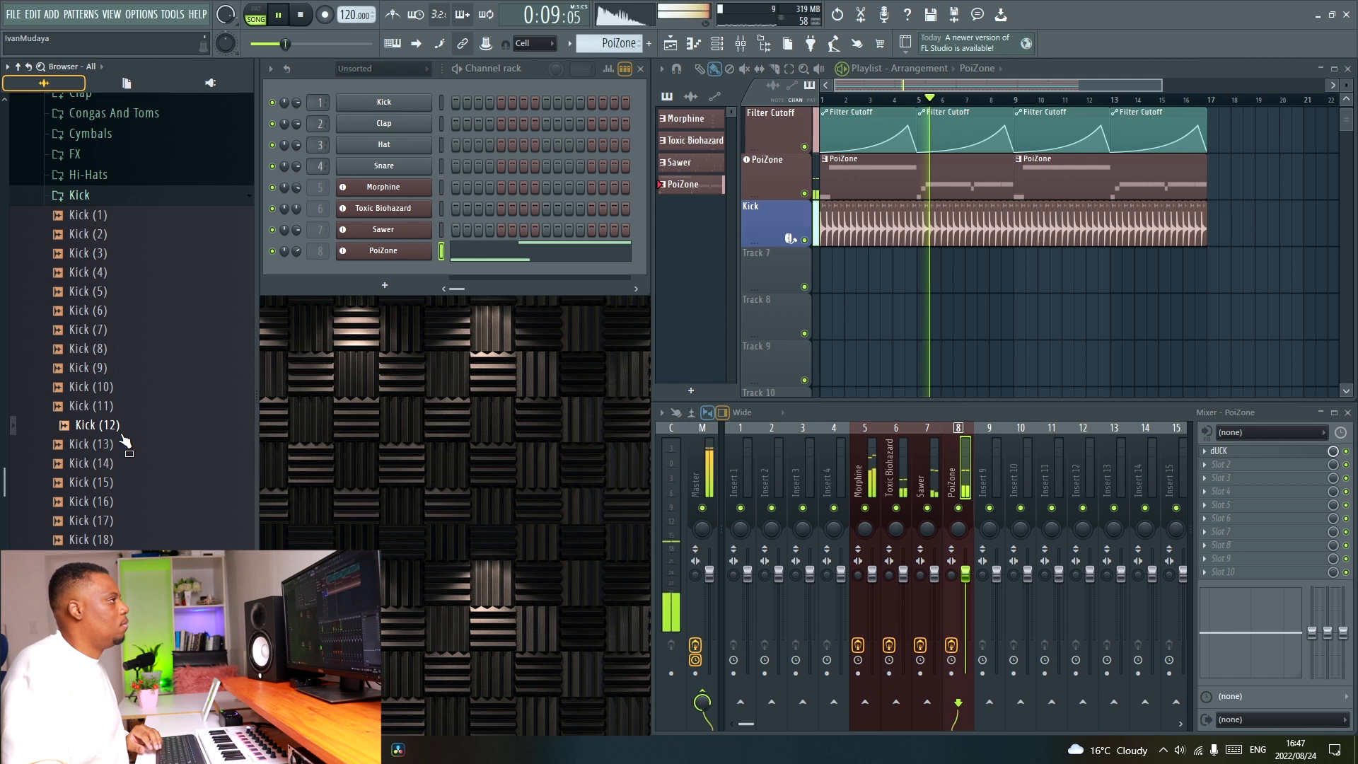
pyautogui.doubleClick(1086, 70)
pyautogui.scroll(2, 560, 98)
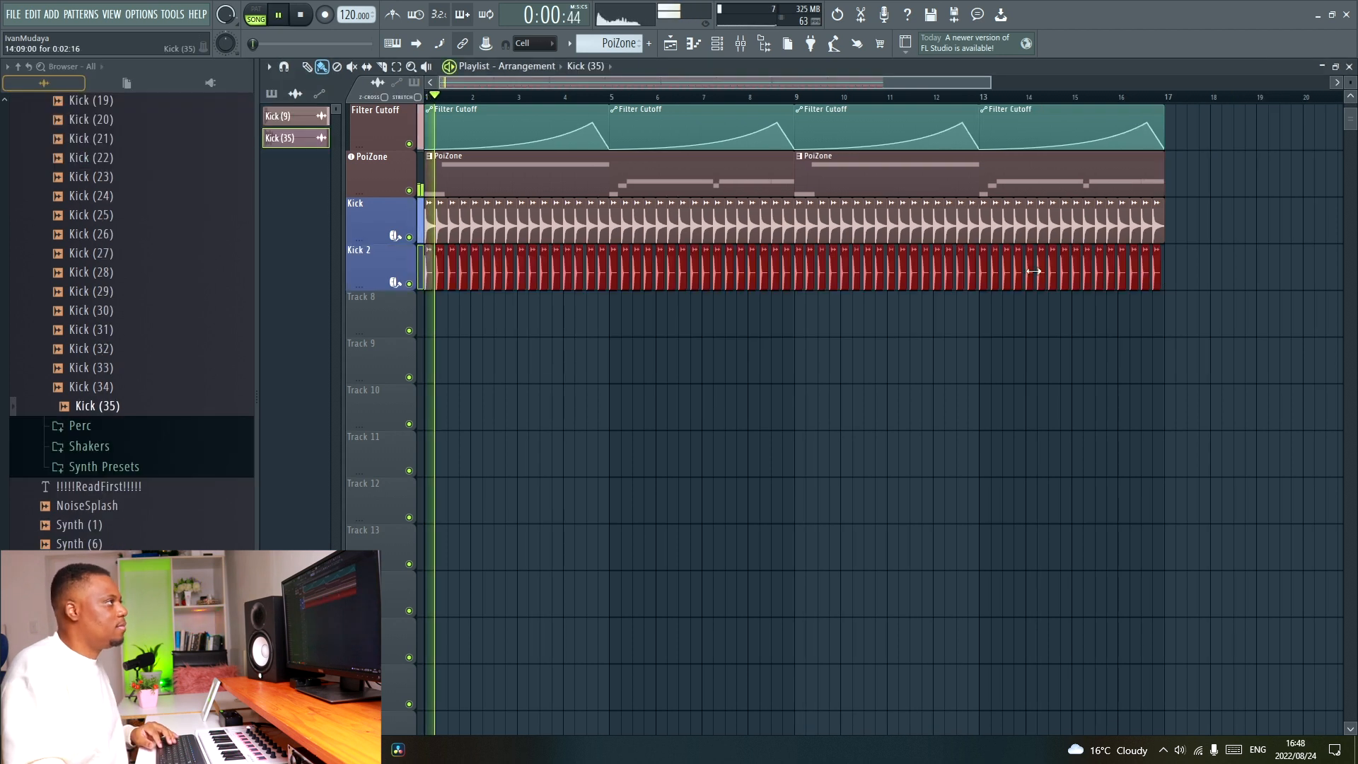
pyautogui.press('F9')
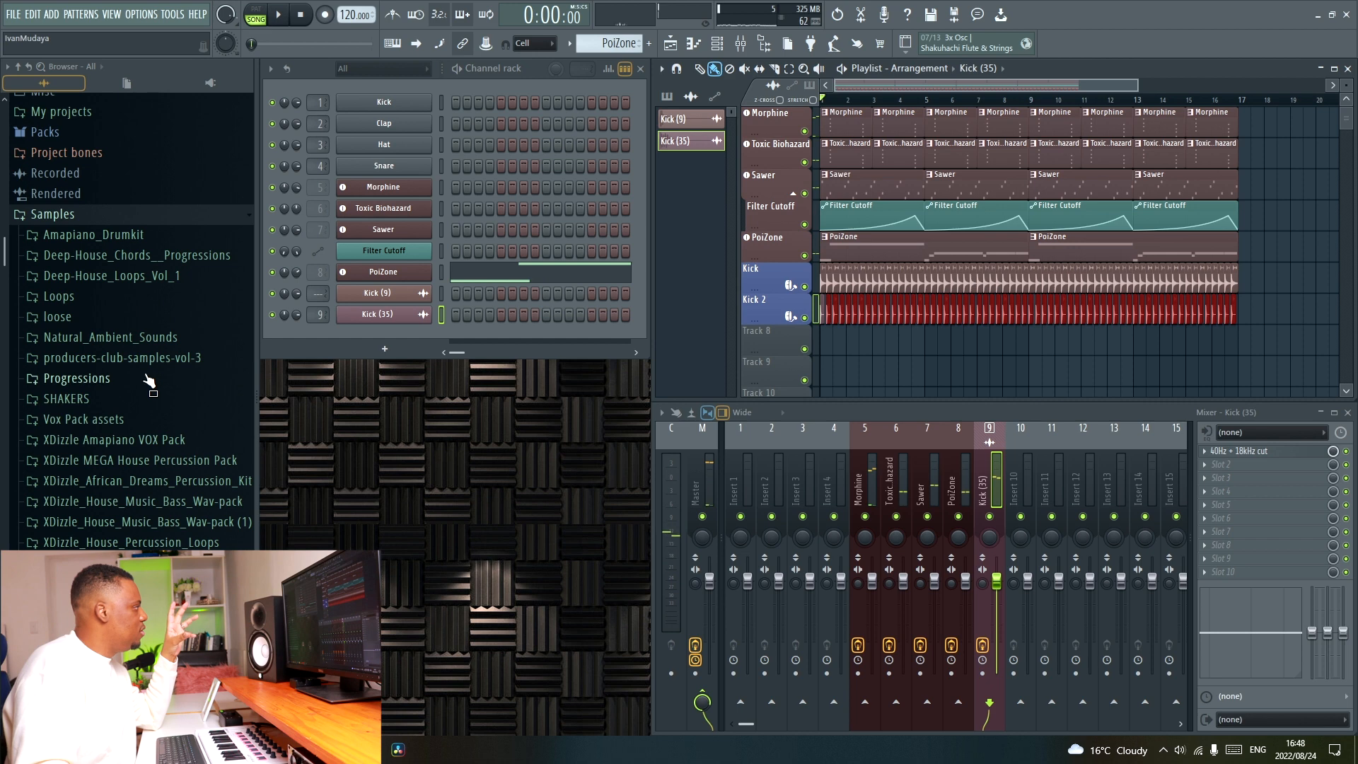
# Add the EQ-A055 03 Conga 130 and EQ-A059 01 Cn-Tm 120 loops from Deep-House_Loops_Vol_1 to Tracks 8 and 9, repeated up to bar 17.
pyautogui.click(163, 277)
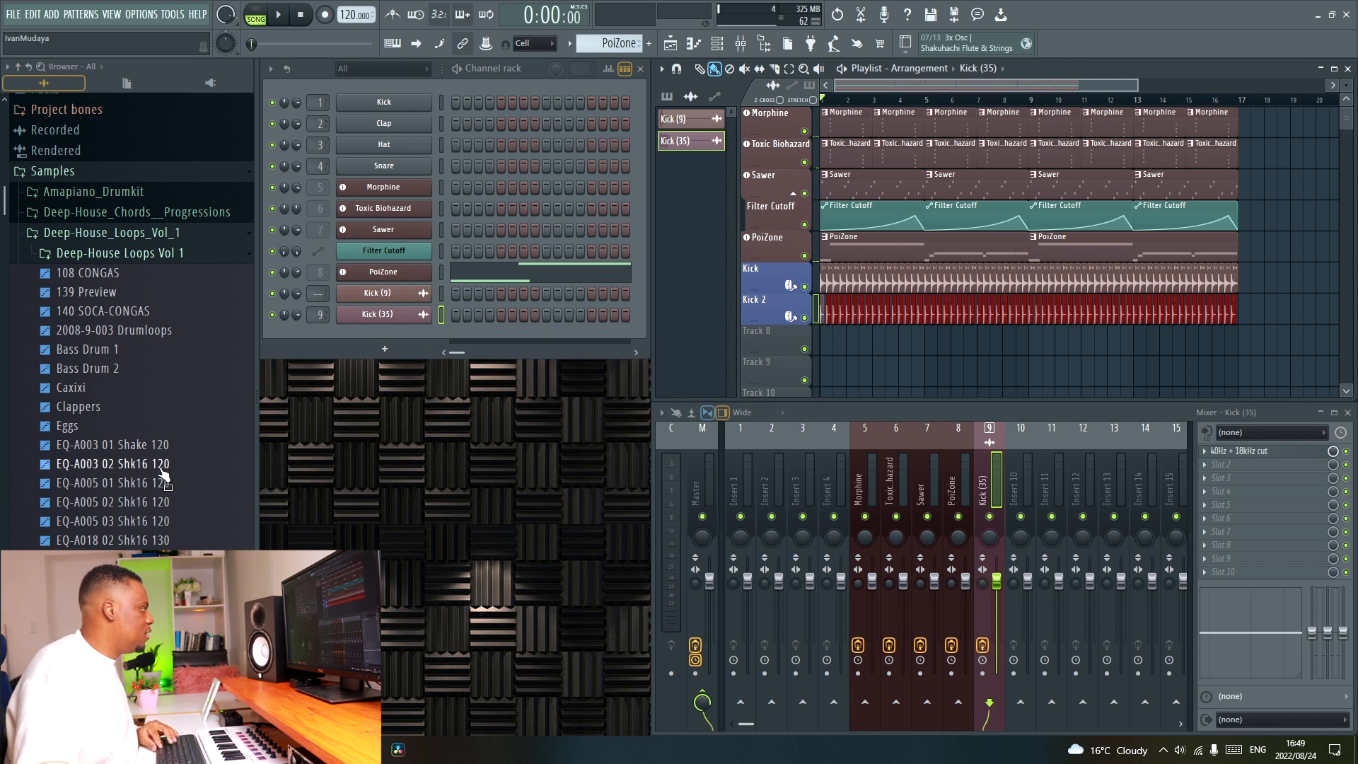
pyautogui.scroll(-4, 164, 508)
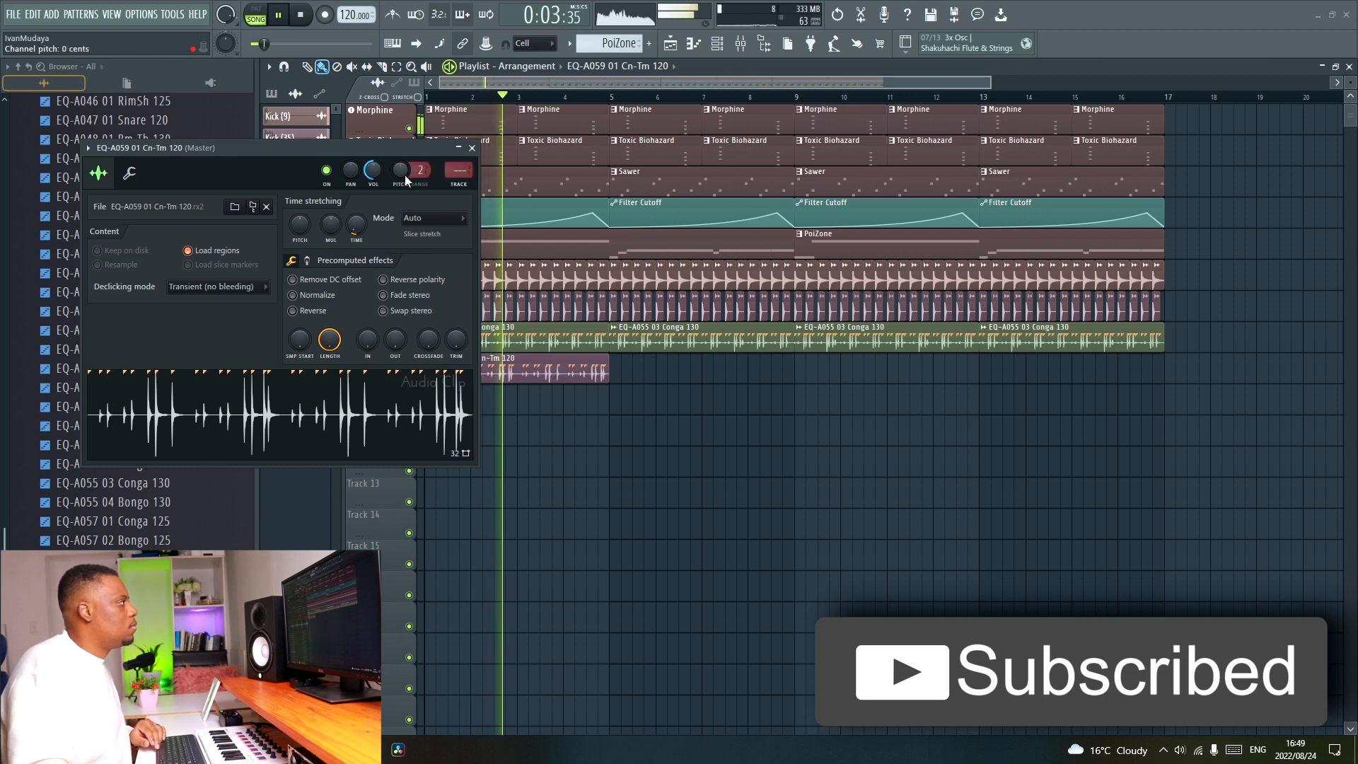
pyautogui.click(471, 147)
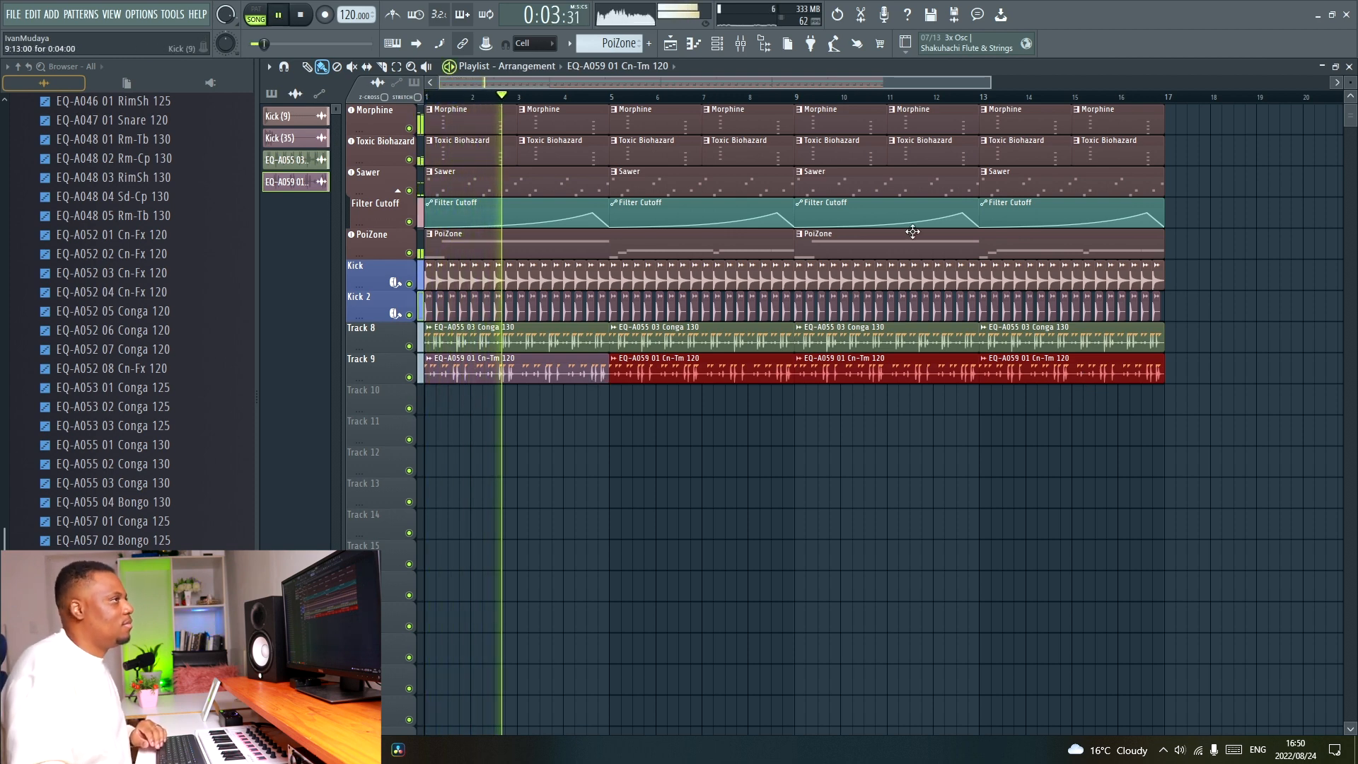
# Place the EQ-A005 01 Shk16 120 shaker loop on Track 10, set its channel volume to about 28% and route it to mixer track 11.
pyautogui.moveTo(162, 369); pyautogui.dragTo(501, 402)
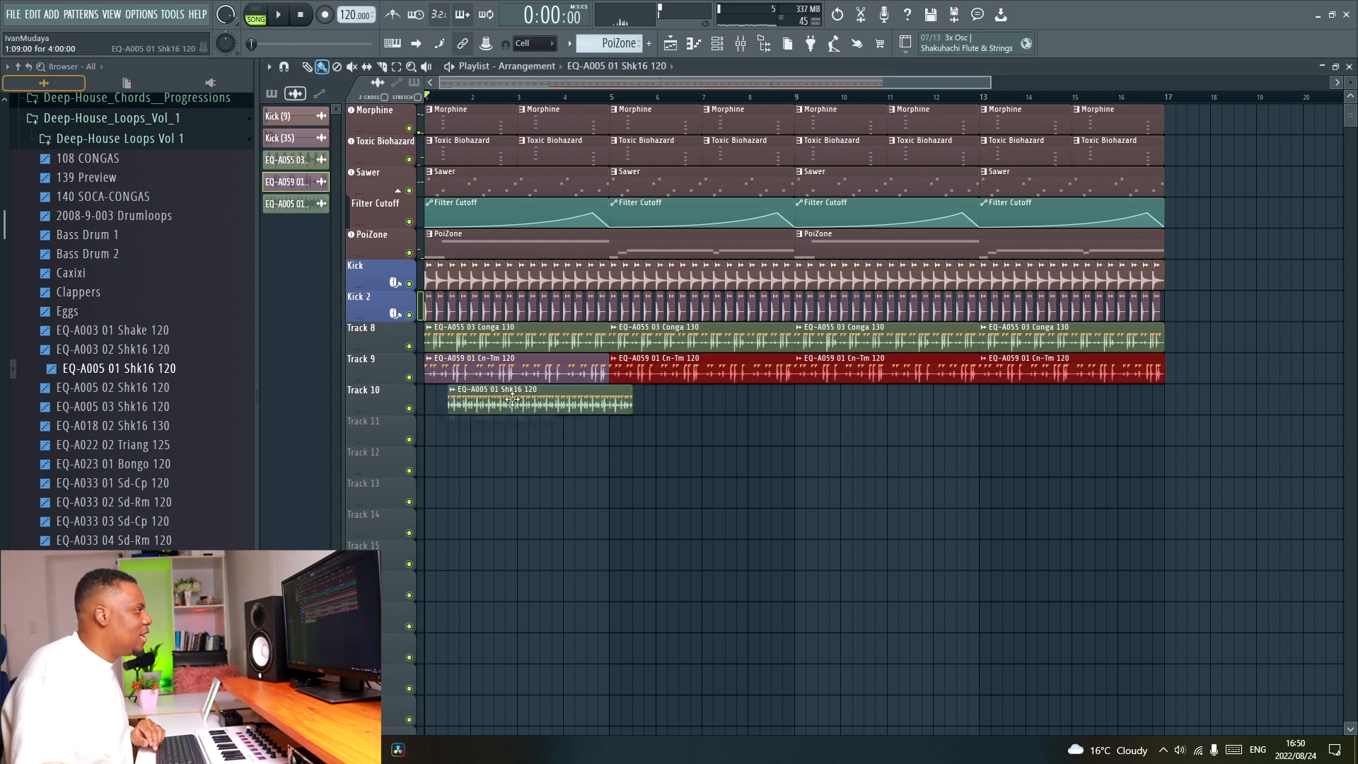
pyautogui.doubleClick(539, 404)
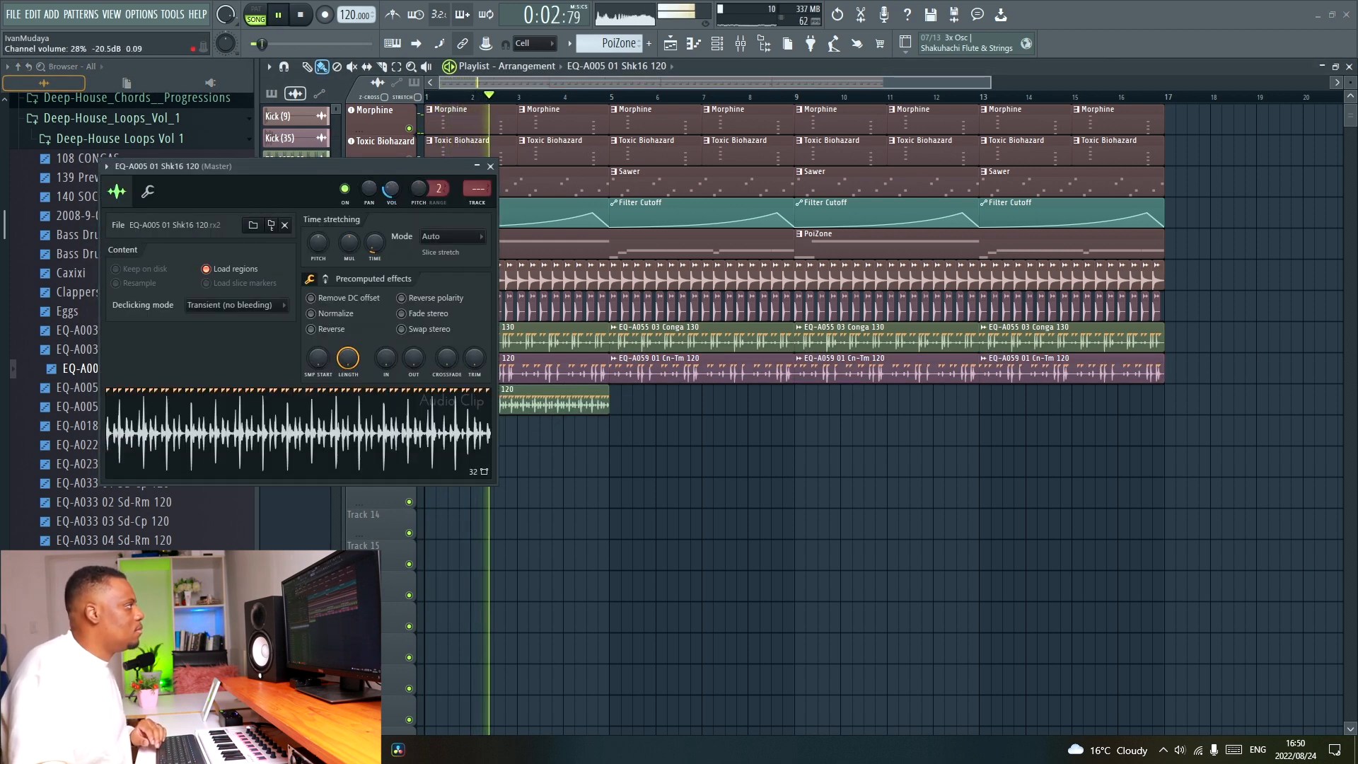
pyautogui.press('space')
pyautogui.hotkey('ctrl', 'l')
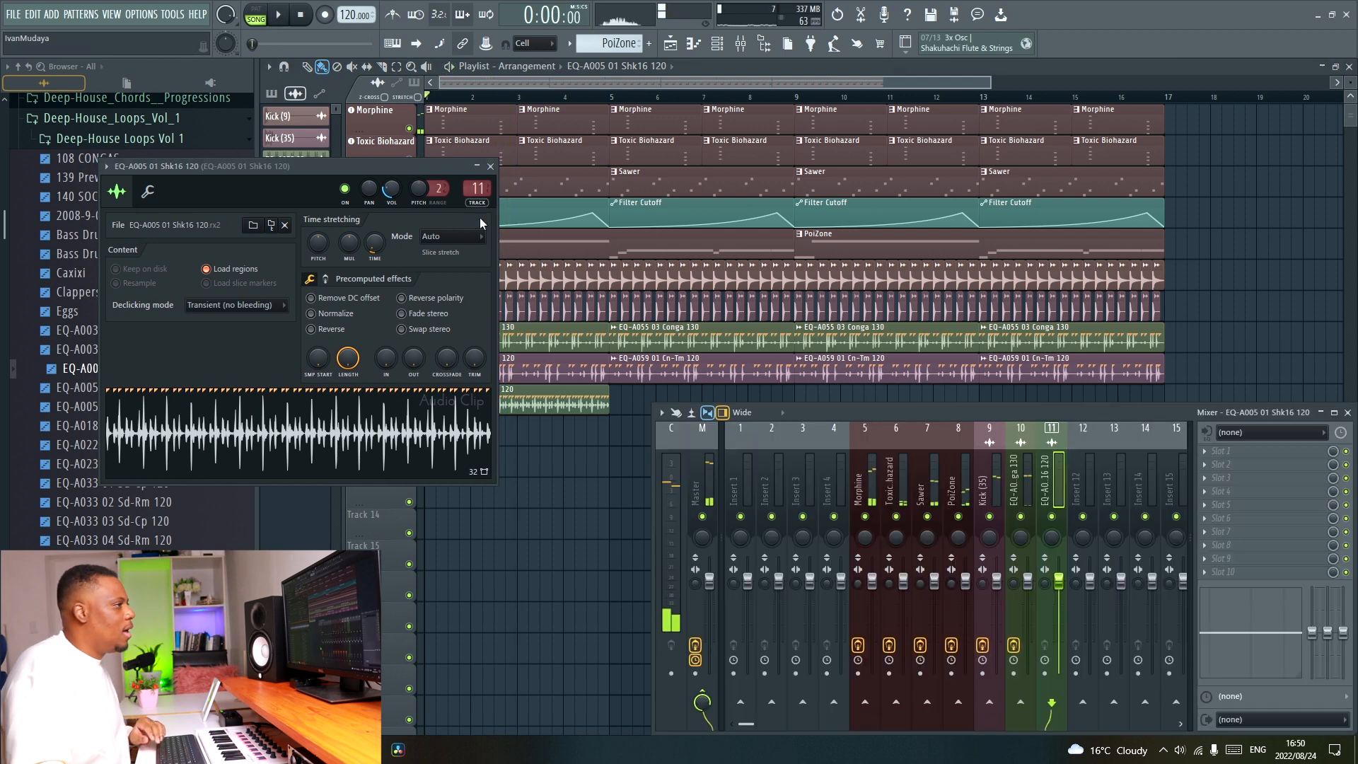
# Load Fruity parametric EQ 2 on the shaker's mixer track and lower band 6 to about -12 dB near 3.2 kHz.
pyautogui.click(1249, 500)
pyautogui.click(1023, 481)
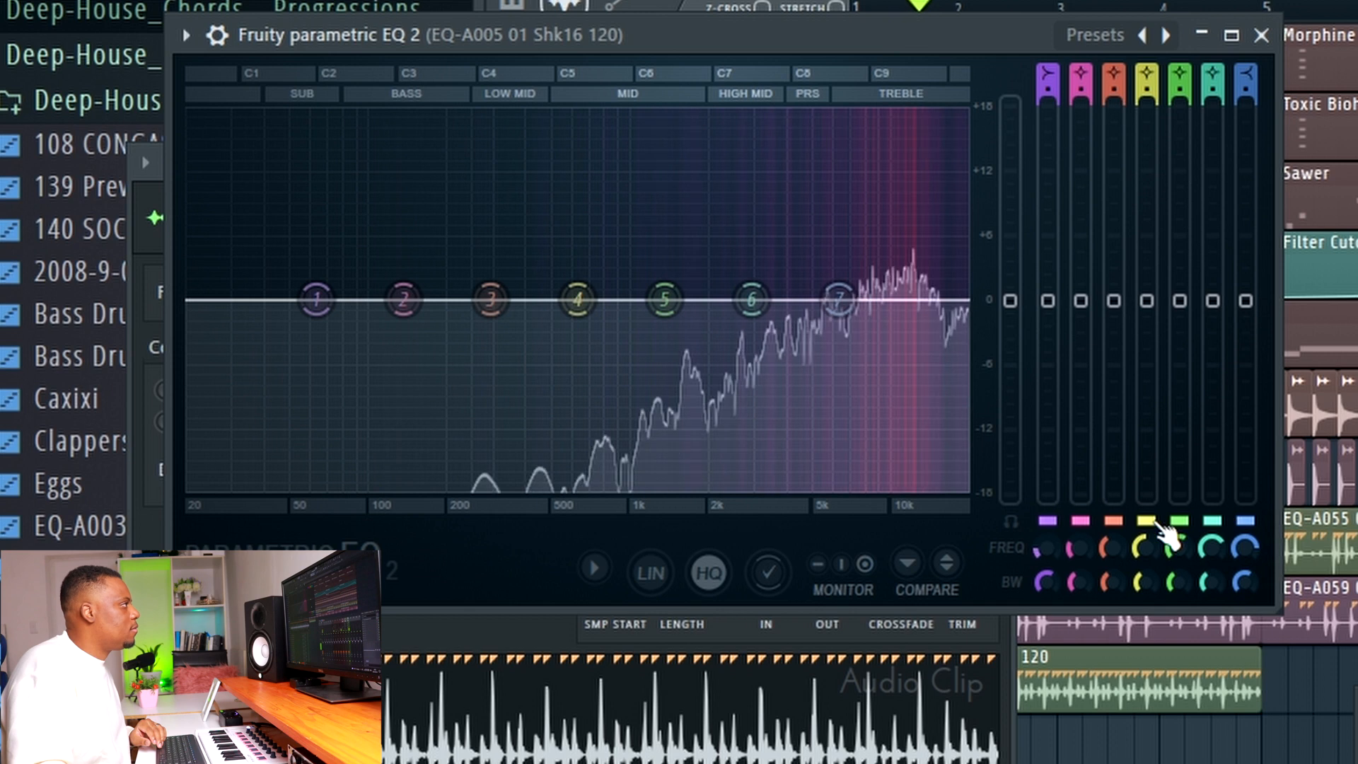
pyautogui.moveTo(752, 299); pyautogui.dragTo(769, 419)
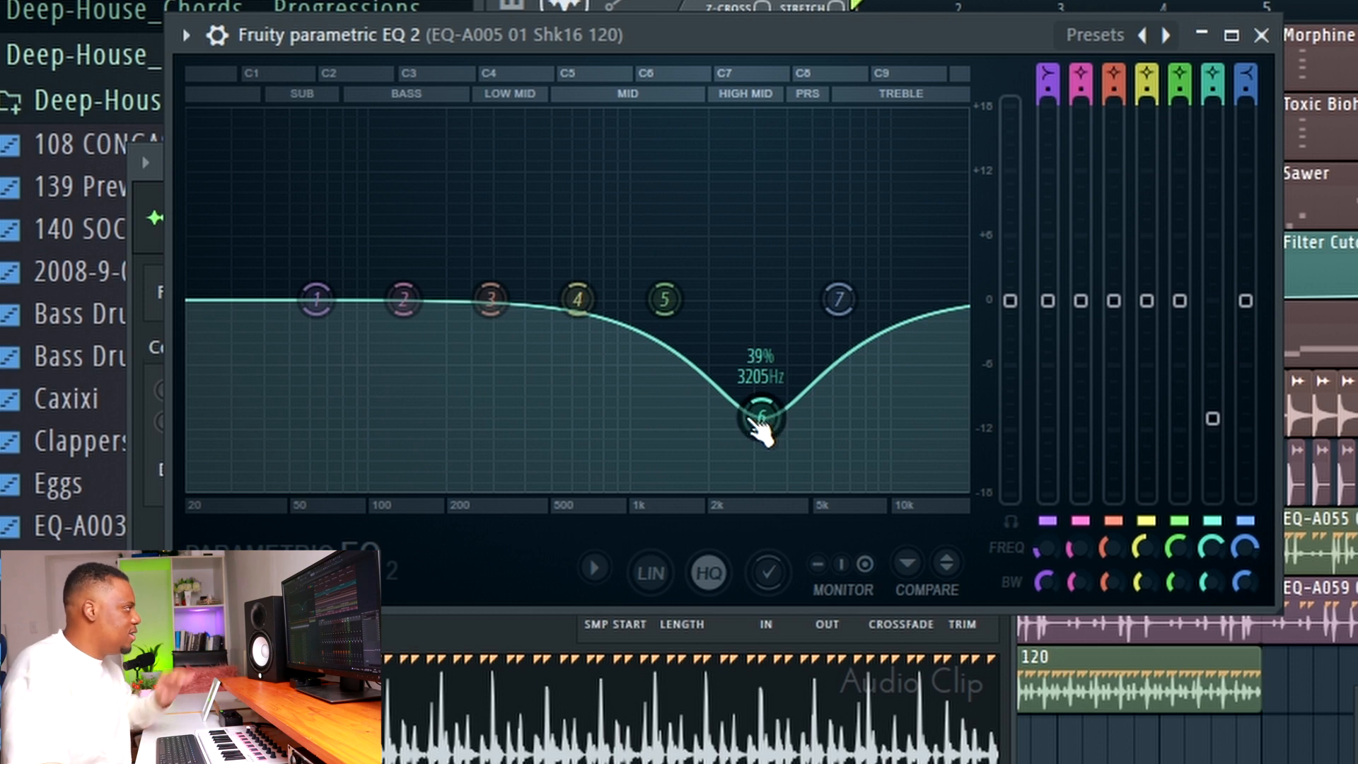
pyautogui.moveTo(763, 423); pyautogui.dragTo(778, 437)
# Raise the shaker EQ's band 7 to about +5 dB, lower band 1 to -18 dB around 500 Hz and preview the result.
pyautogui.moveTo(842, 305); pyautogui.dragTo(858, 255)
pyautogui.moveTo(316, 298); pyautogui.dragTo(563, 487)
pyautogui.press('space')
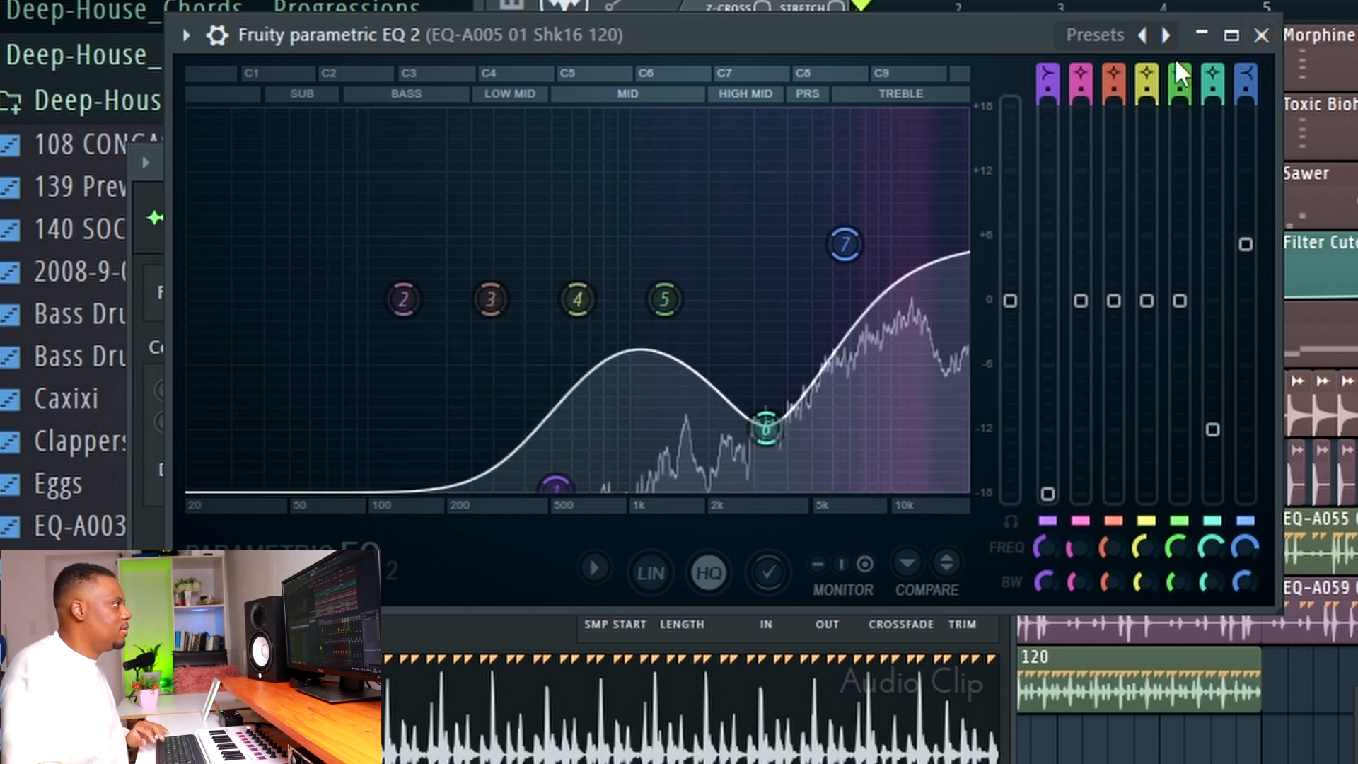
# Close the EQ and the shaker's channel settings, and repeat the shaker loop on Track 10 up to bar 17.
pyautogui.click(1261, 36)
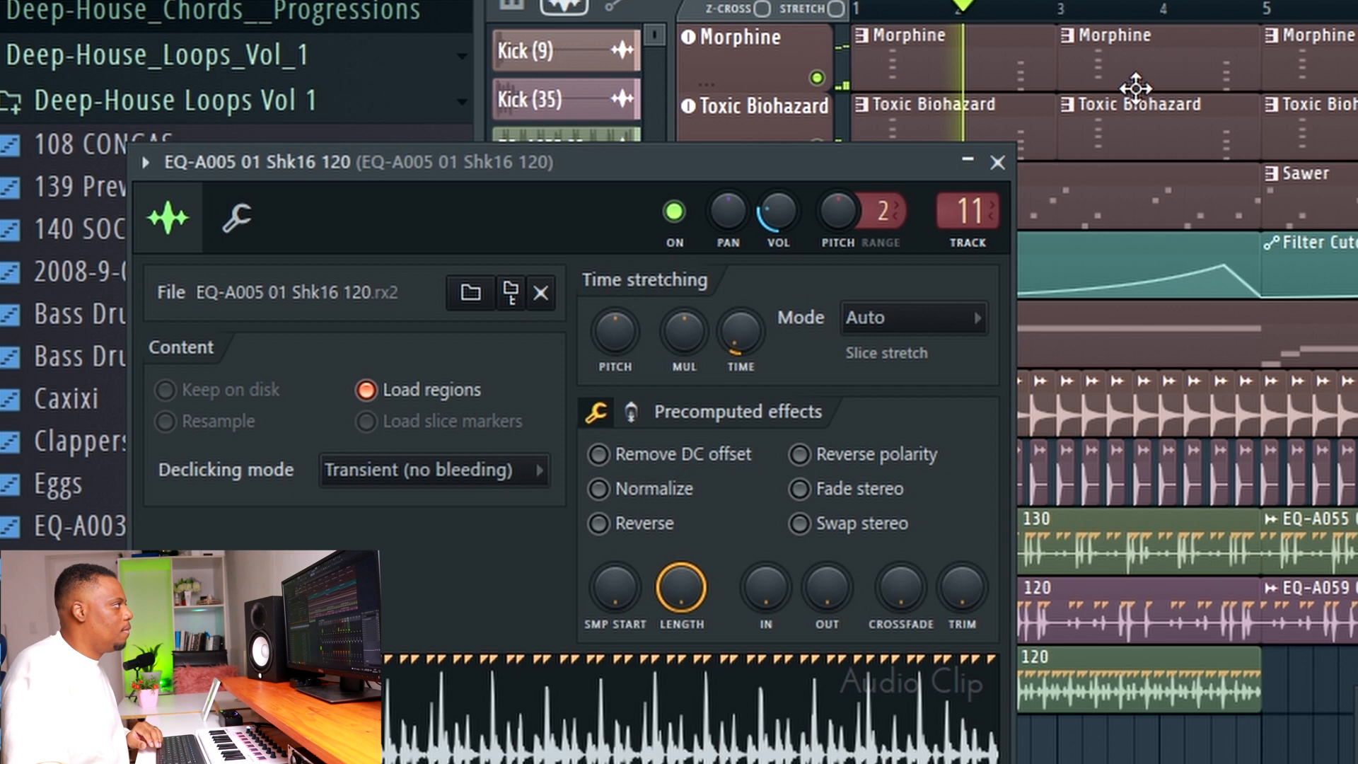
pyautogui.click(998, 163)
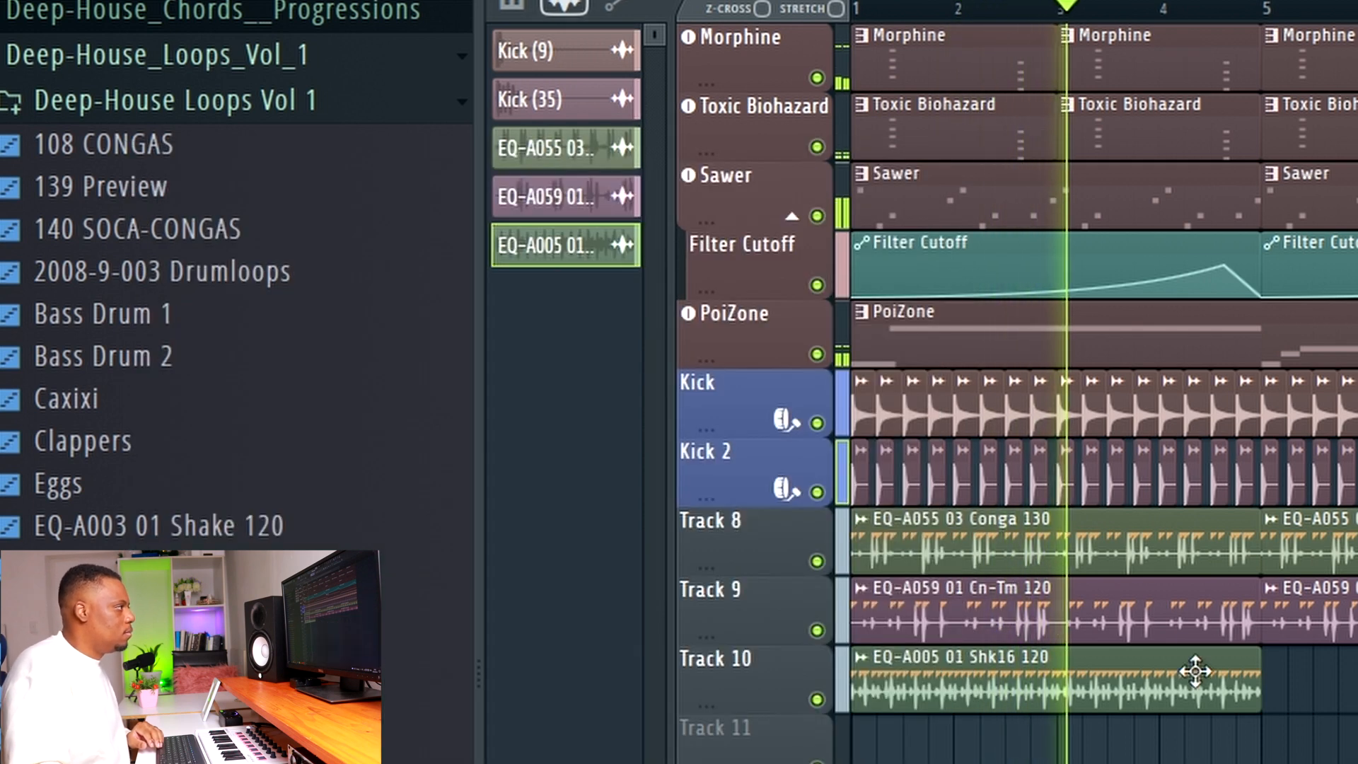
pyautogui.moveTo(1279, 695); pyautogui.dragTo(1357, 696)
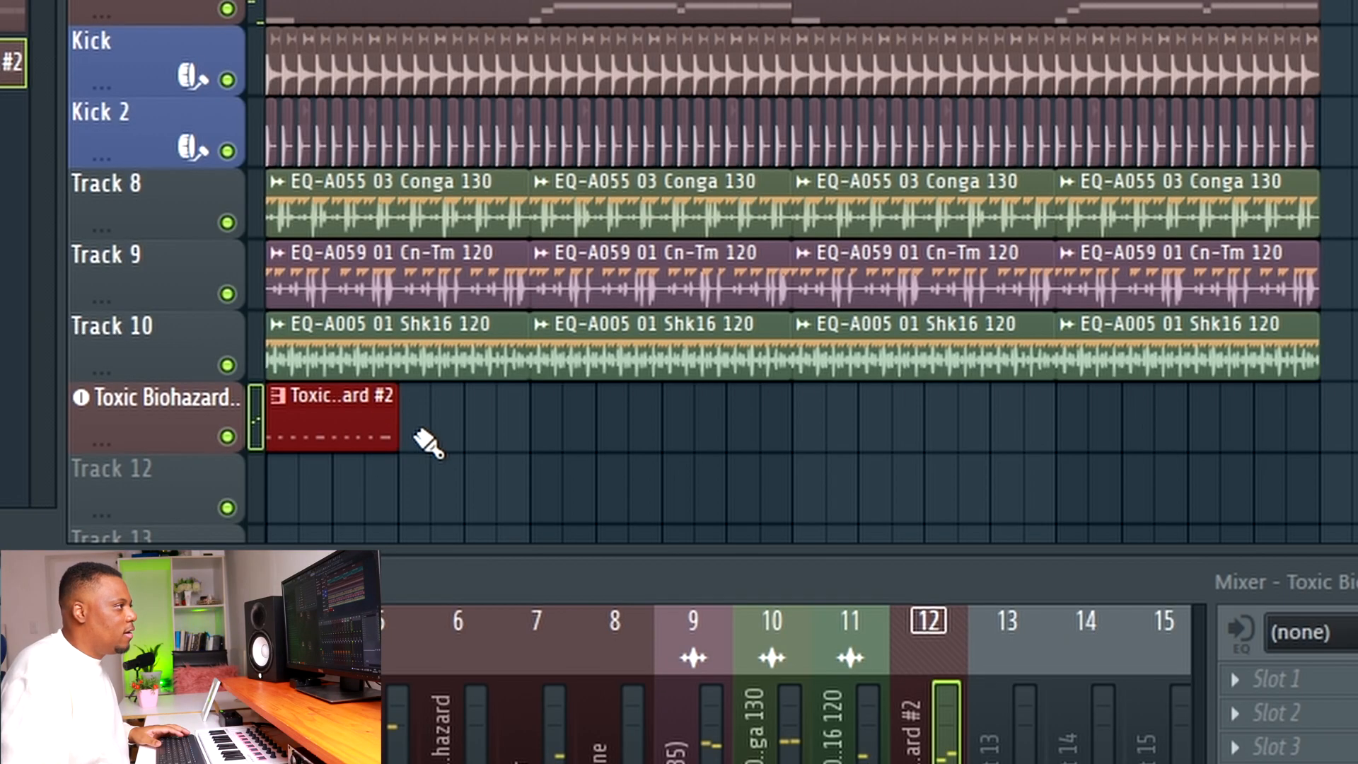
# Repeat the Toxic Biohazard #2 clip across its track up to bar 17 and quantize its notes with the default quantizer settings.
pyautogui.moveTo(424, 437); pyautogui.dragTo(1255, 385)
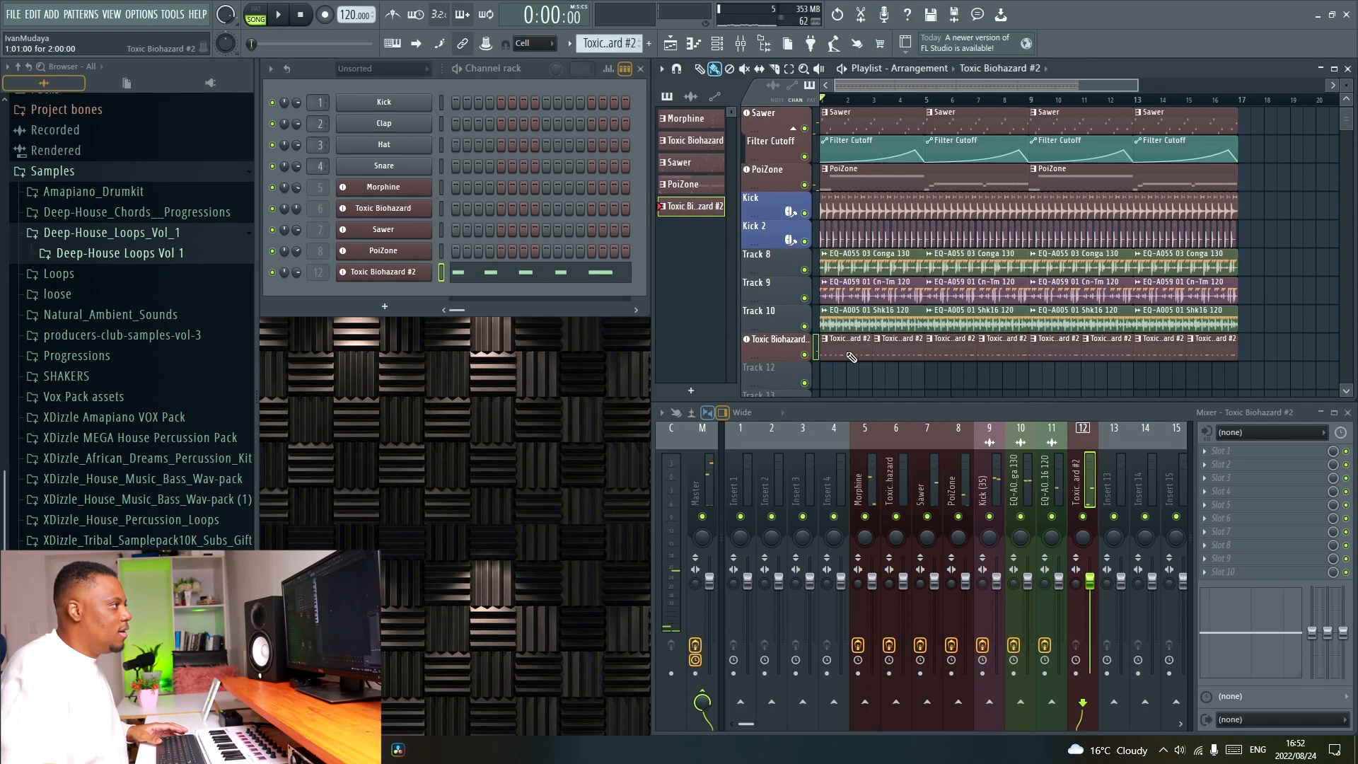
pyautogui.doubleClick(339, 430)
pyautogui.hotkey('alt', 'q')
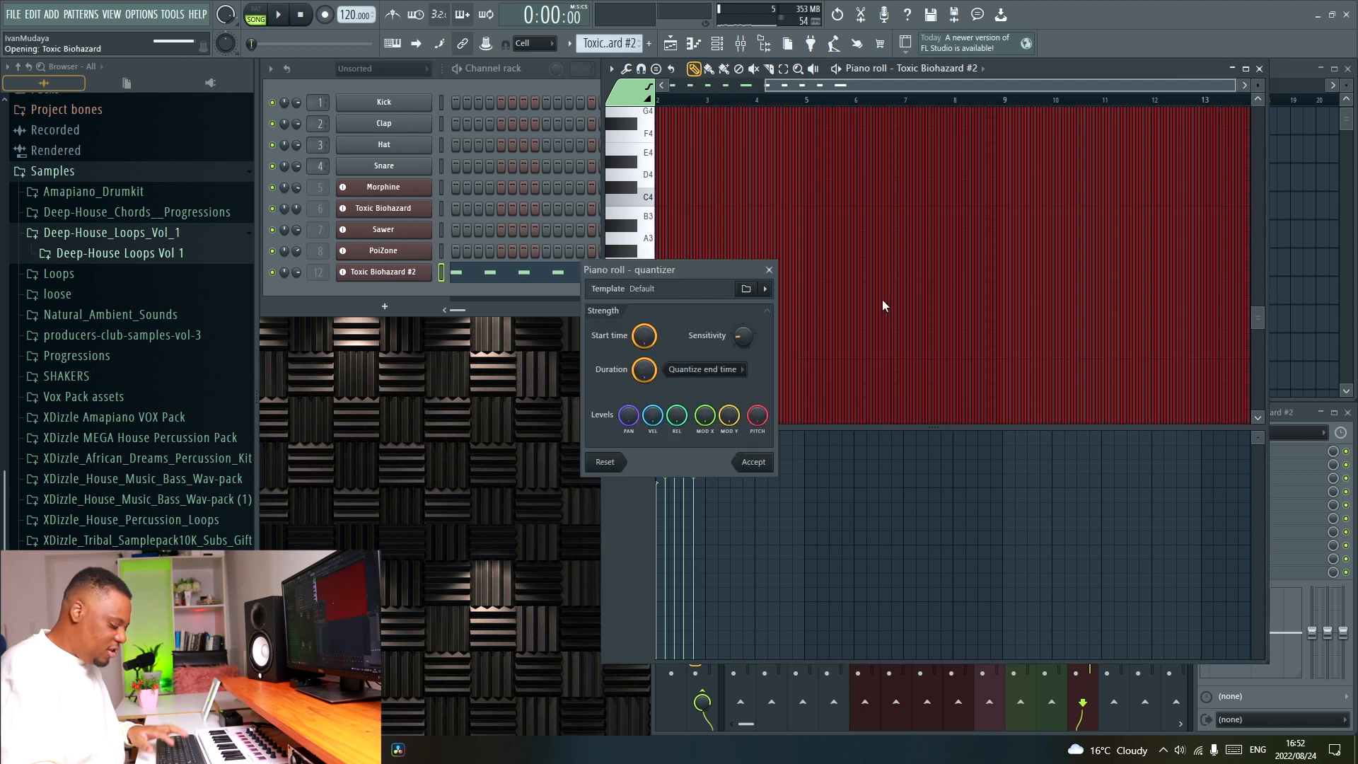
pyautogui.press('Return')
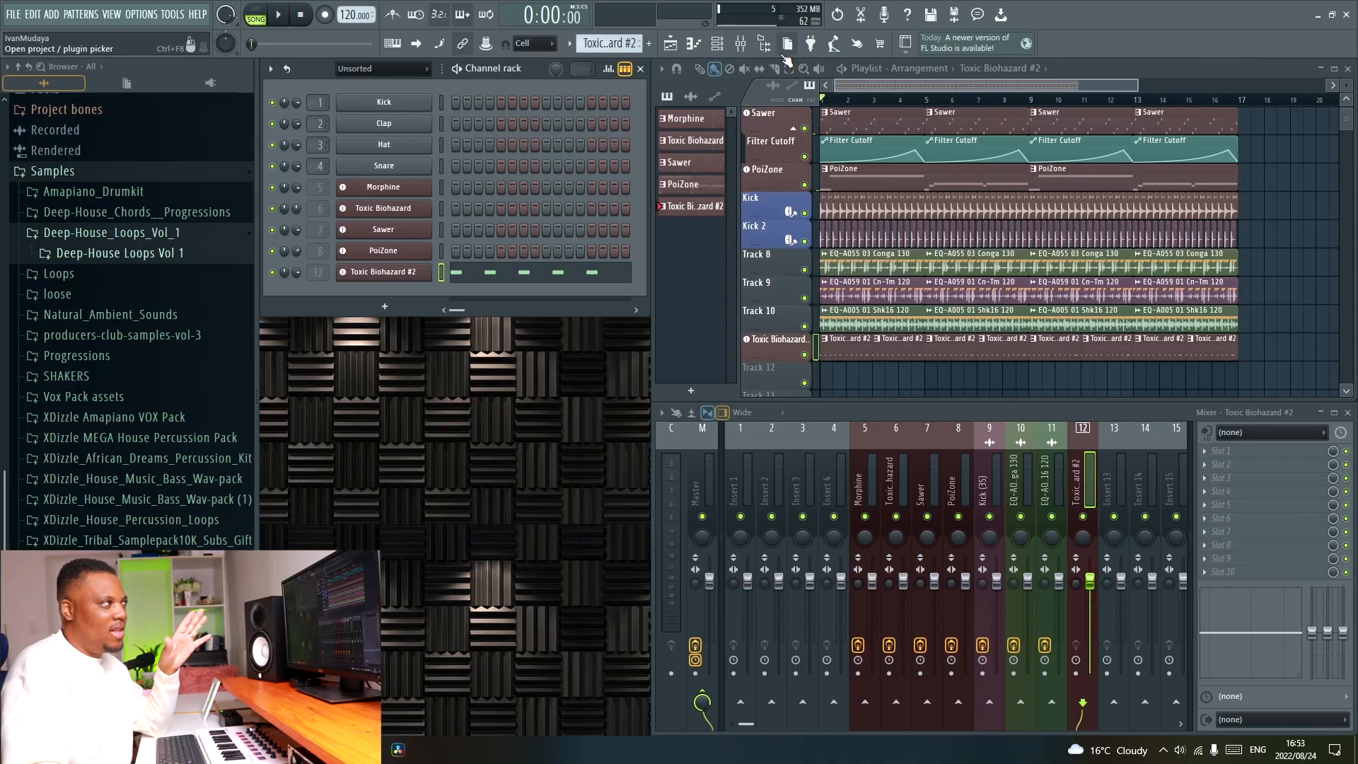
# Add a second Morphine instrument and load the PRC Roomy Xylophone FG preset from the program list.
pyautogui.click(812, 44)
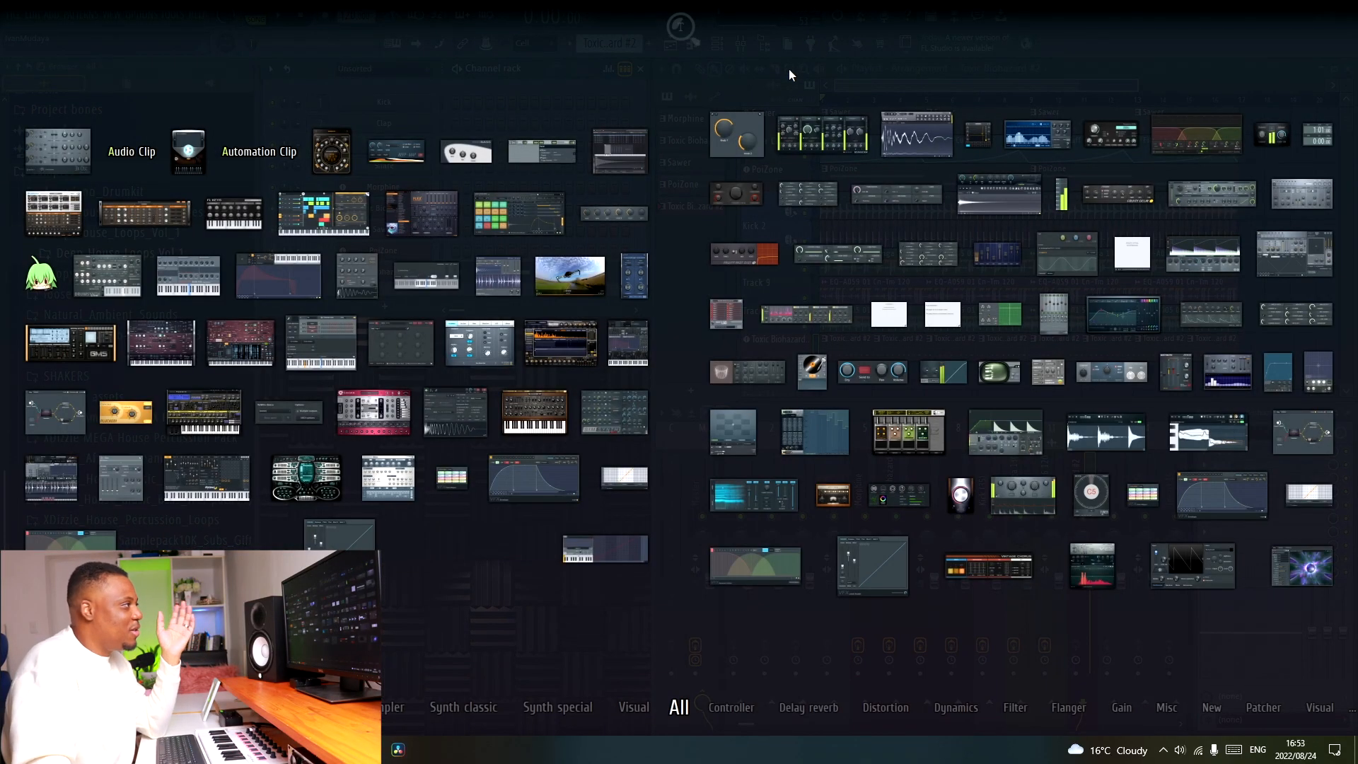
pyautogui.click(563, 350)
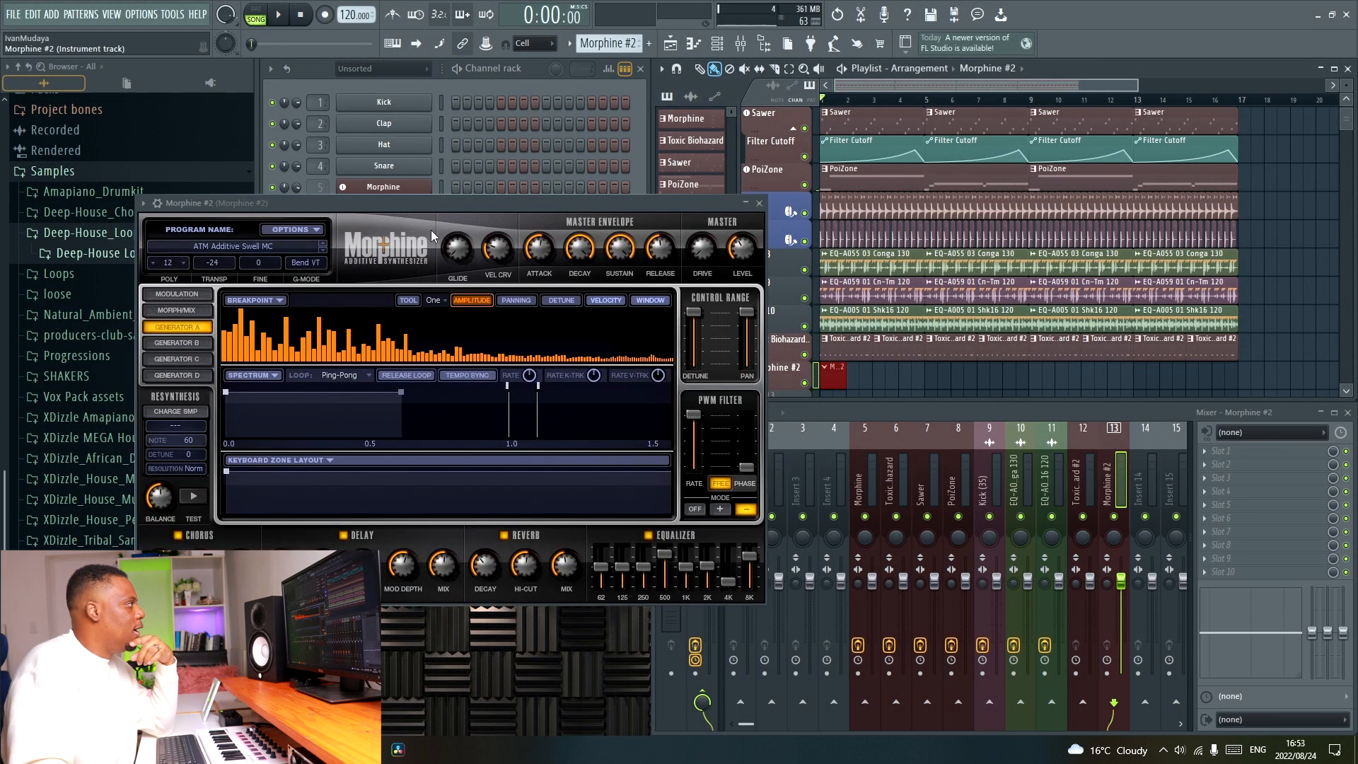
pyautogui.click(229, 244)
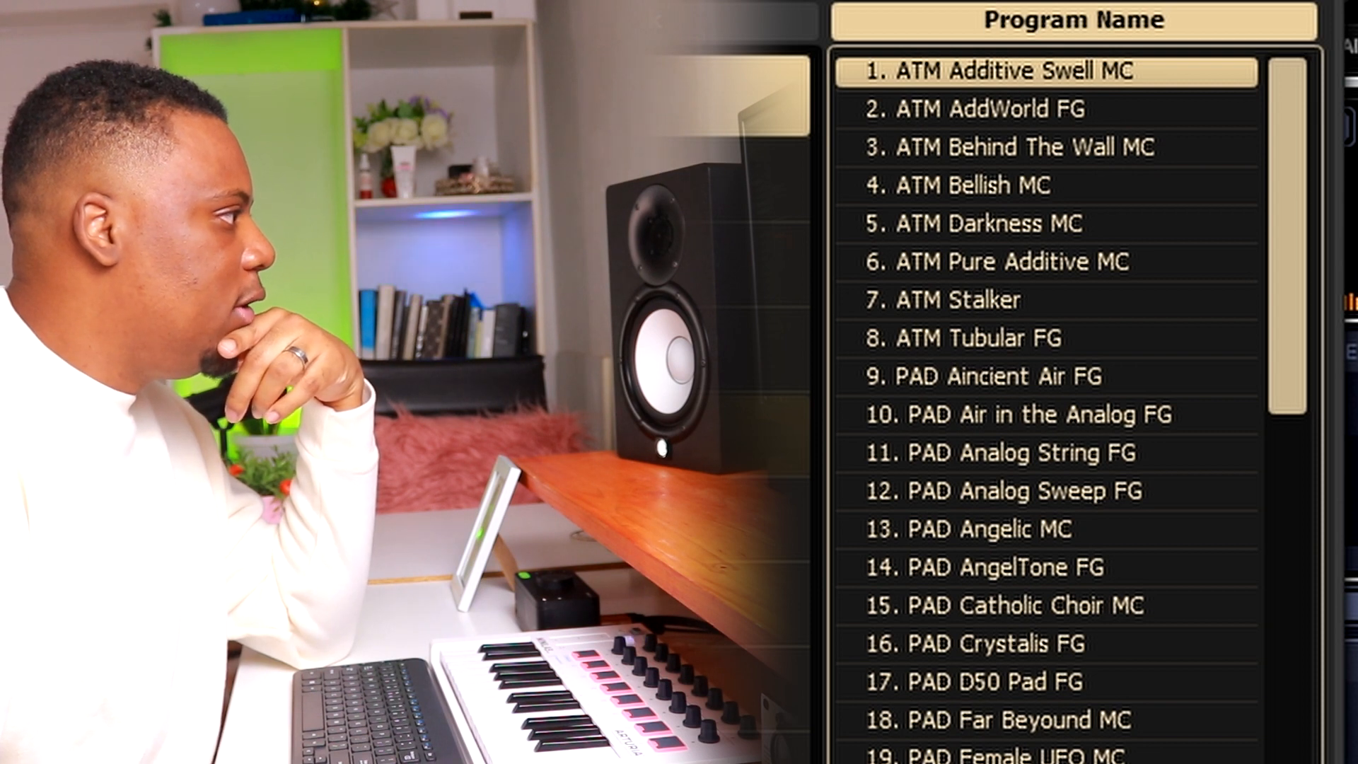
pyautogui.click(750, 751)
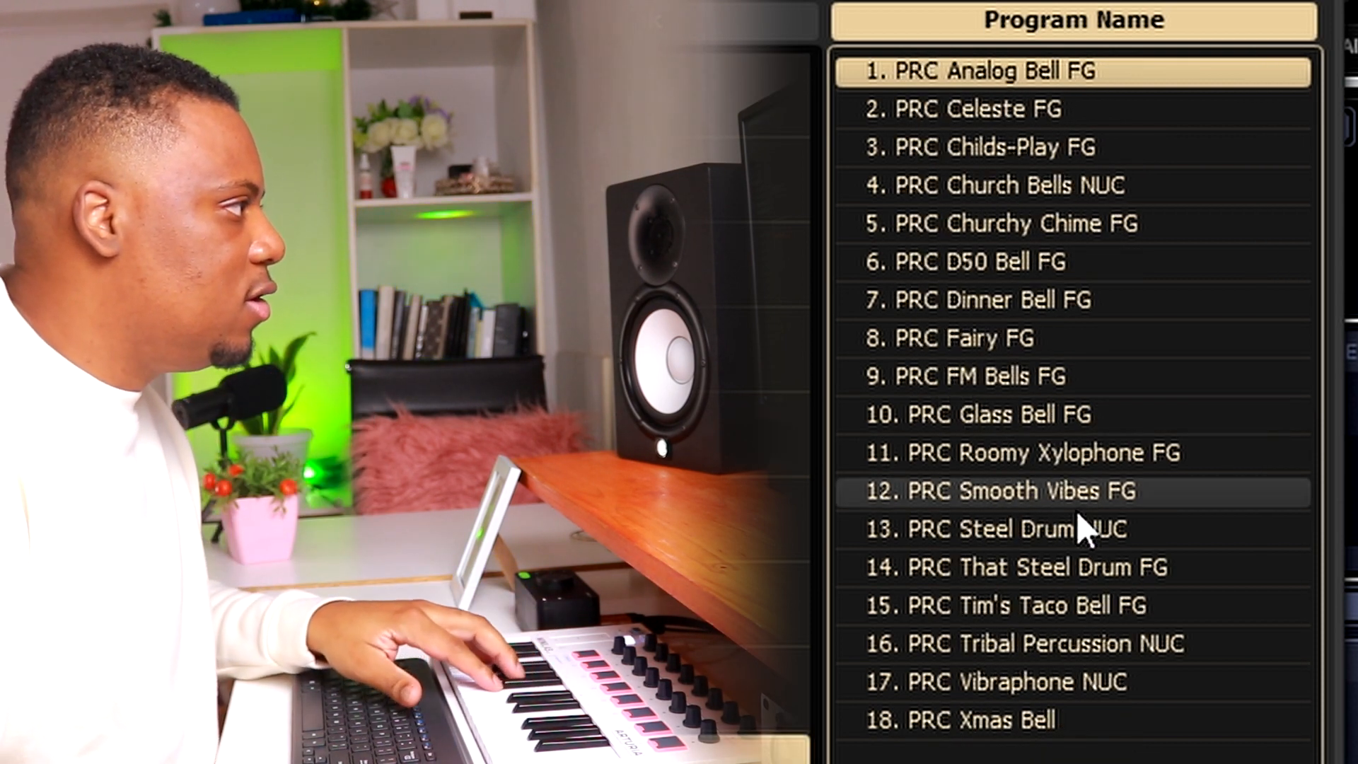
pyautogui.click(1096, 463)
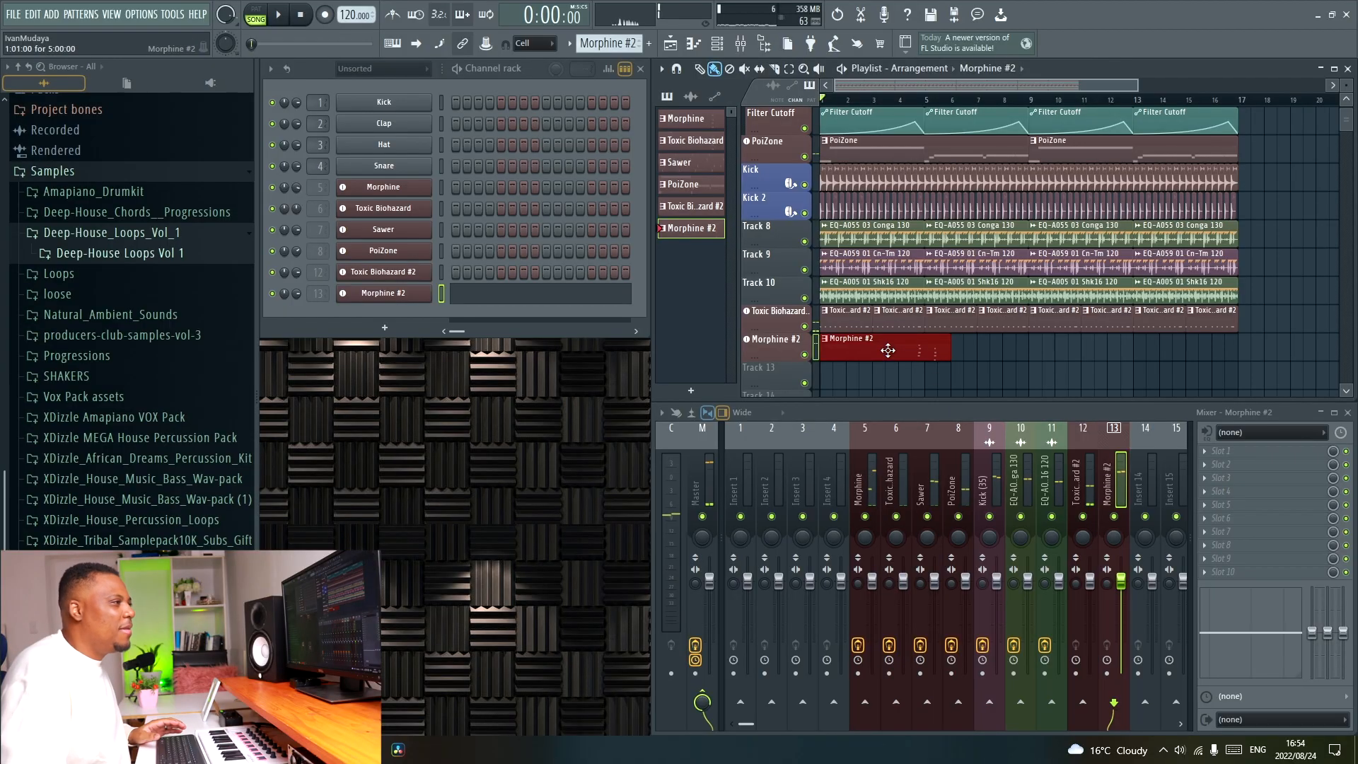
# Open the Morphine #2 clip in the piano roll and examine its recorded chords.
pyautogui.doubleClick(888, 350)
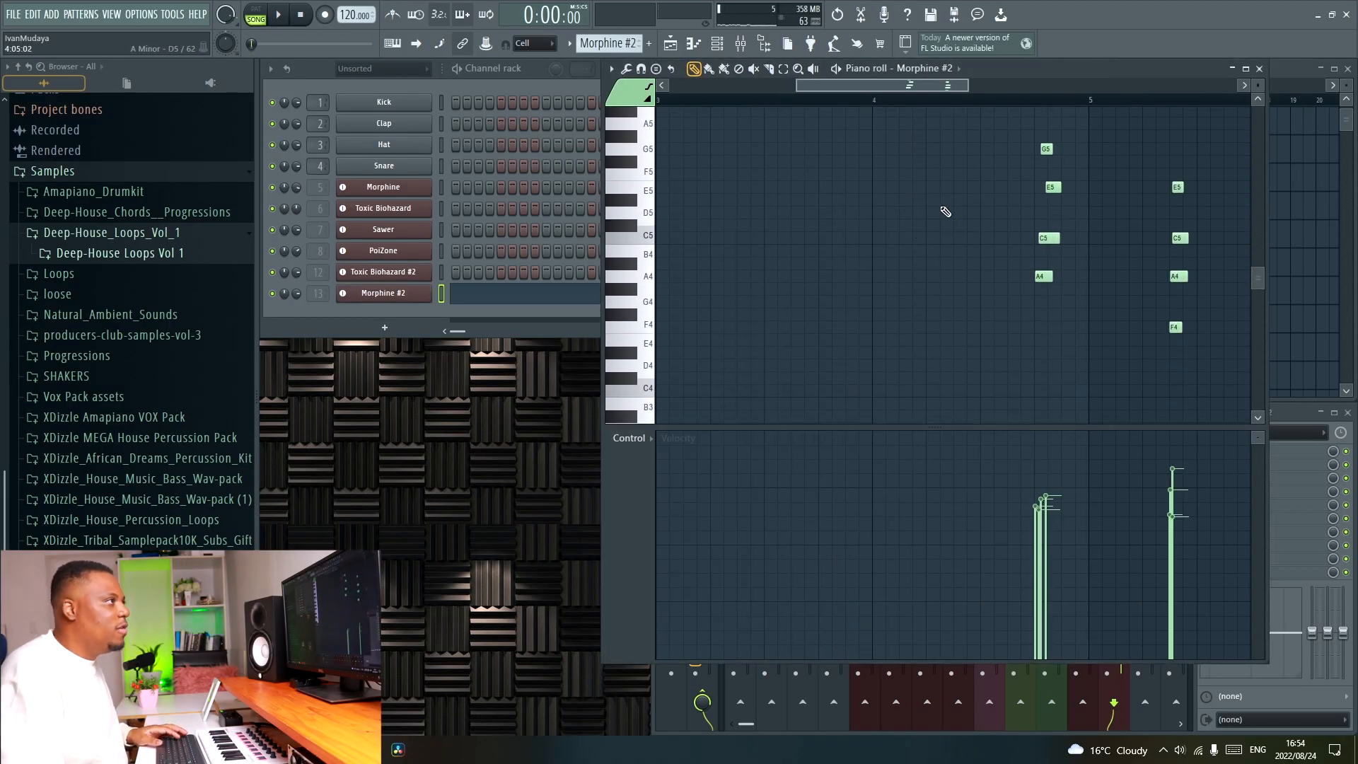
pyautogui.scroll(-2, 947, 90)
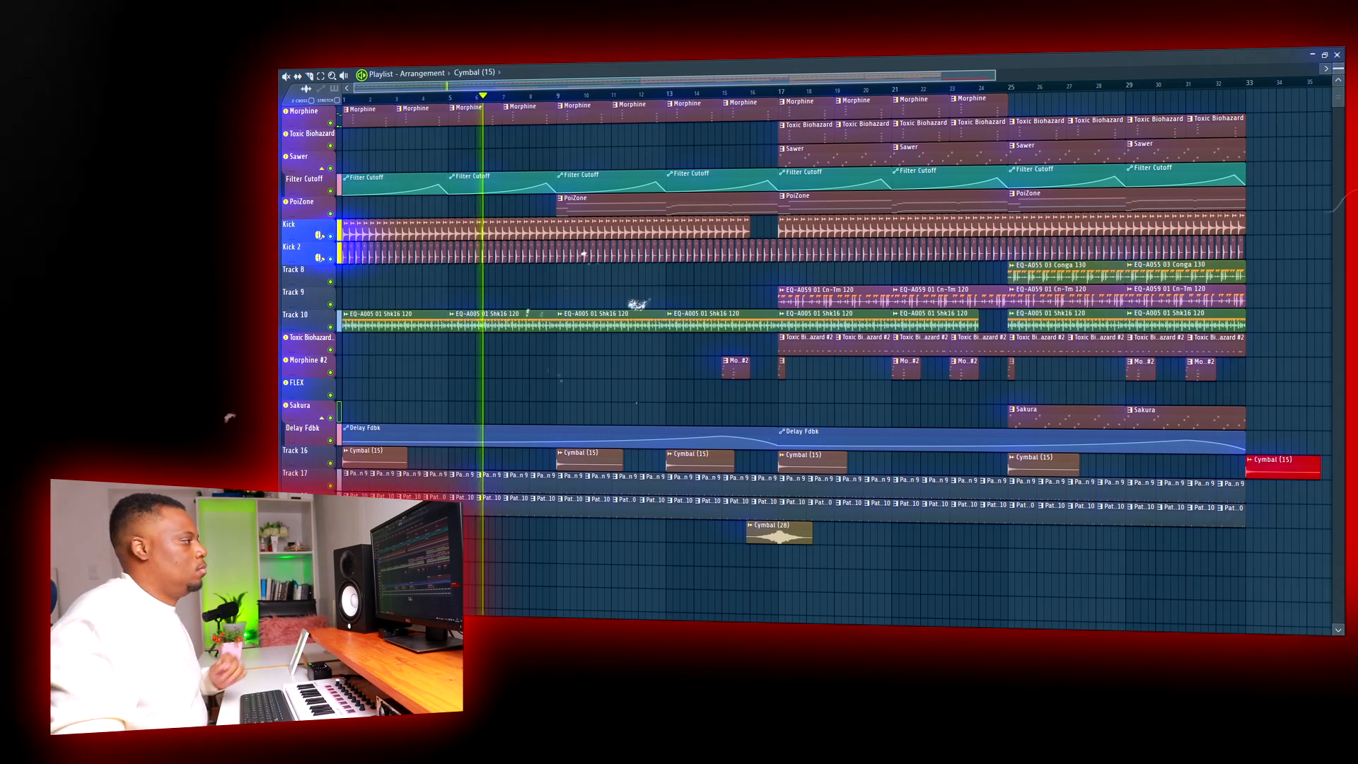
pyautogui.moveTo(1338, 69); pyautogui.dragTo(1338, 64)
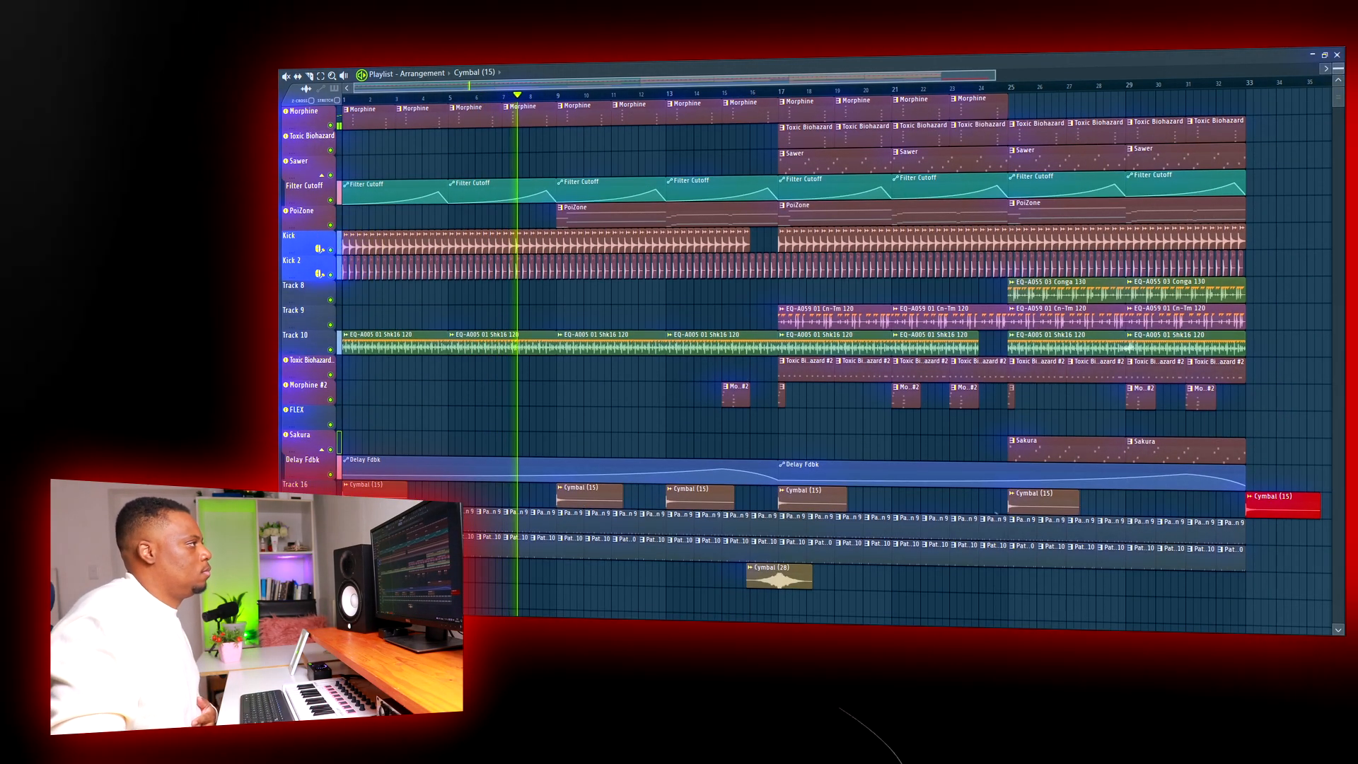